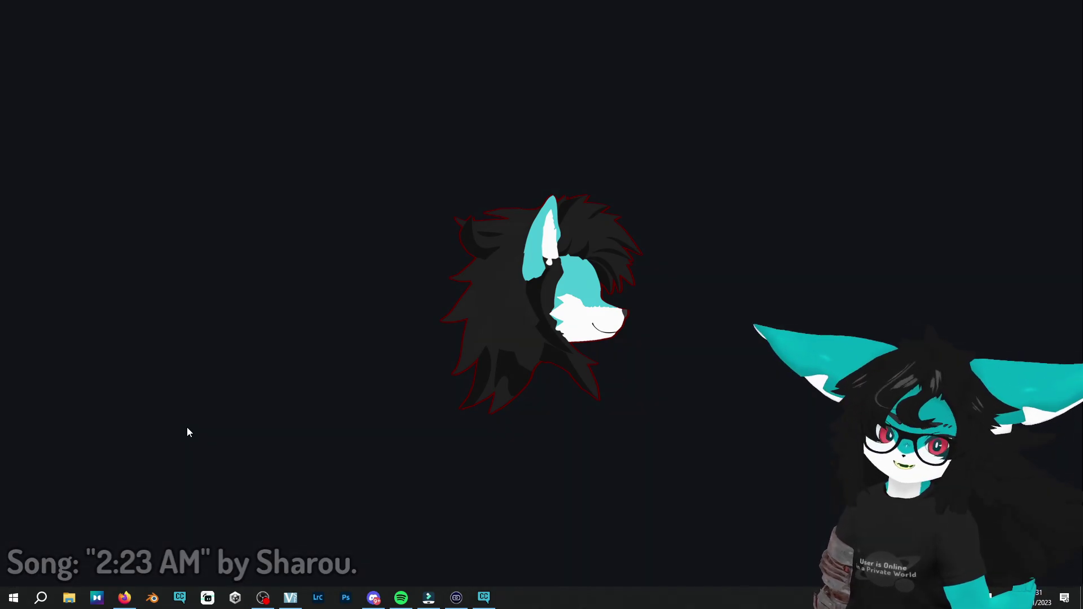
Switch to Firefox and look over the VRCLens product page on Gumroad, including its price, description and requirements
click(125, 597)
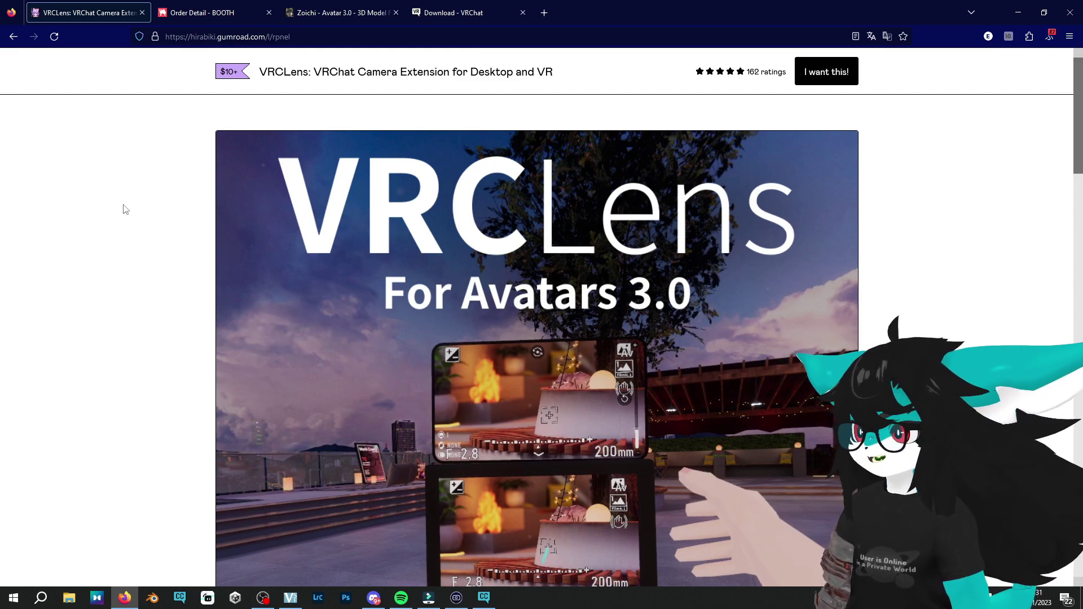
drag(1078, 134, 1074, 242)
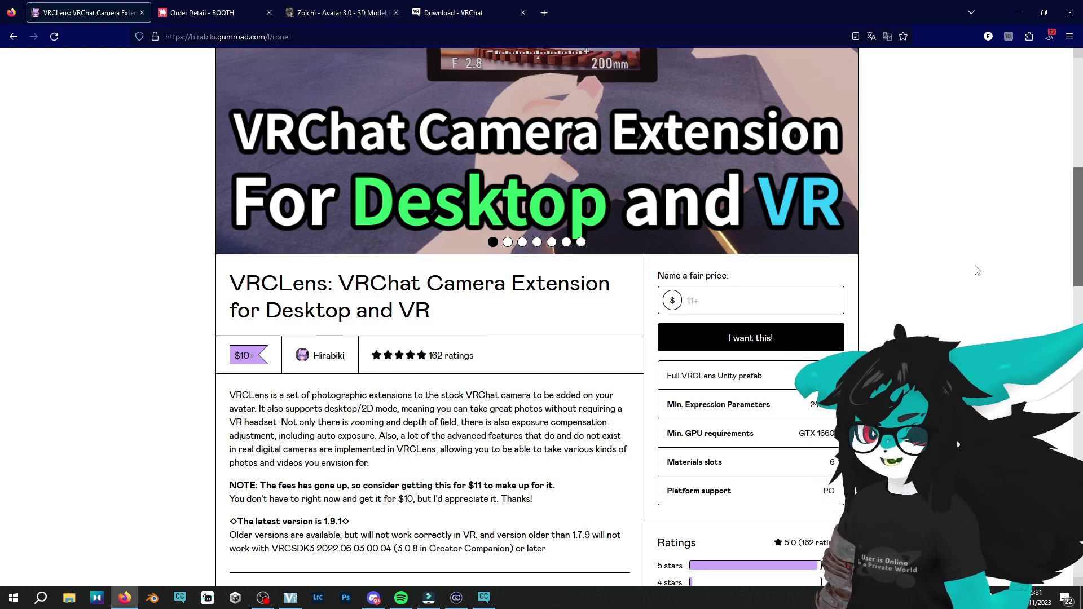
drag(1079, 259, 1075, 158)
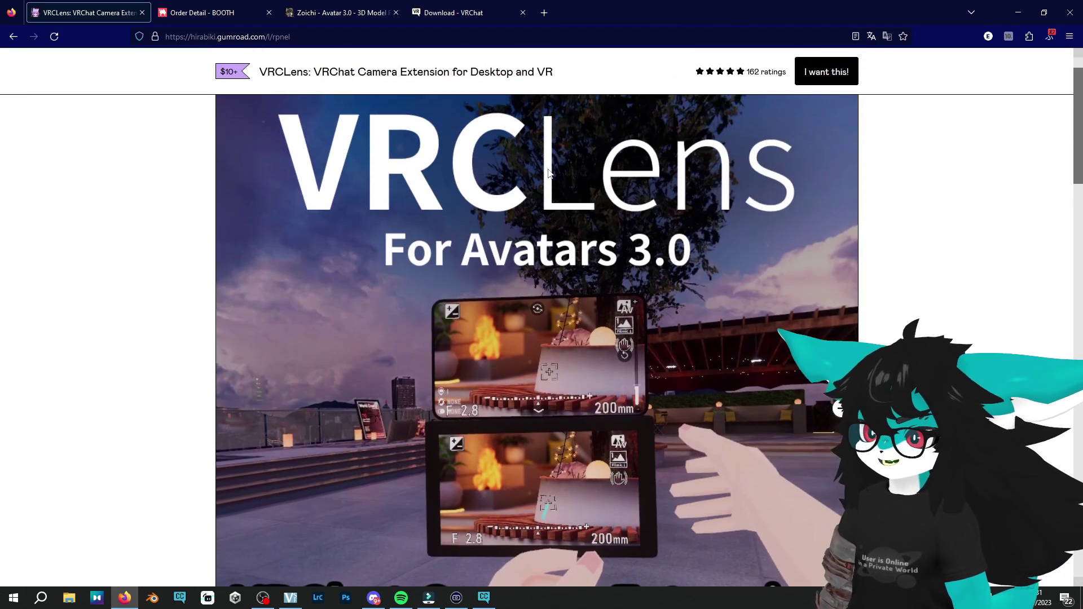
Download VRCLens-v1.9.1.zip from the BOOTH order detail page
click(197, 12)
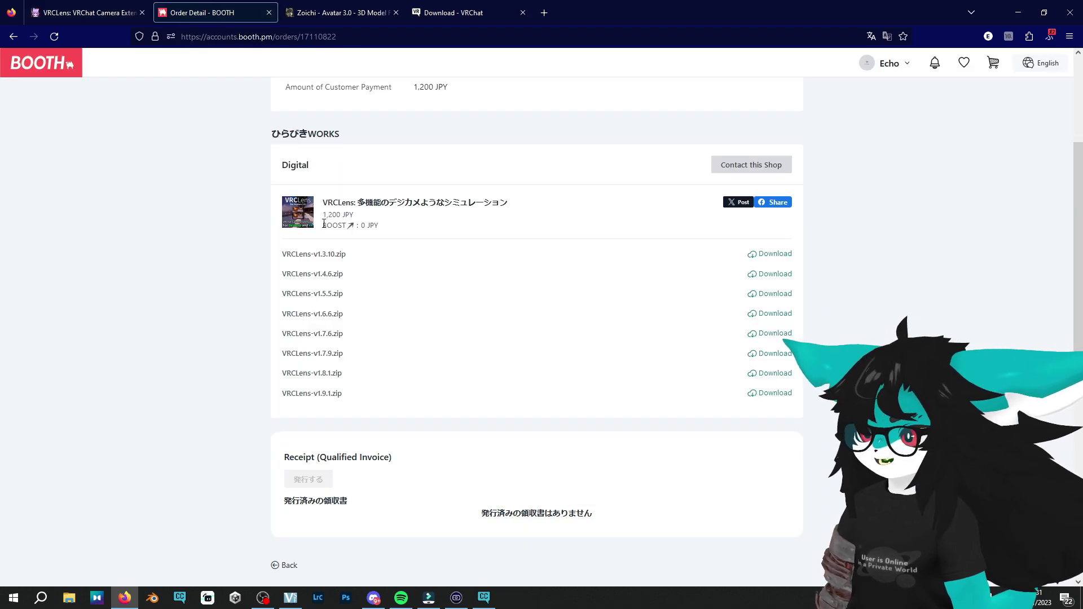
scroll(324, 224, up, 1)
scroll(314, 217, down, 1)
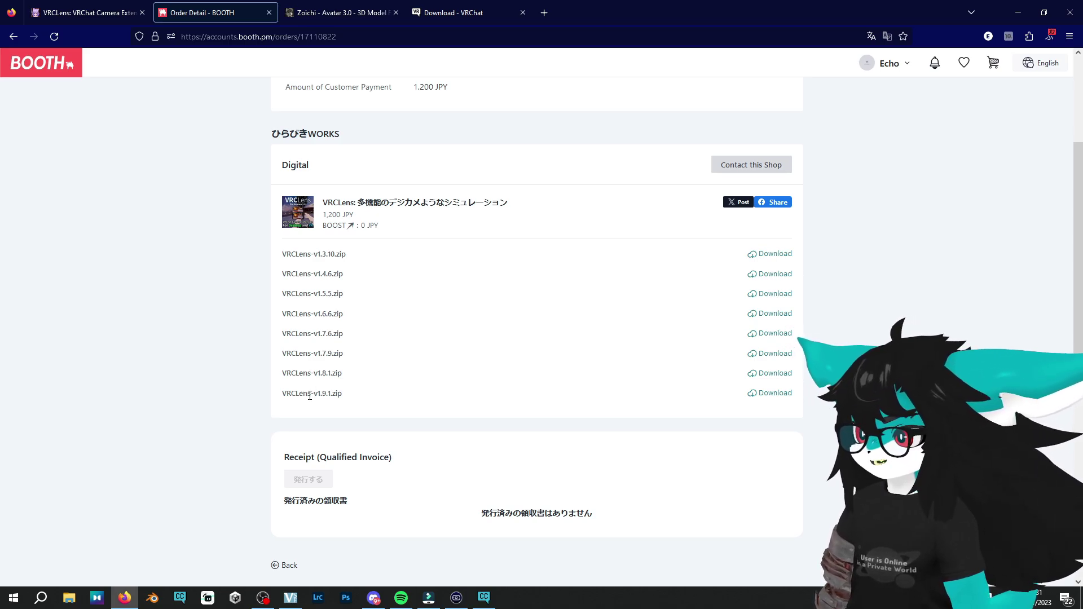
click(748, 394)
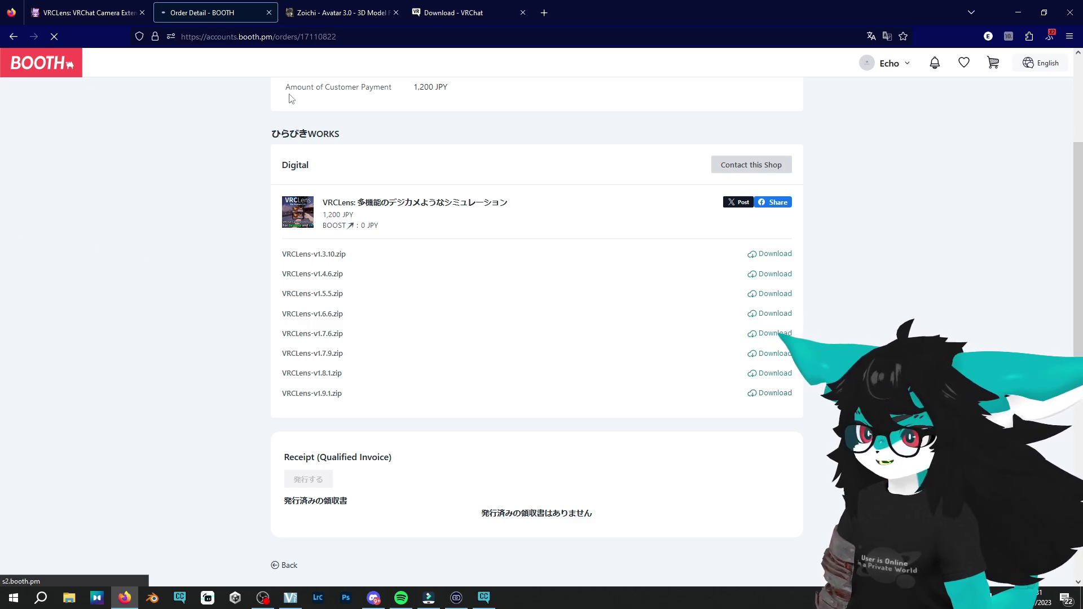
Read through the Zoichi - Avatar 3.0 product page on Gumroad and bring up the VRChat download page
click(324, 13)
scroll(205, 261, up, 3)
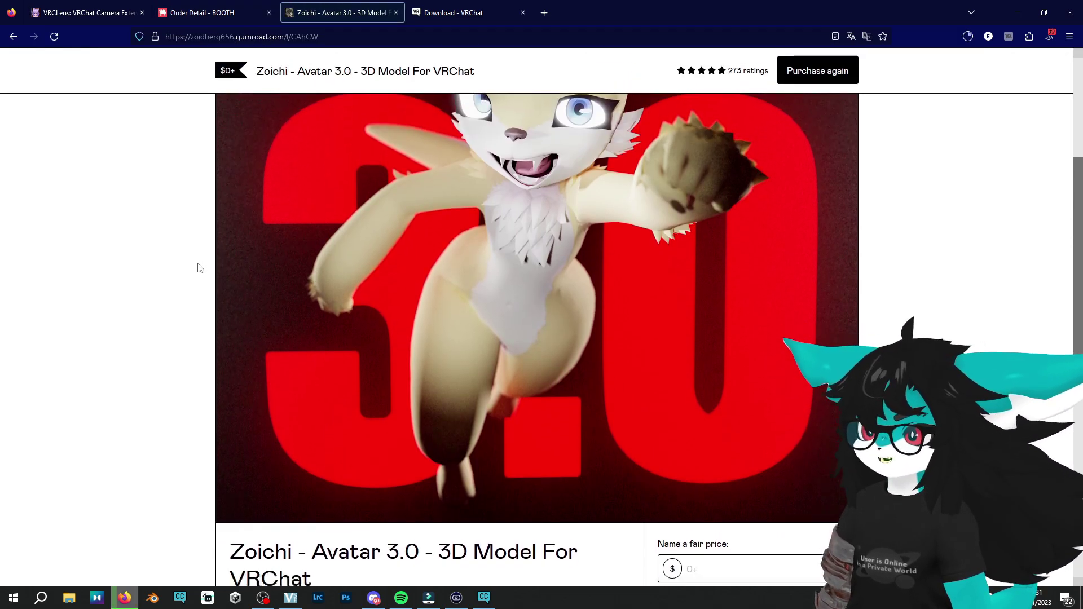
scroll(198, 267, down, 3)
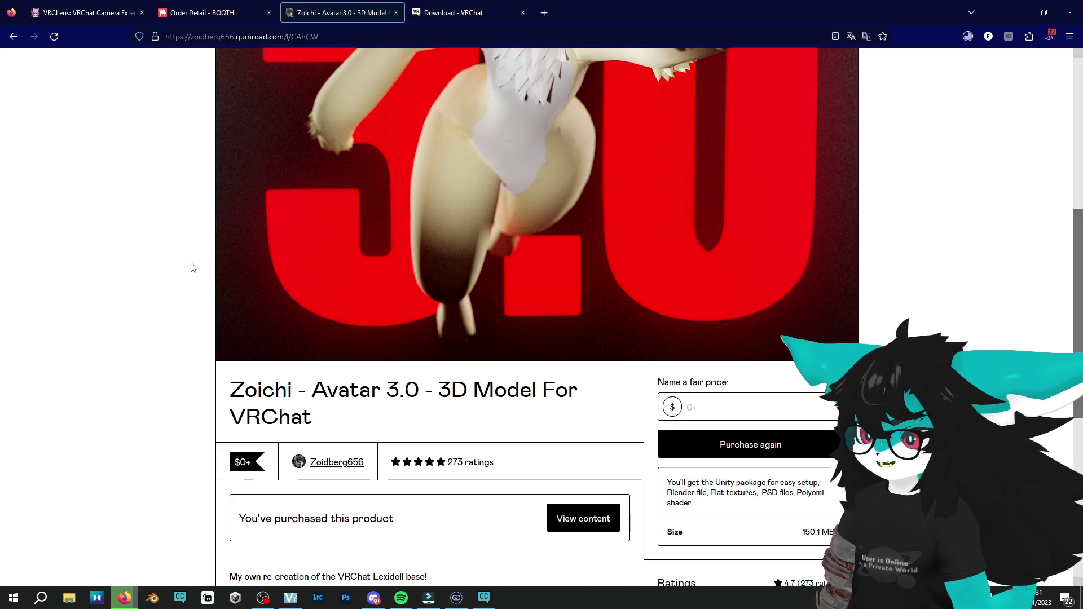
scroll(191, 267, down, 3)
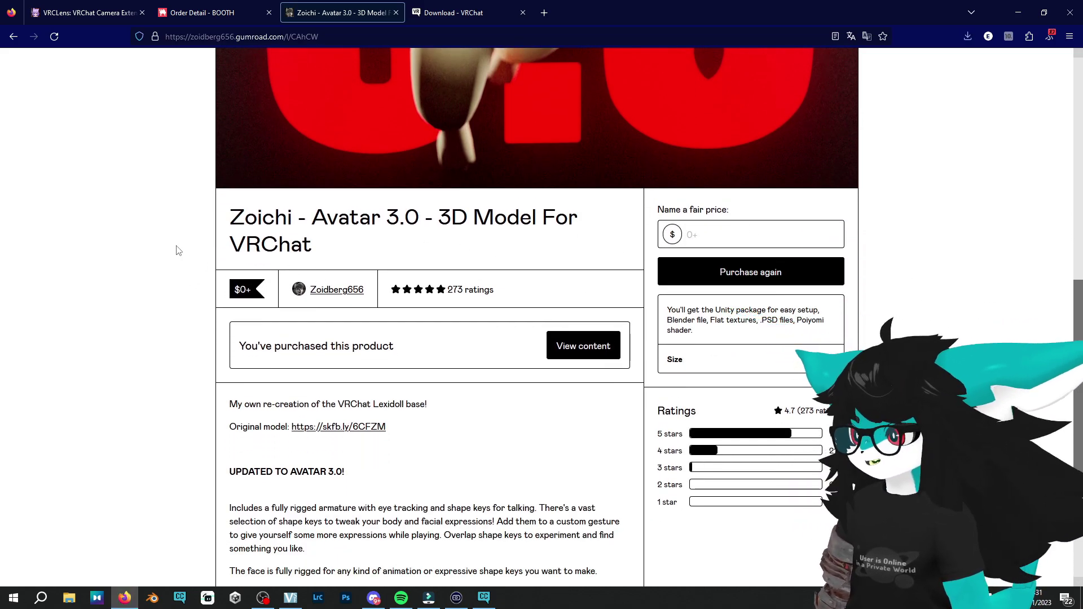
scroll(209, 285, down, 1)
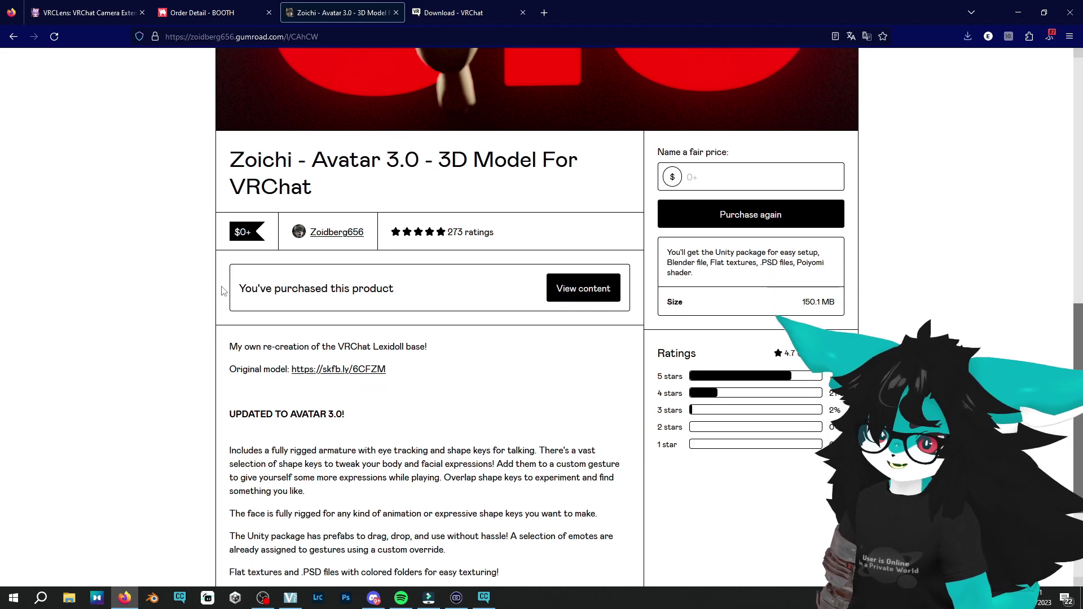
scroll(244, 319, up, 8)
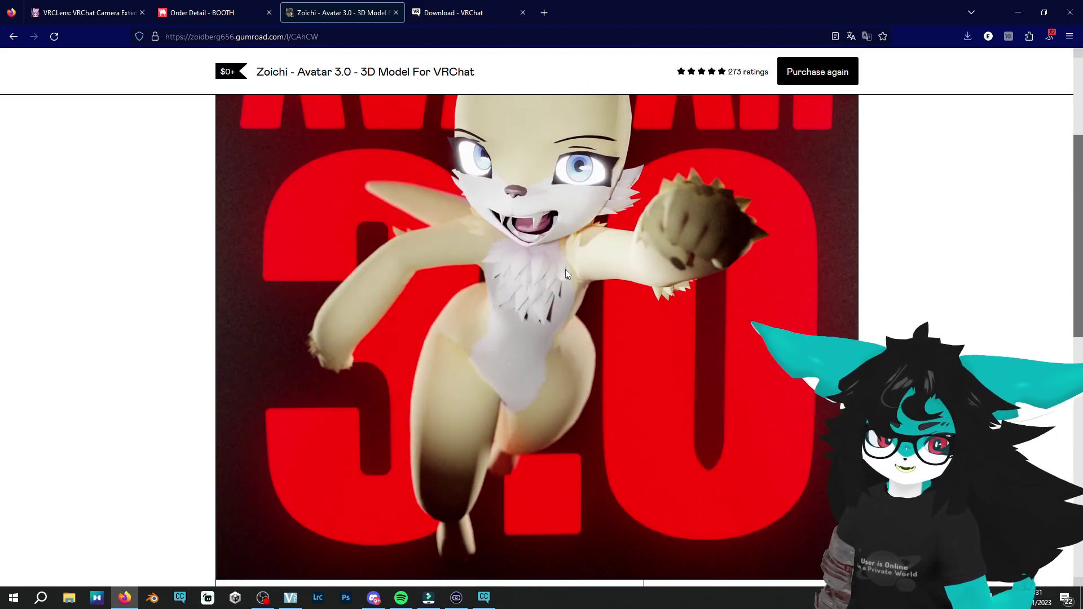
scroll(559, 268, down, 4)
scroll(404, 285, up, 4)
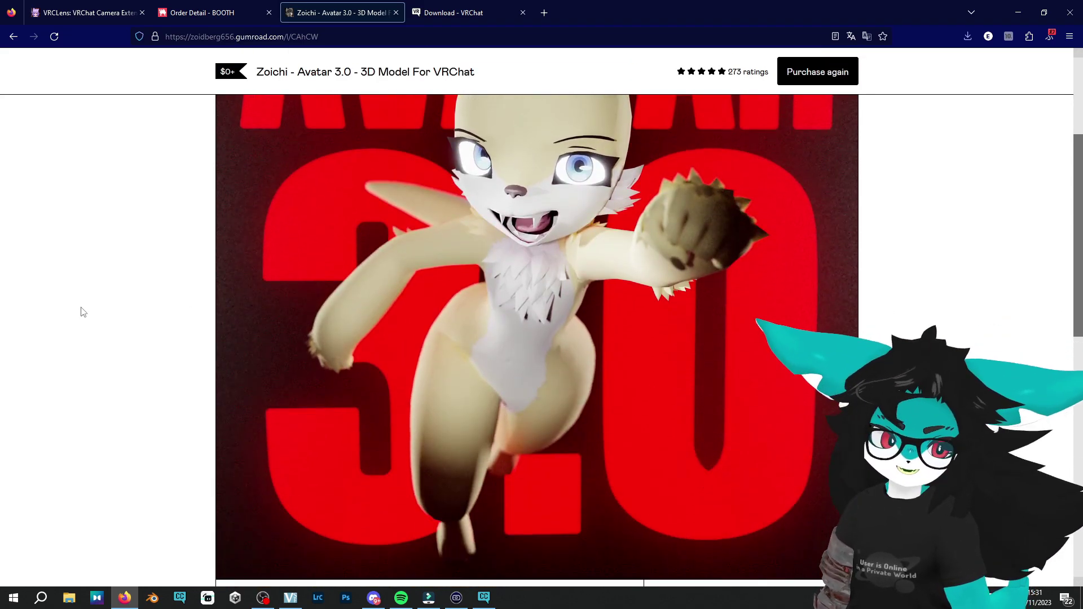
scroll(158, 232, up, 1)
scroll(157, 232, up, 1)
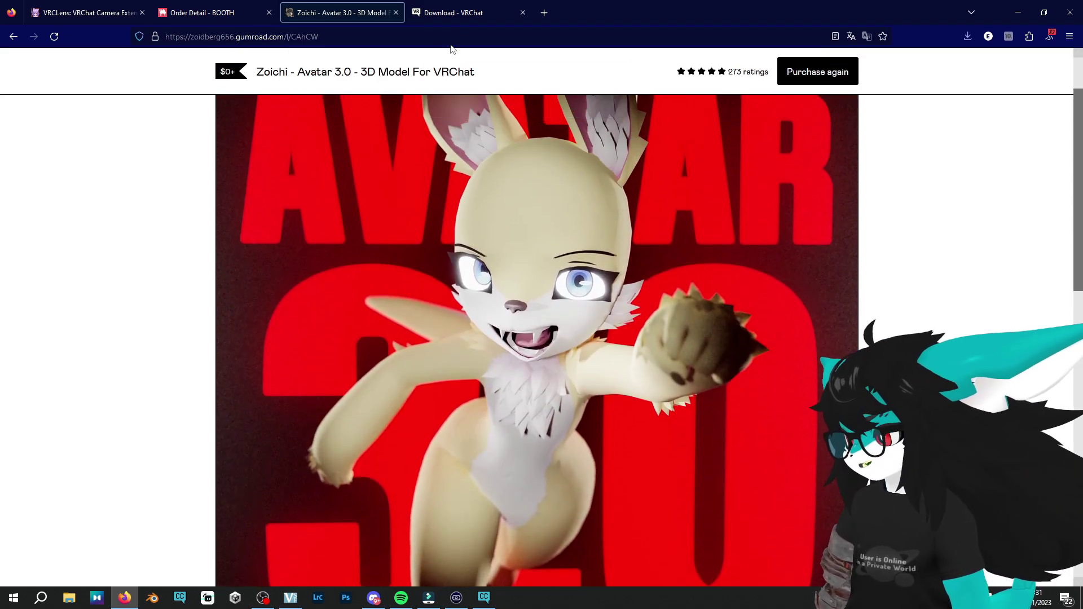
click(465, 17)
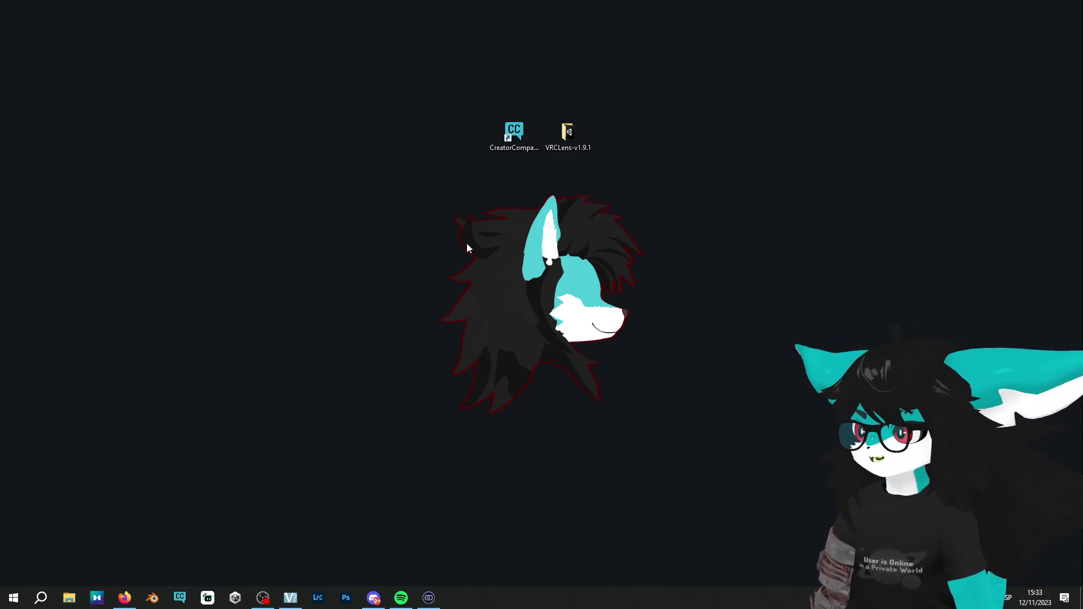
Launch Creator Companion from the desktop and start a new project with the Avatar Project template
click(512, 134)
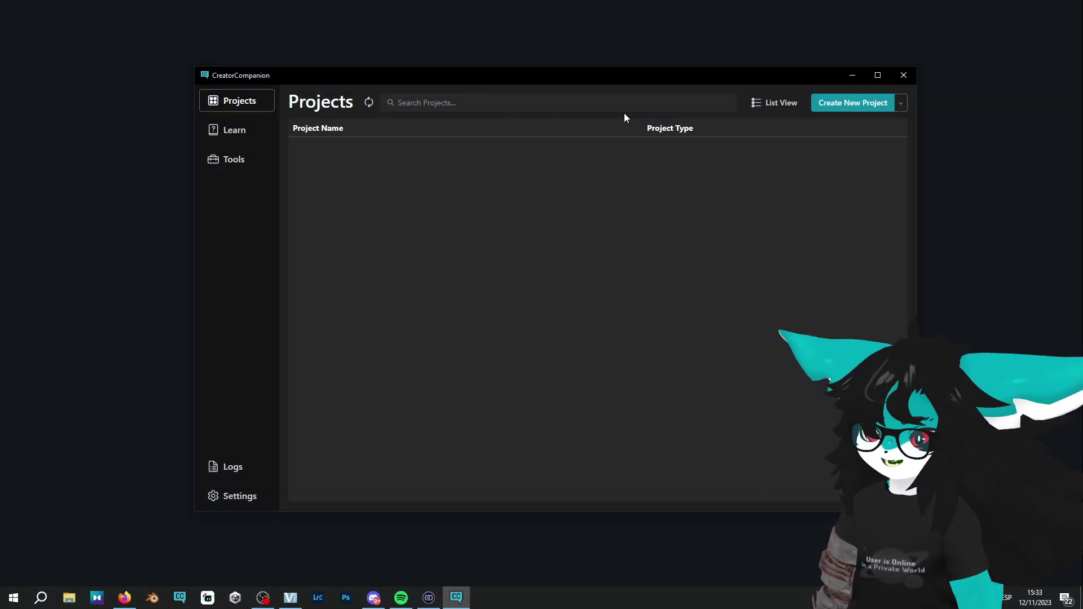
click(842, 103)
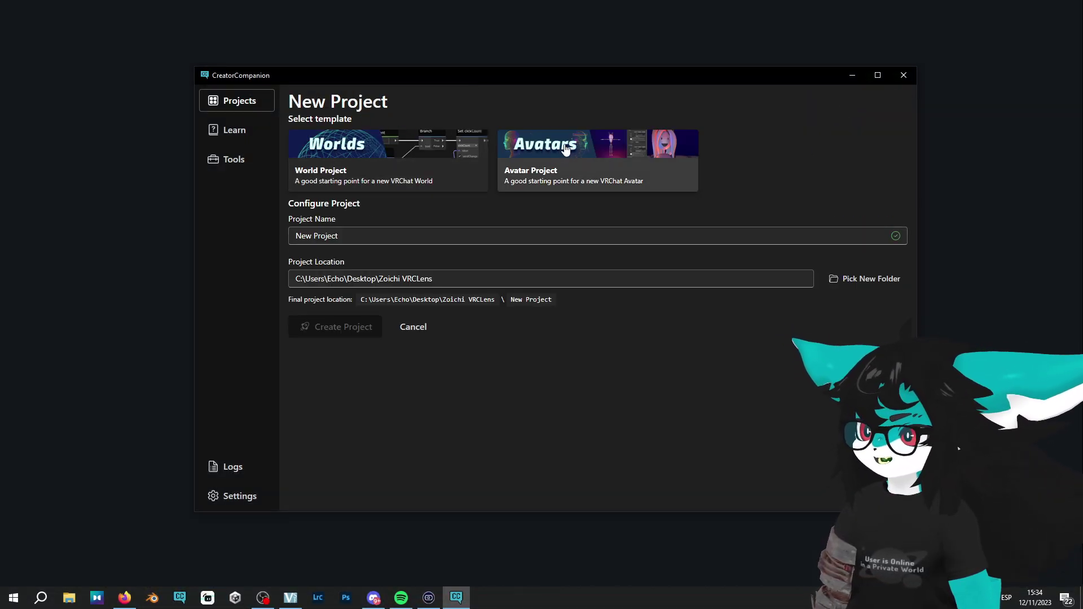
click(564, 169)
Name the project Zoichi VRCLens, keep the given location, and create it
key(Tab)
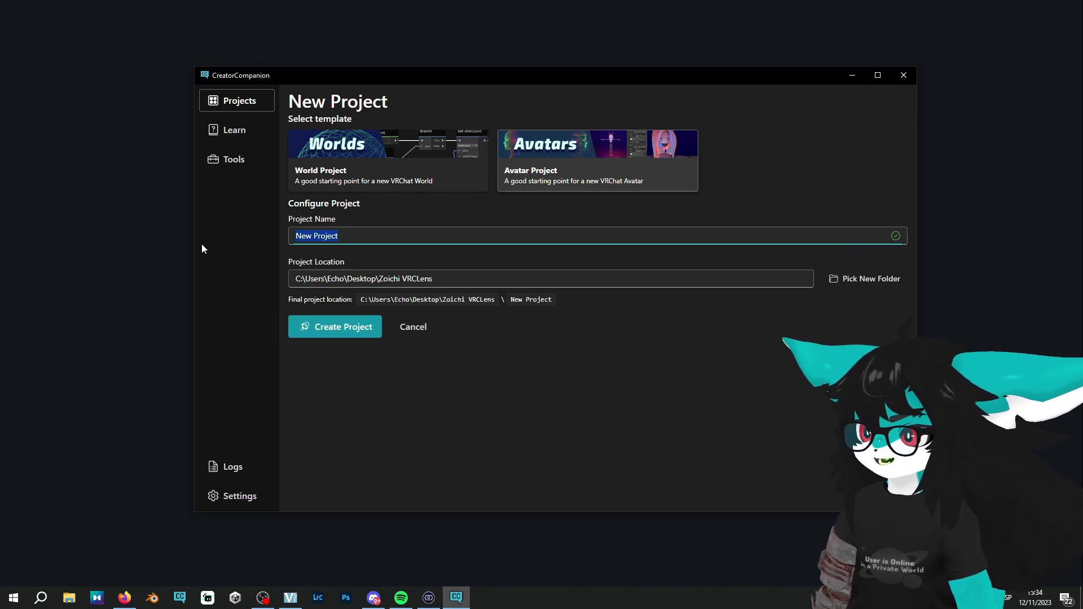
text(zOICHGI)
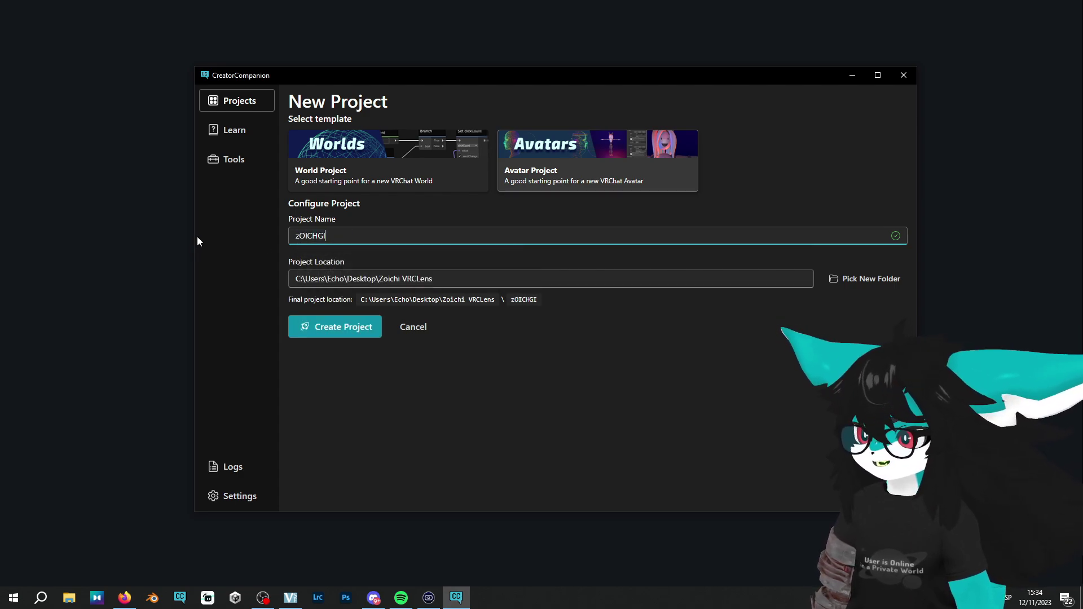
key(BackSpace)
key(BackSpace)
key(BackSpace)
text(Zoichi VR)
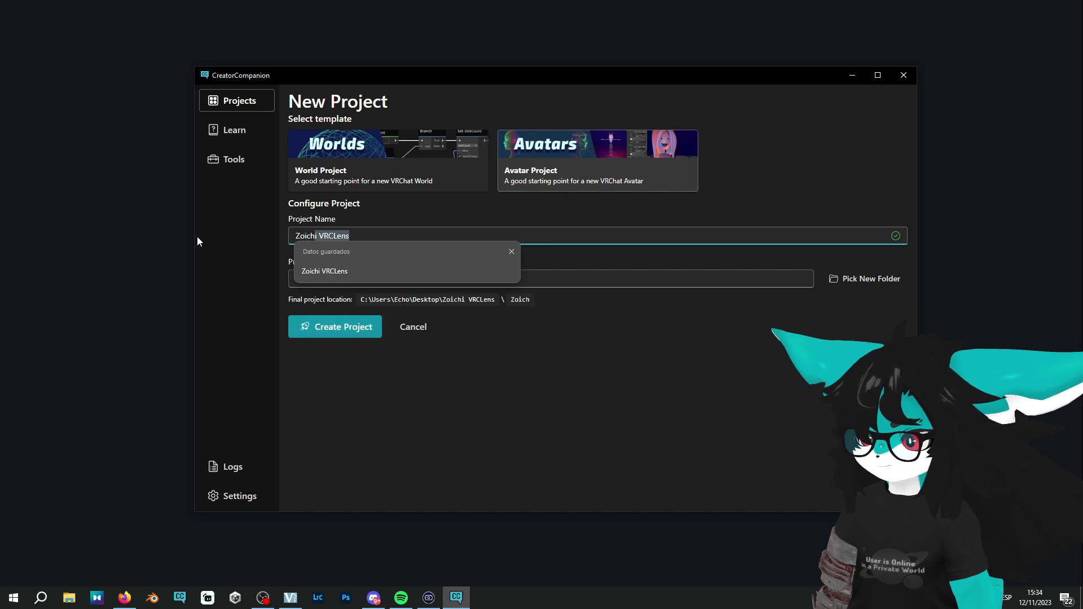
text(CLens)
click(544, 410)
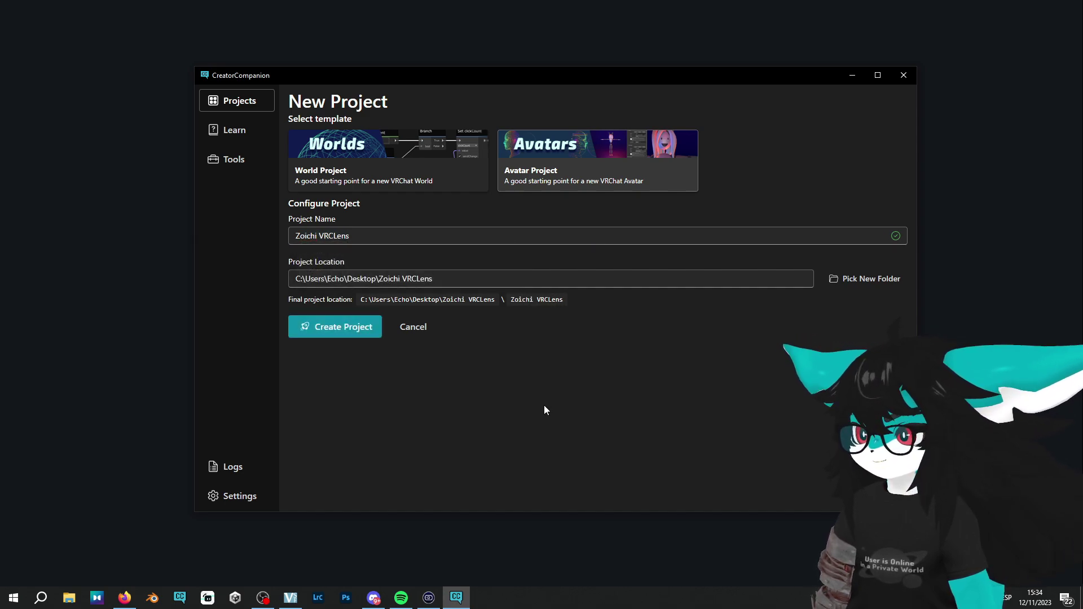
click(334, 332)
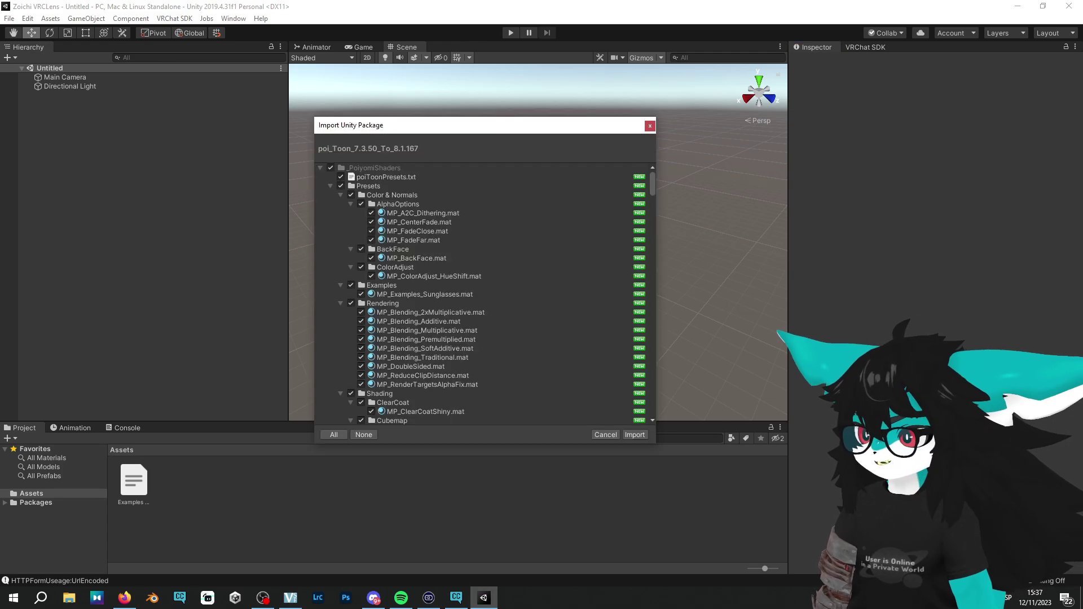
Import the full contents of the poi_Toon_7.3.50_To_8.1.167 package and of VRCLens-v1.9.1.unitypackage into the Unity project
click(635, 434)
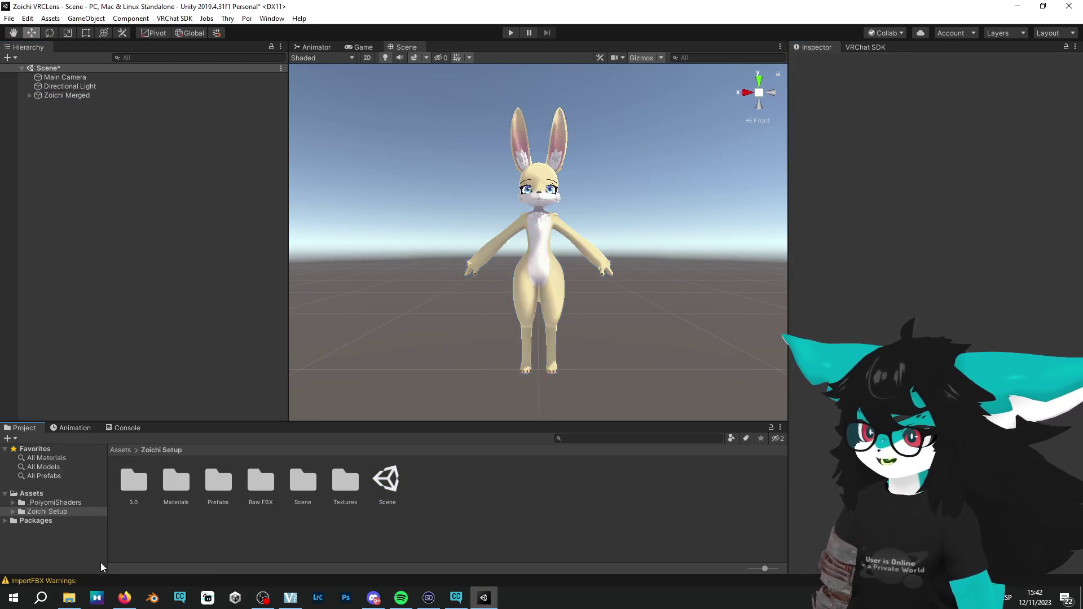
click(69, 598)
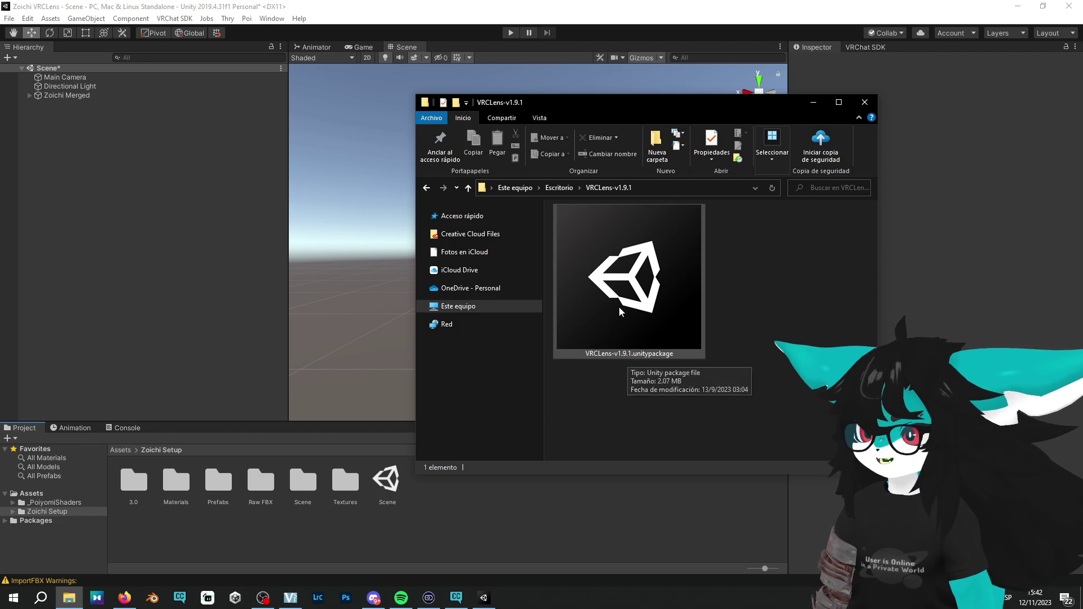
drag(618, 306, 496, 466)
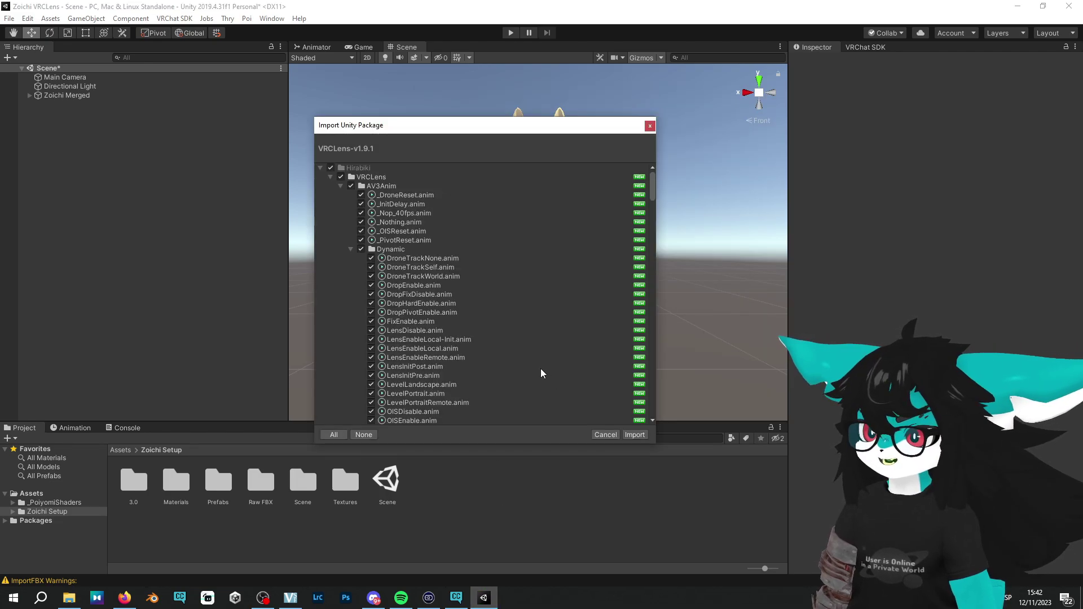
click(636, 435)
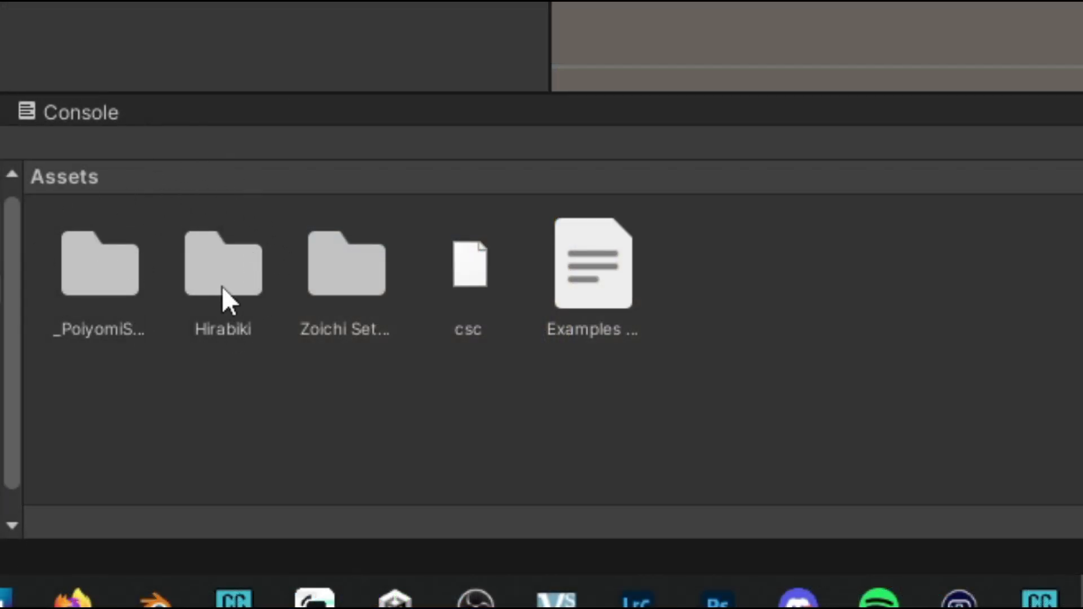
Add the VRCLens prefab from Assets/Hirabiki/VRCLens/Prefabs to the scene hierarchy as a separate object beside Zoichi Merged
double_click(229, 274)
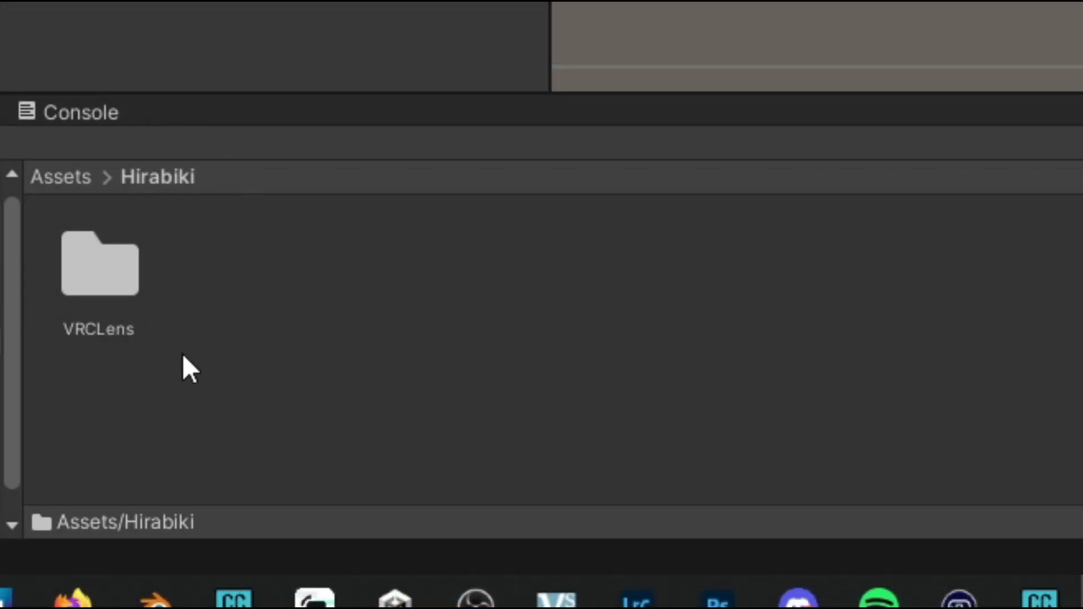
double_click(117, 267)
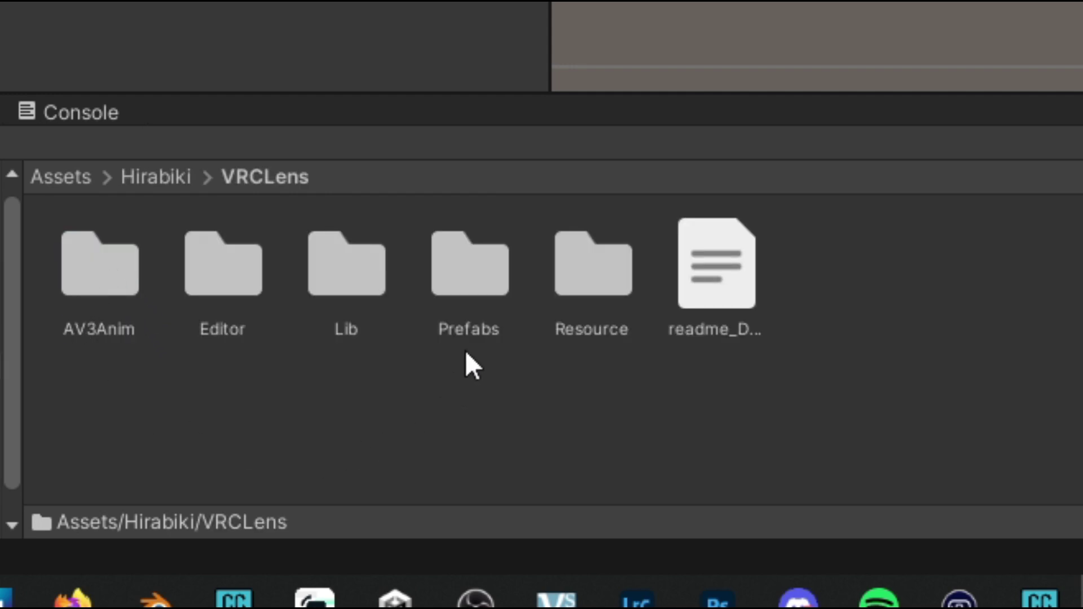
double_click(479, 286)
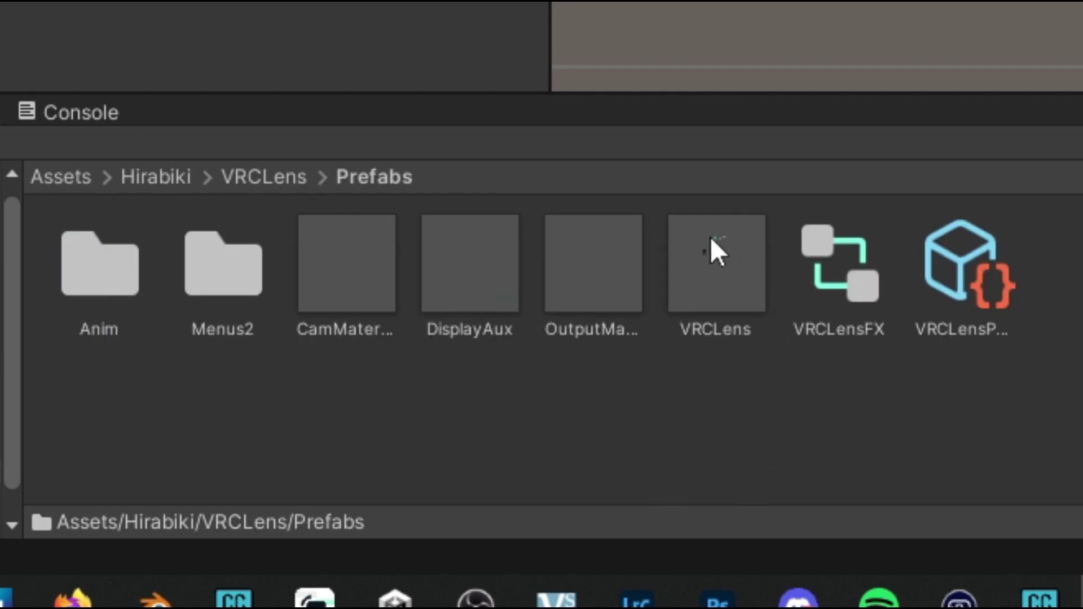
click(703, 309)
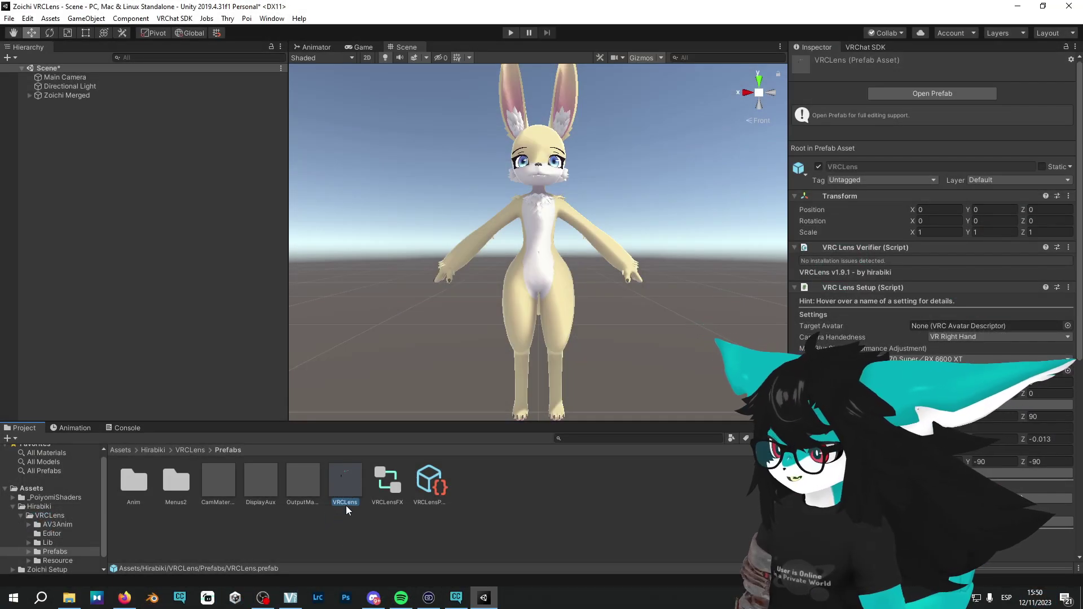
drag(346, 507, 87, 205)
Lock the Inspector on the VRCLens object so its setup settings stay displayed
middle_drag(553, 198, 556, 324)
middle_drag(556, 324, 556, 361)
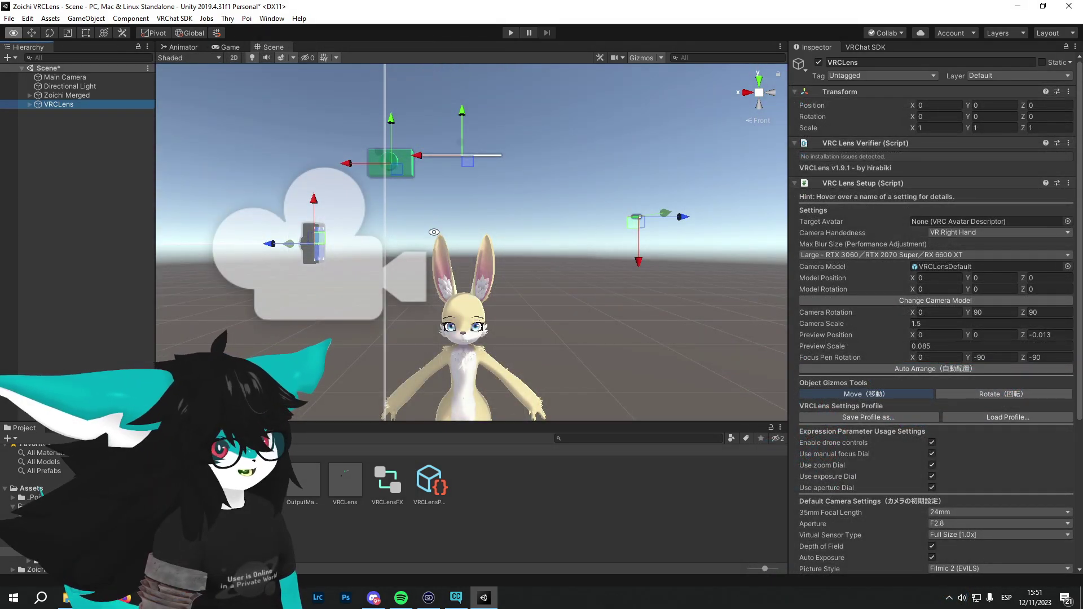
alt+drag(433, 232, 428, 279)
alt+right_drag(429, 279, 464, 249)
alt+drag(463, 248, 441, 238)
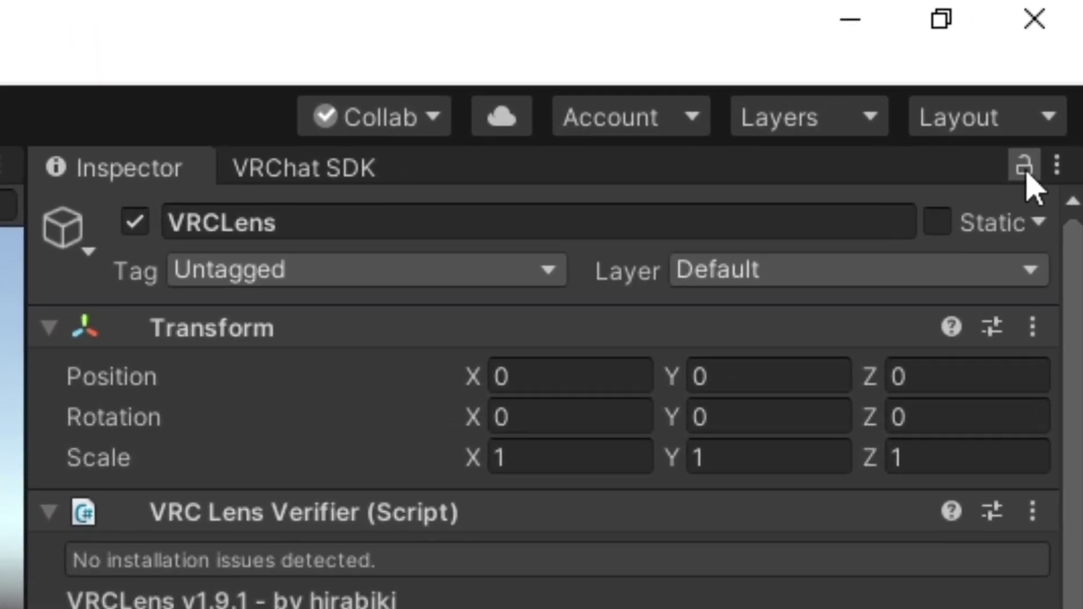
click(1025, 166)
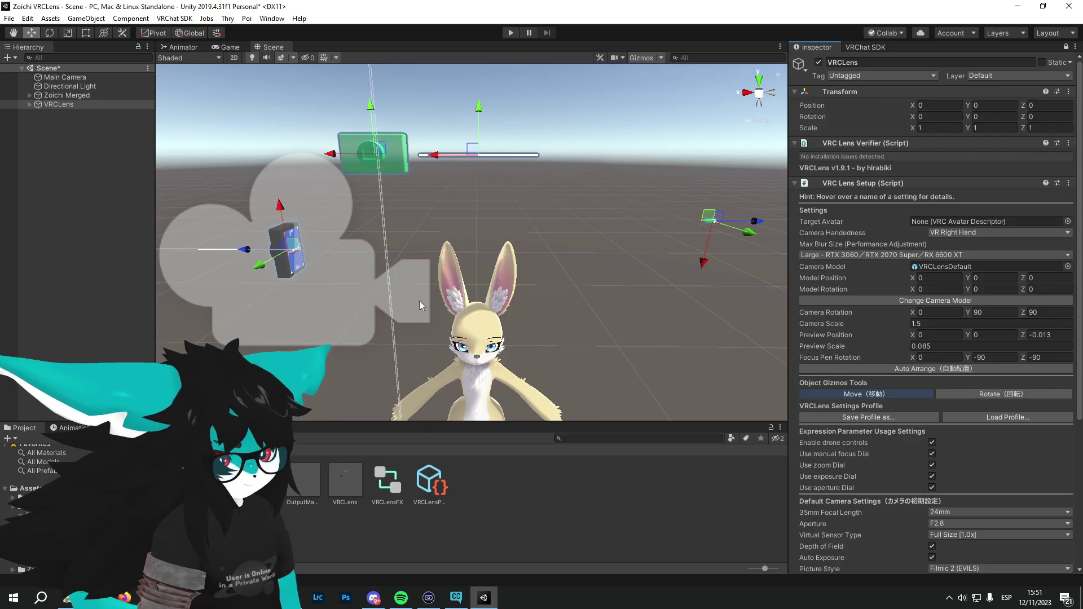
Examine the VRCLens camera, preview and focus pen placement around the avatar's head, from the front and close up at an angle
click(776, 95)
click(776, 94)
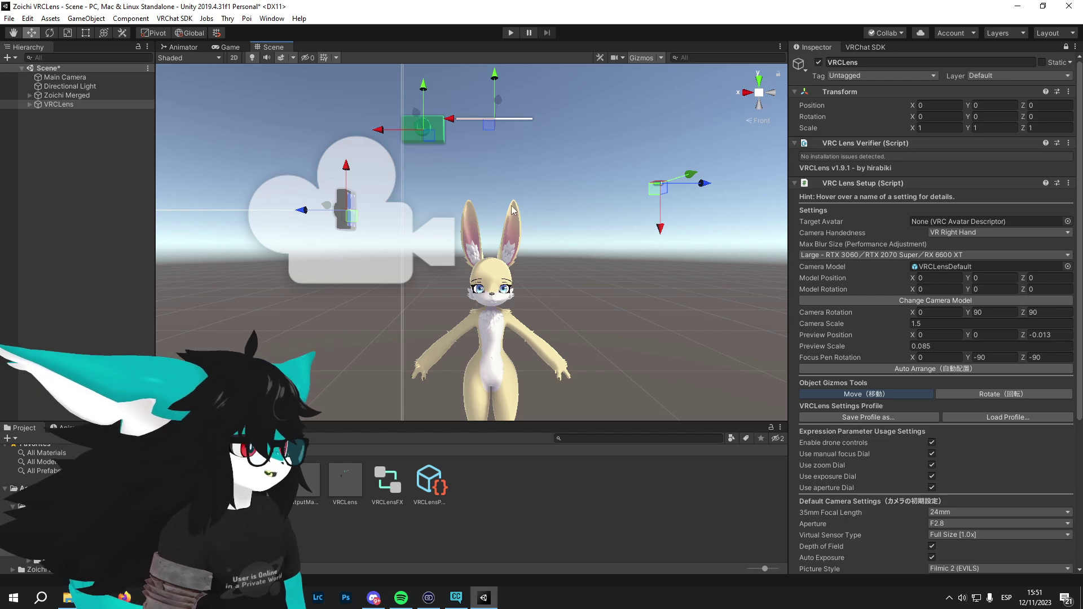
middle_drag(514, 176, 513, 229)
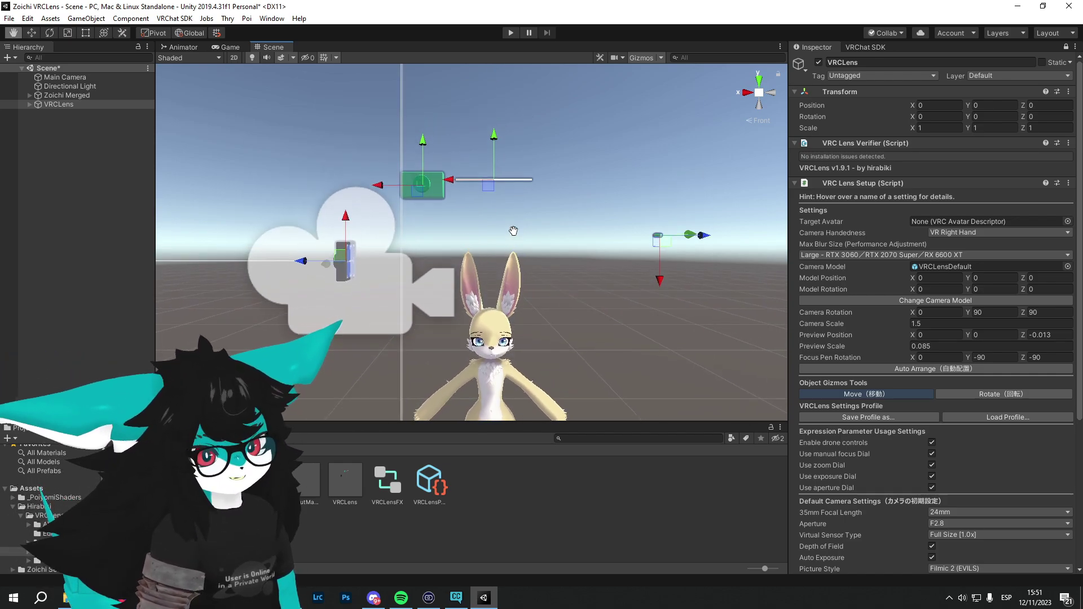
scroll(513, 229, up, 7)
alt+drag(555, 206, 578, 225)
alt+right_drag(578, 225, 563, 206)
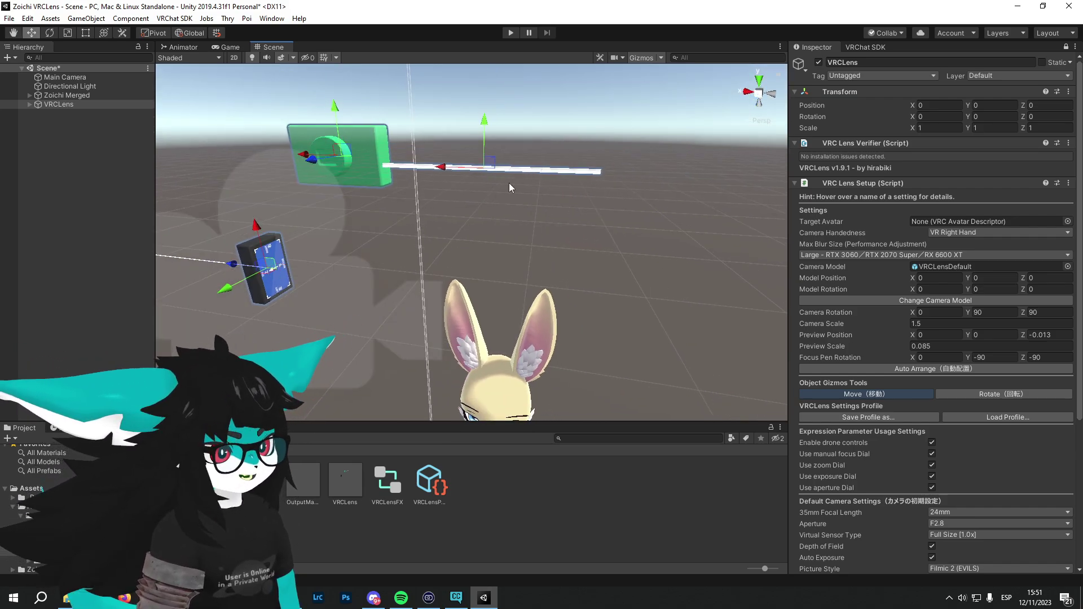
Lower the white head-mount bar from above the ears to the avatar's eye level
right_drag(509, 182, 605, 167)
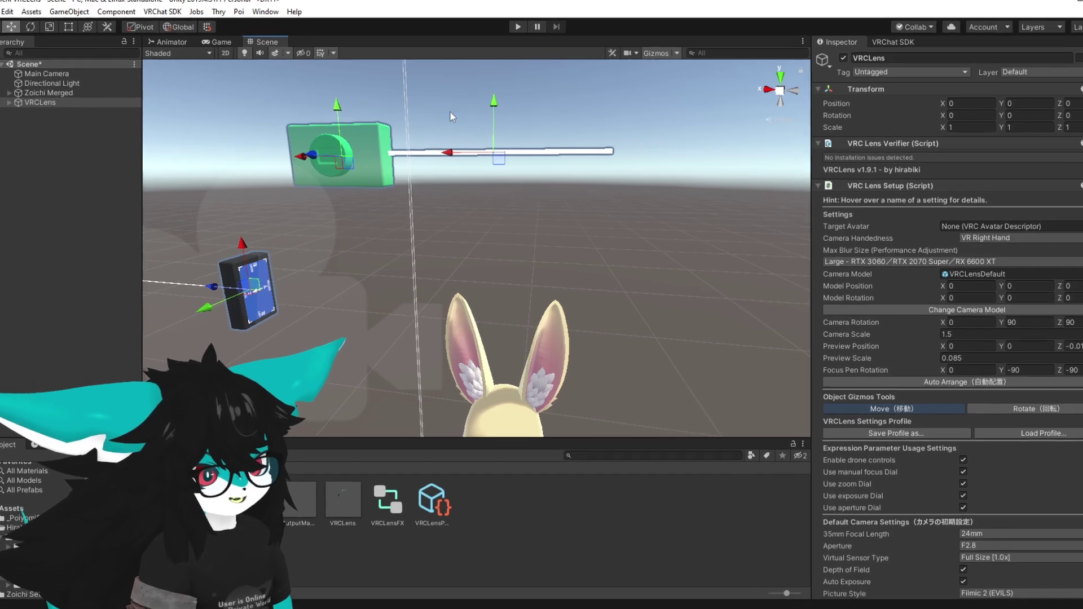
drag(489, 105, 500, 363)
middle_drag(514, 294, 515, 277)
middle_drag(573, 339, 557, 74)
drag(501, 93, 502, 281)
alt+drag(520, 230, 355, 301)
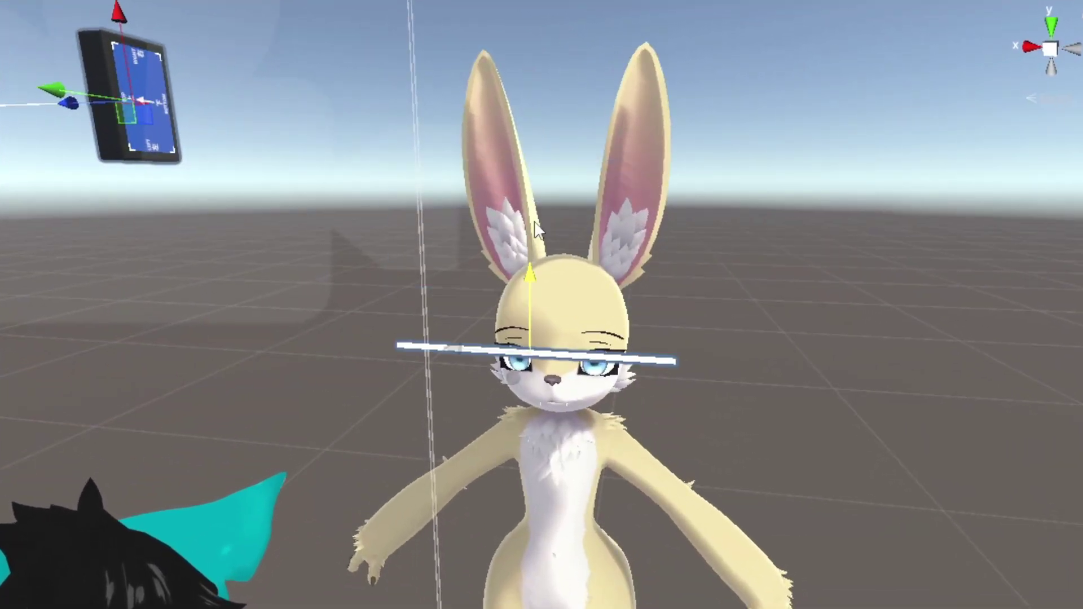
Fine-tune the white bar's height in close-up so its two segments line up with the avatar's pupils
drag(413, 398, 476, 391)
scroll(475, 392, up, 3)
right_drag(999, 281, 665, 252)
drag(500, 253, 500, 295)
right_drag(542, 379, 326, 359)
alt+drag(260, 368, 313, 347)
drag(431, 256, 432, 261)
Check the white bar's alignment with both eyes from either side of the face and from the front
alt+drag(315, 327, 790, 316)
middle_drag(655, 365, 706, 348)
scroll(706, 349, down, 5)
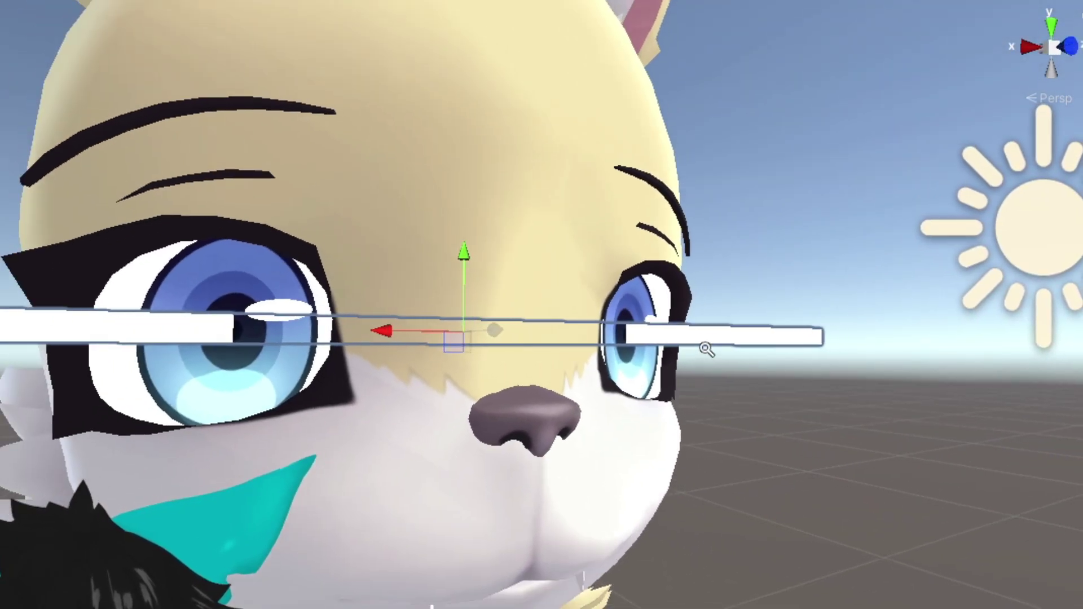
alt+drag(772, 339, 511, 349)
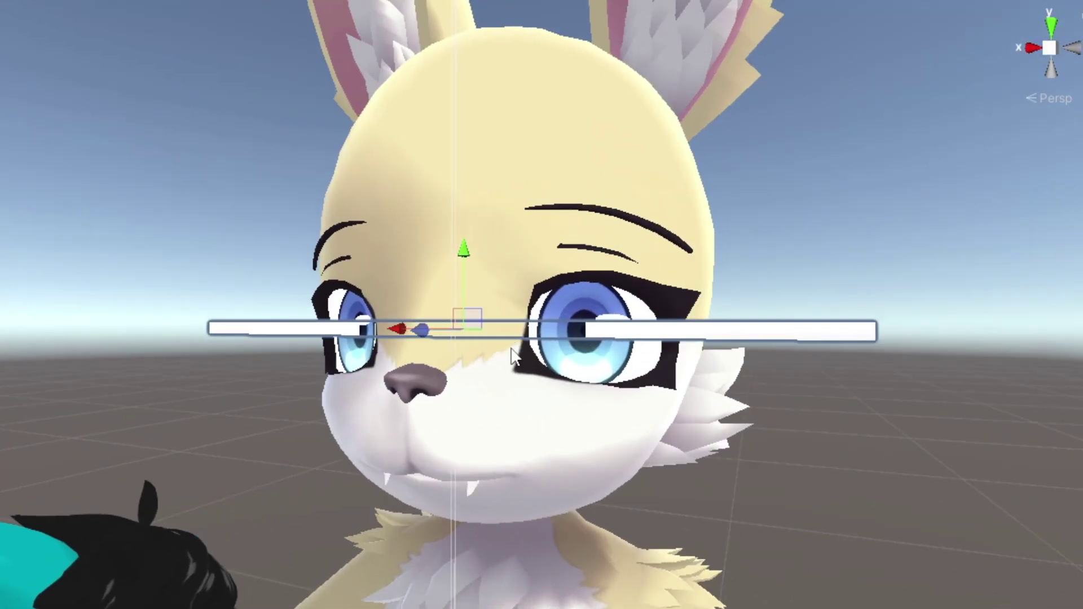
right_drag(512, 355, 662, 341)
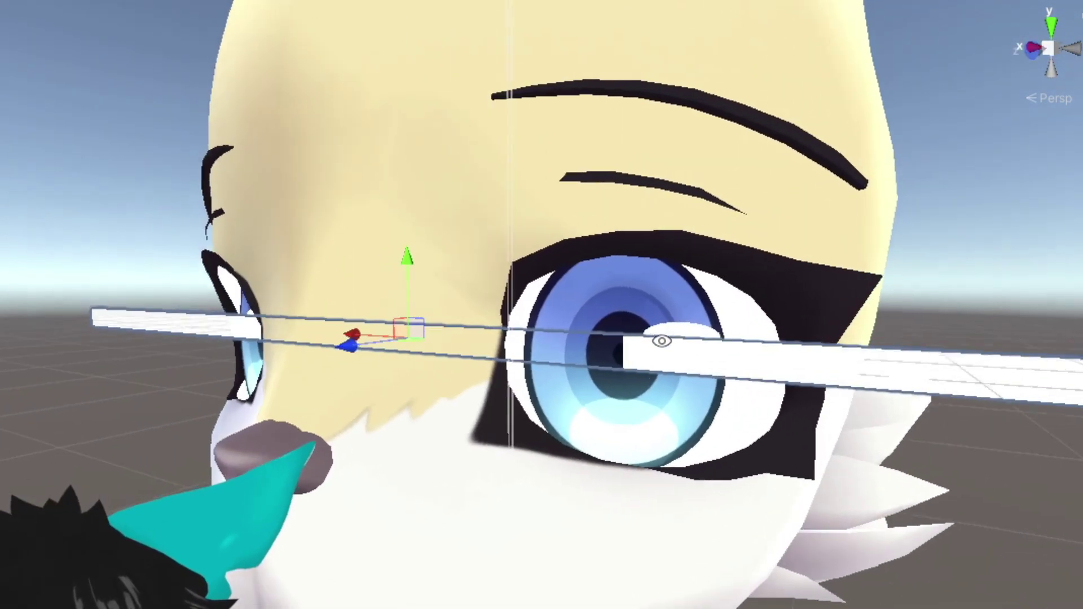
alt+scroll(671, 330, down, 10)
alt+drag(440, 279, 559, 276)
middle_drag(559, 271, 585, 387)
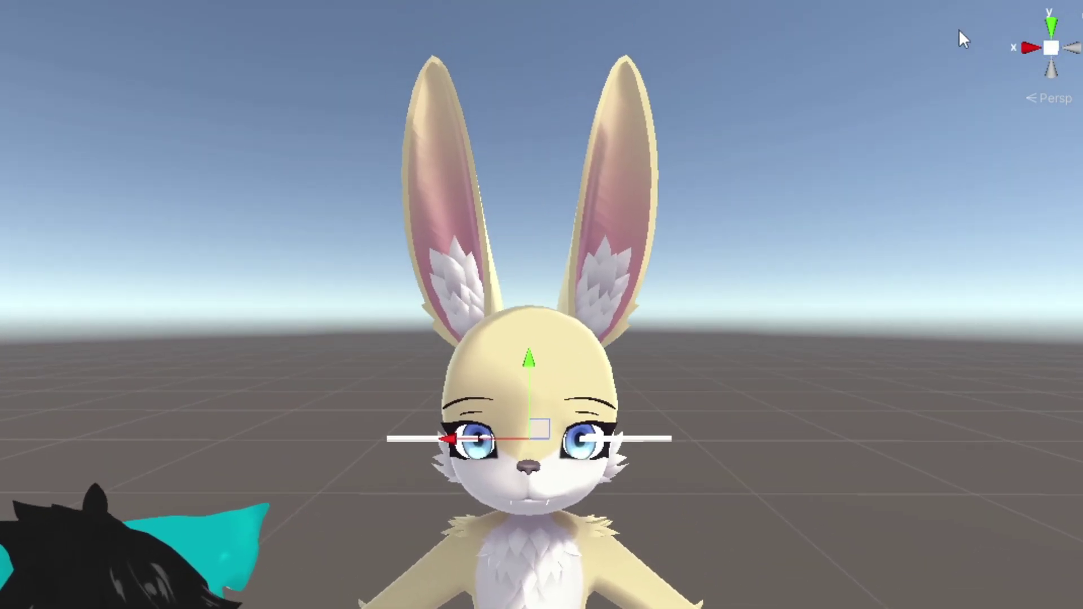
Examine the green camera model above the avatar up close, from the side and from the front
click(1026, 44)
click(1072, 48)
middle_drag(516, 126, 414, 390)
alt+drag(415, 389, 402, 395)
right_drag(402, 395, 598, 384)
right_drag(456, 252, 561, 268)
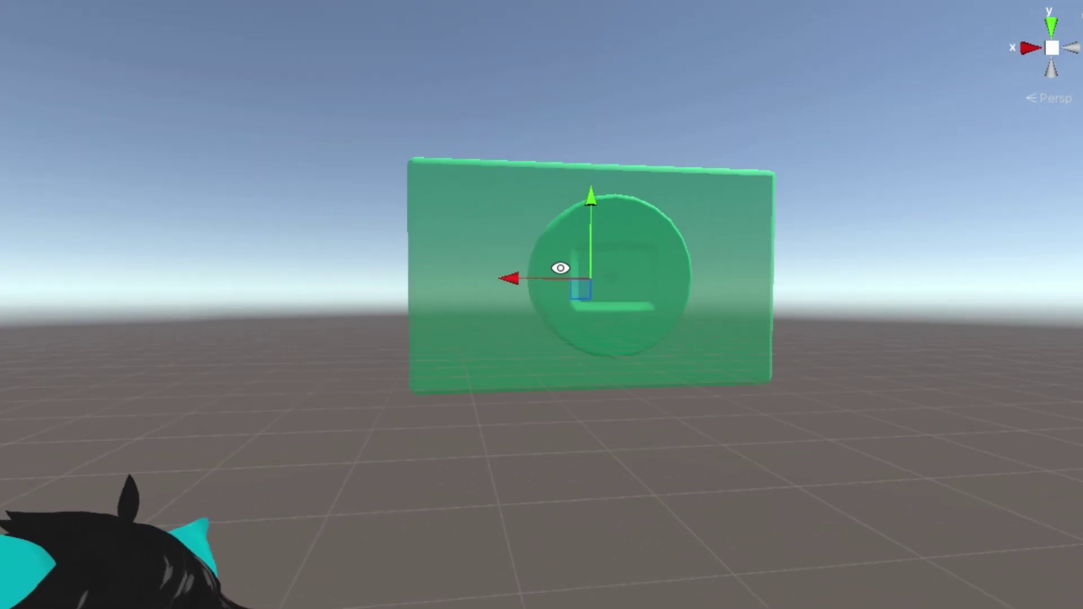
click(1033, 47)
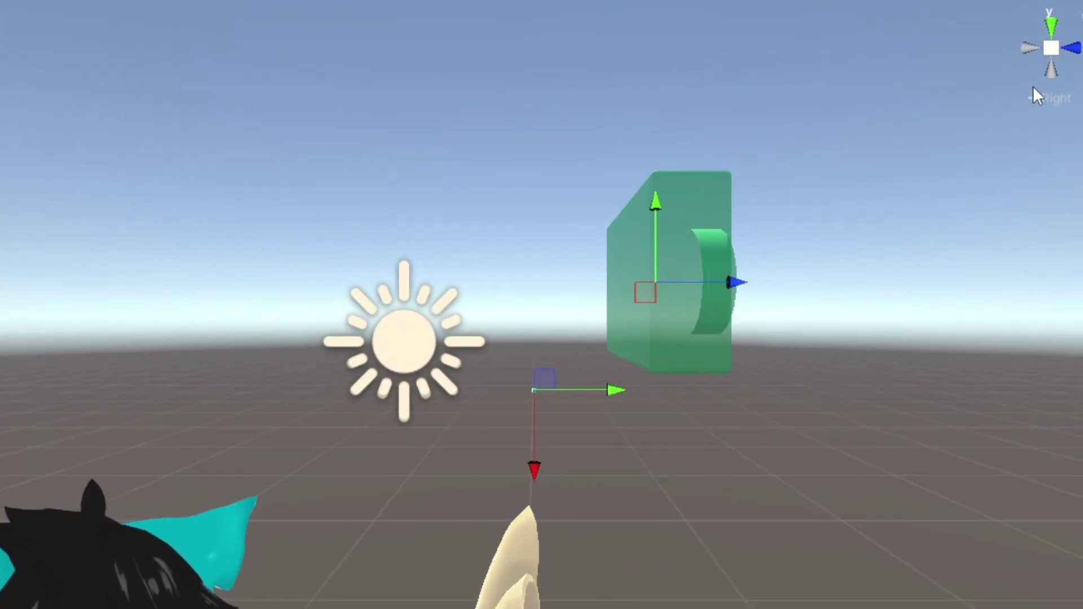
click(1072, 50)
scroll(766, 257, down, 10)
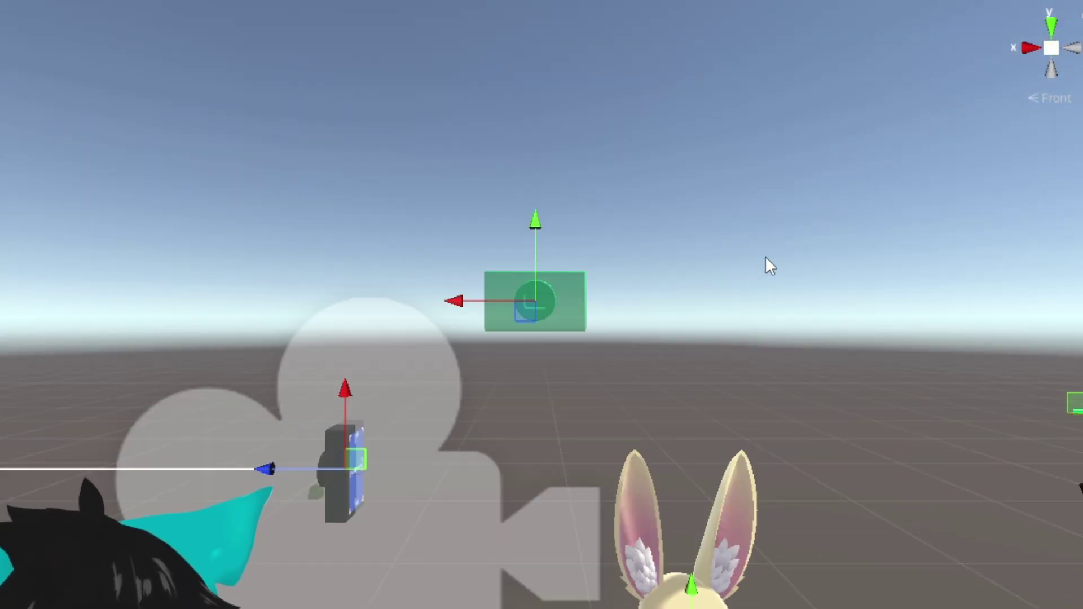
In an orthographic front view, move the green camera model down beside the avatar's head at eye level
key(f)
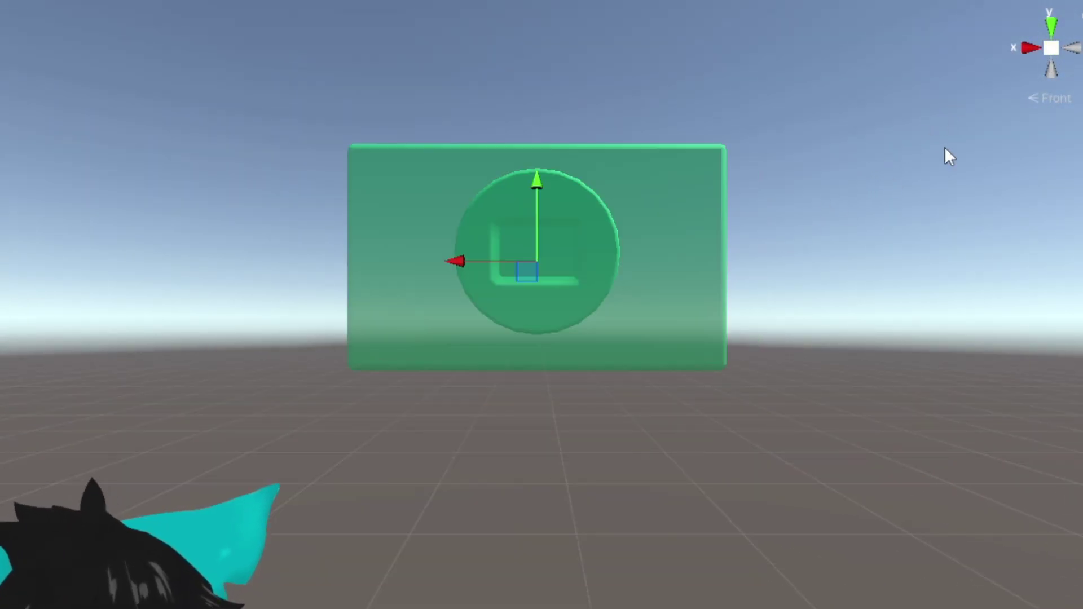
click(1051, 50)
click(1029, 49)
click(1075, 48)
middle_drag(894, 191, 775, 133)
alt+right_drag(776, 133, 491, 331)
alt+middle_drag(492, 331, 399, 41)
alt+middle_drag(397, 96, 399, 131)
drag(375, 1, 670, 438)
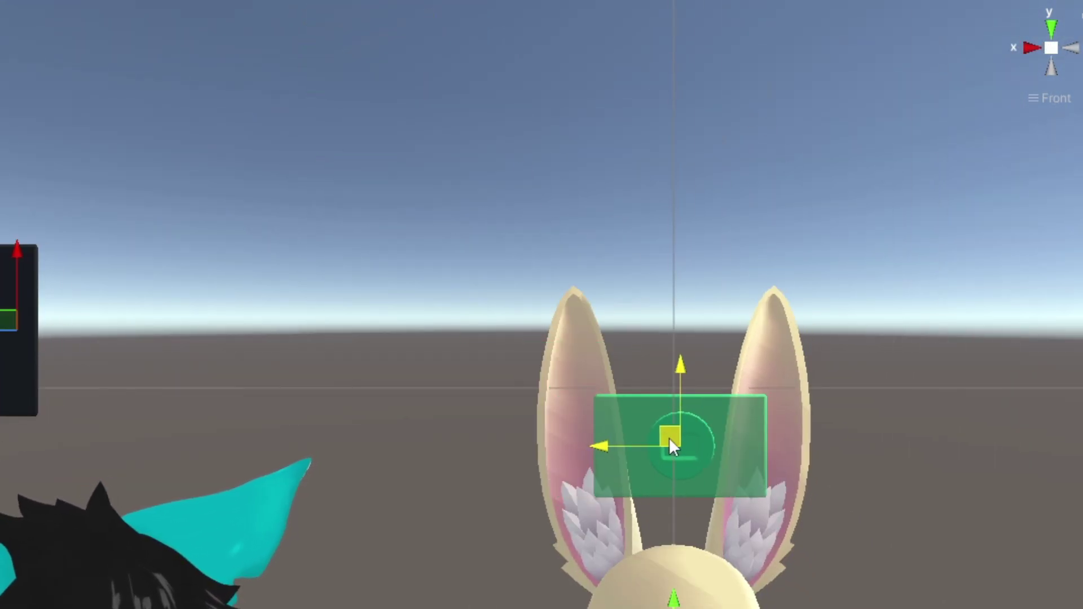
middle_drag(670, 438, 682, 101)
drag(682, 102, 438, 285)
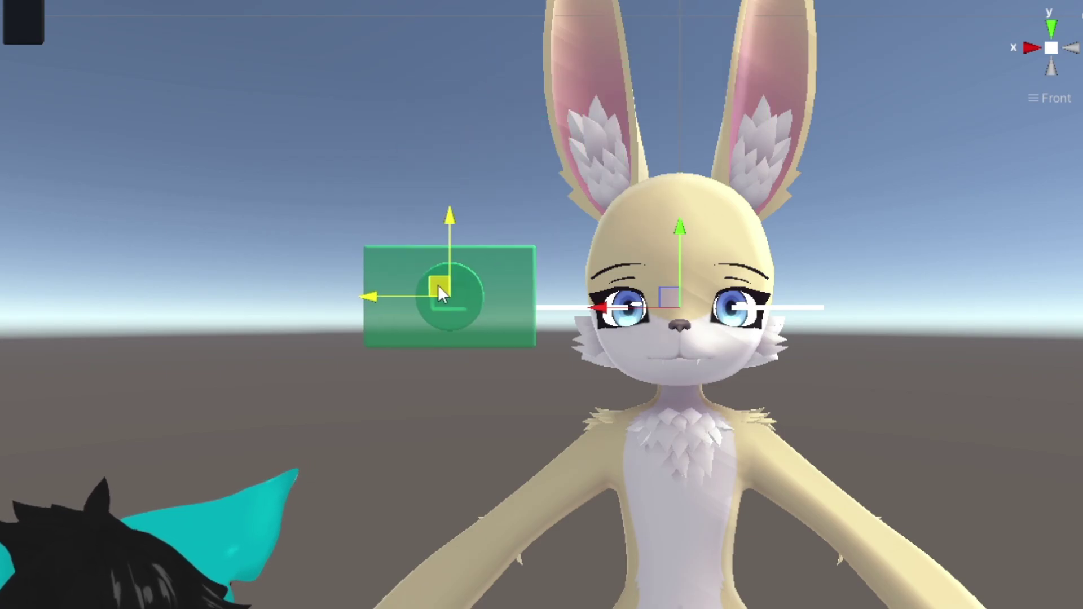
Fine-tune the green camera's sideways position so it sits beside the head, just clear of the white bar's end
right_drag(438, 284, 677, 305)
drag(685, 304, 544, 301)
click(1070, 48)
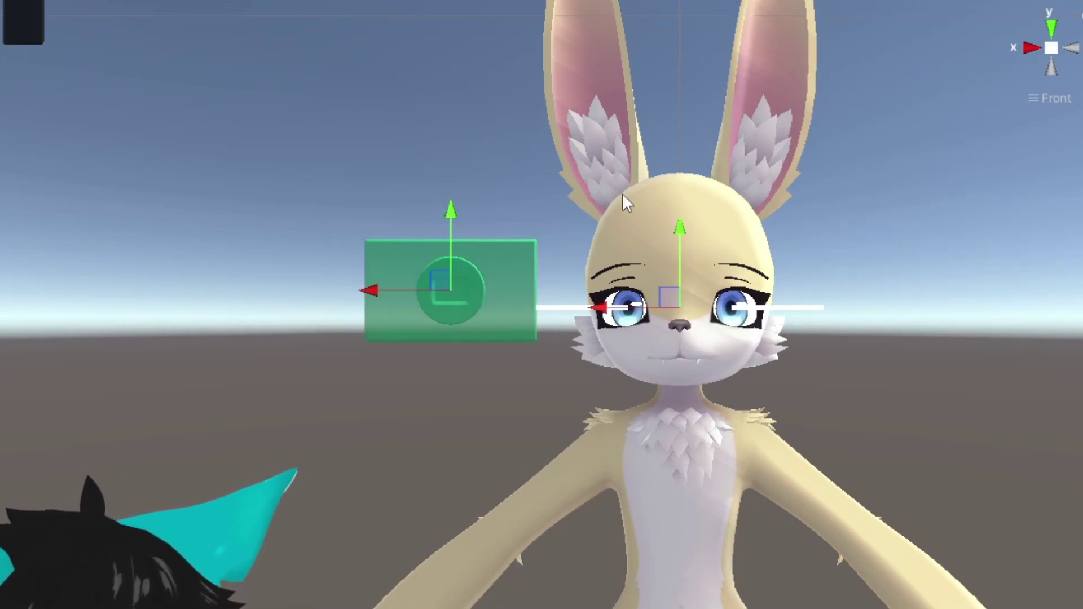
drag(373, 298, 430, 294)
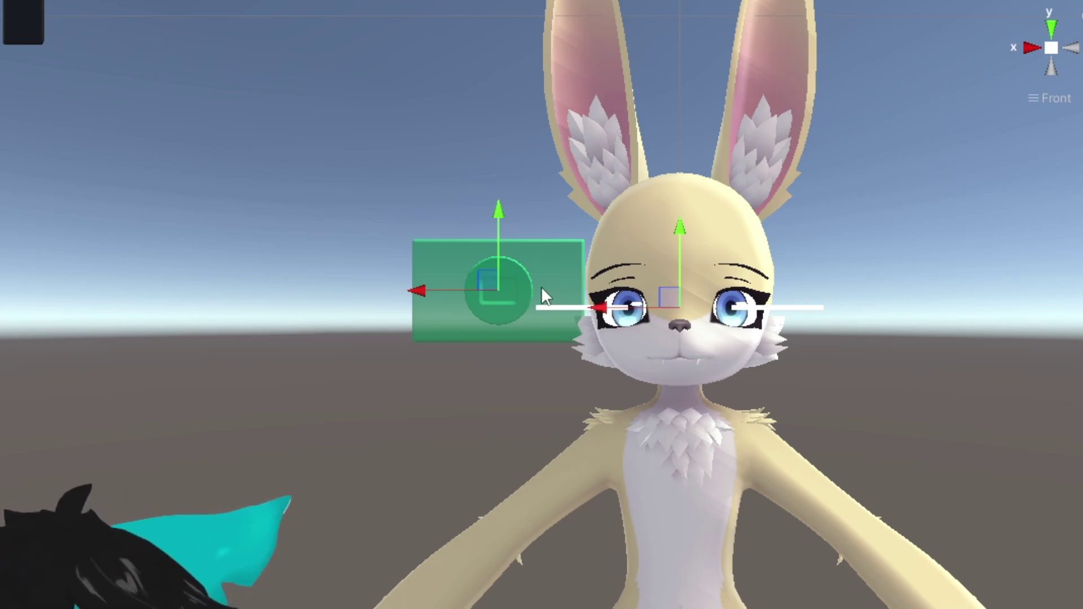
drag(417, 290, 361, 289)
alt+drag(439, 275, 852, 310)
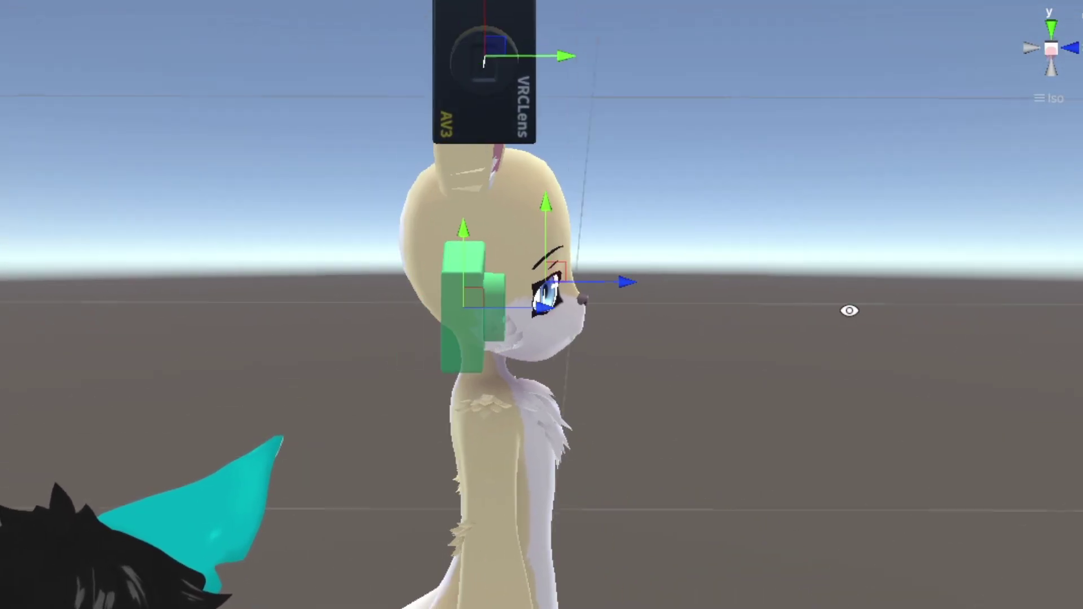
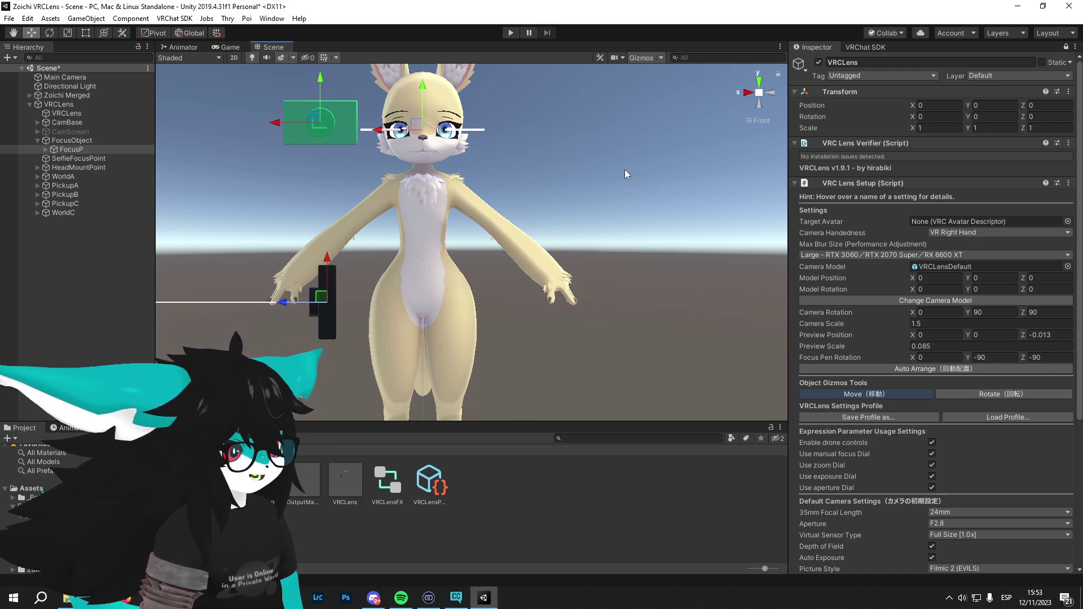
Move the black handheld camera up to the fingers of the avatar's right hand
middle_drag(163, 280, 296, 253)
scroll(544, 260, up, 8)
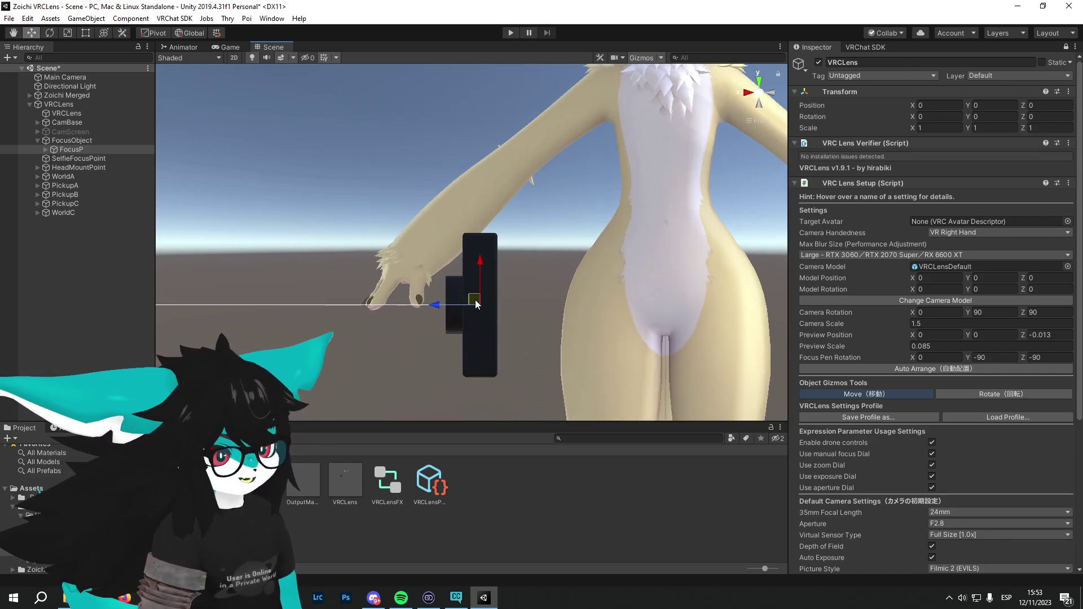
drag(475, 300, 451, 308)
mouse_move(359, 286)
alt+mouse_down()
mouse_move(581, 288)
mouse_move(375, 289)
alt+mouse_up()
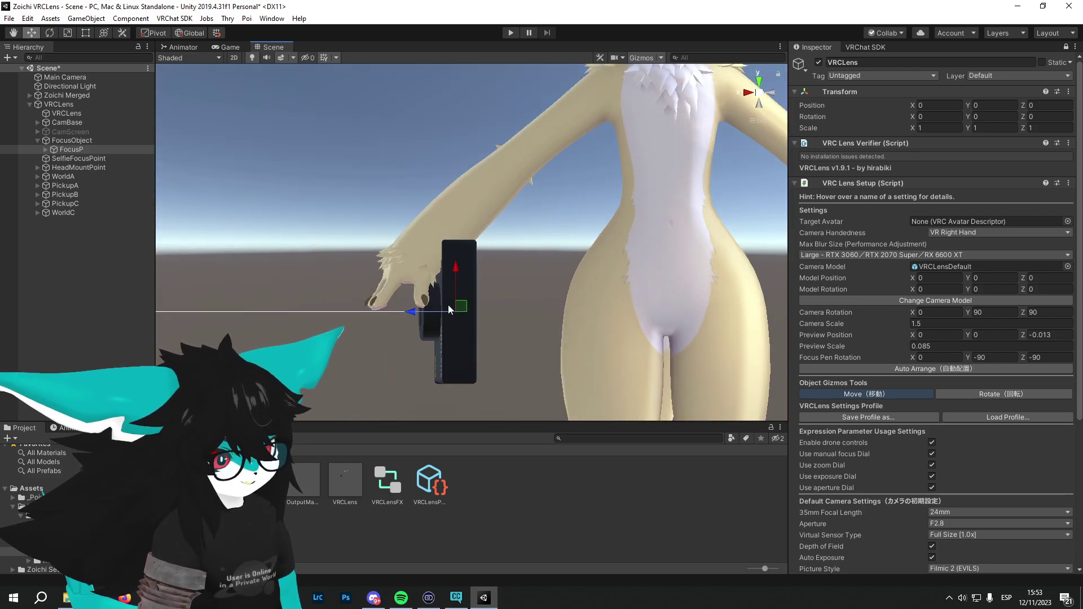
drag(463, 308, 445, 324)
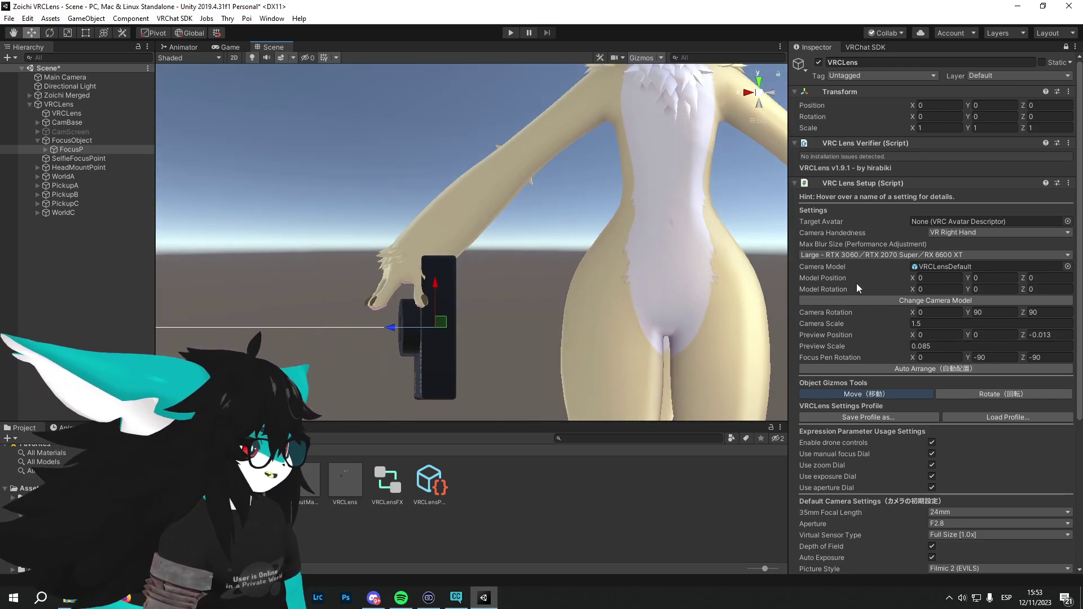
Toggle the object gizmos between Rotate and Move modes, finishing in Move mode
scroll(921, 314, down, 4)
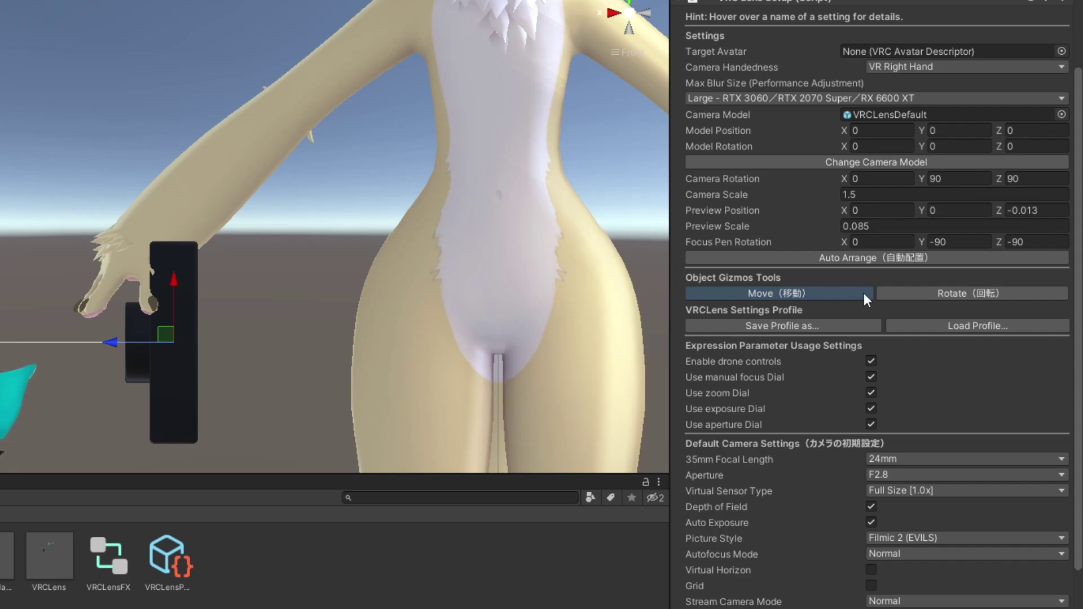
click(907, 292)
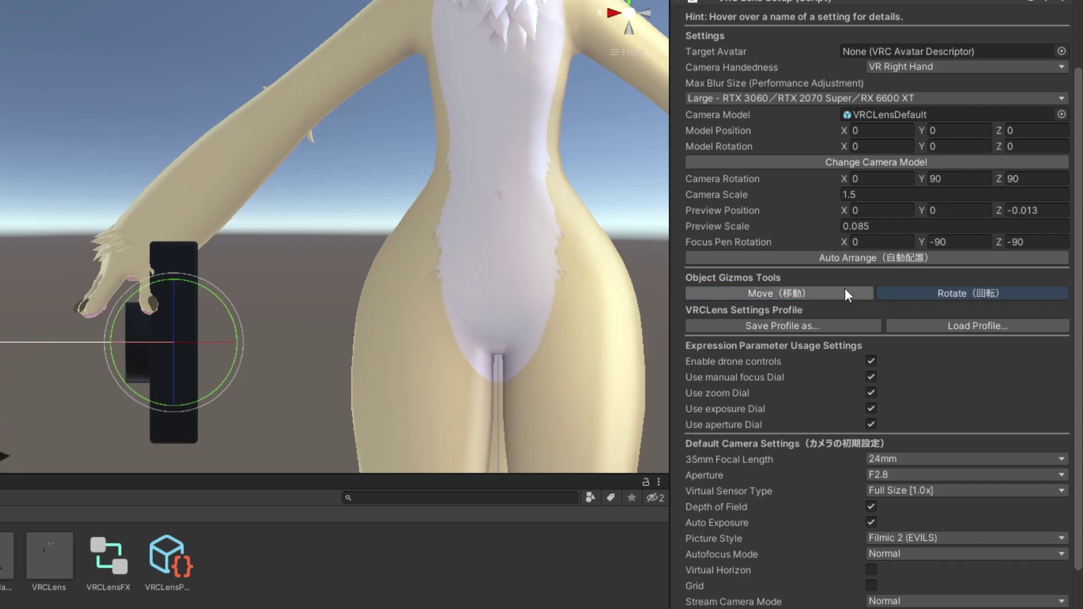
click(845, 289)
click(910, 289)
click(858, 291)
click(895, 292)
click(784, 290)
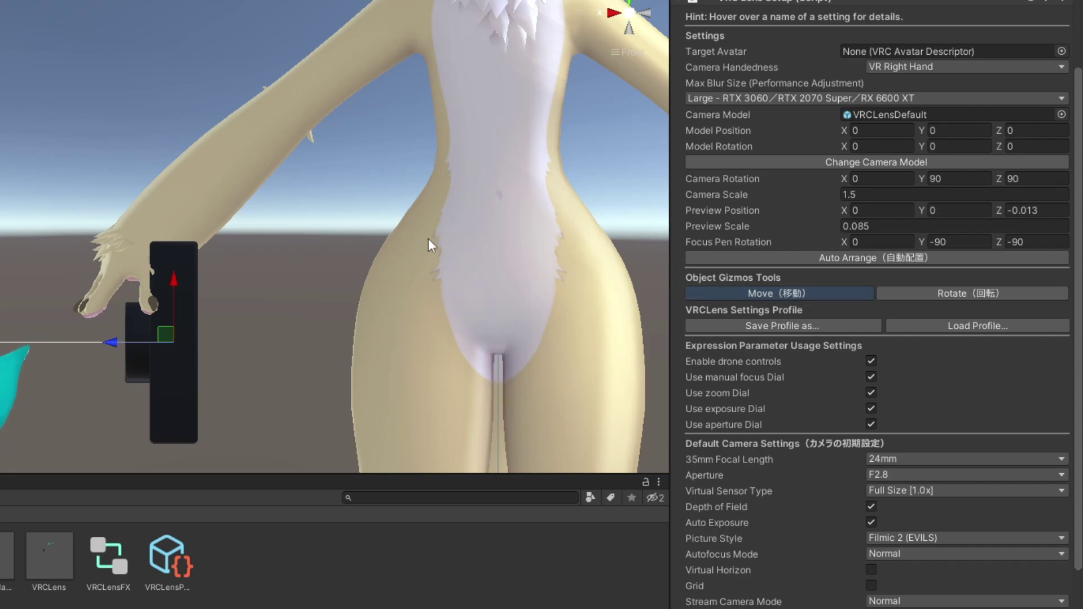
Rotate the handheld camera with the rotation gizmo to a Camera Rotation X of about 40.6
click(948, 295)
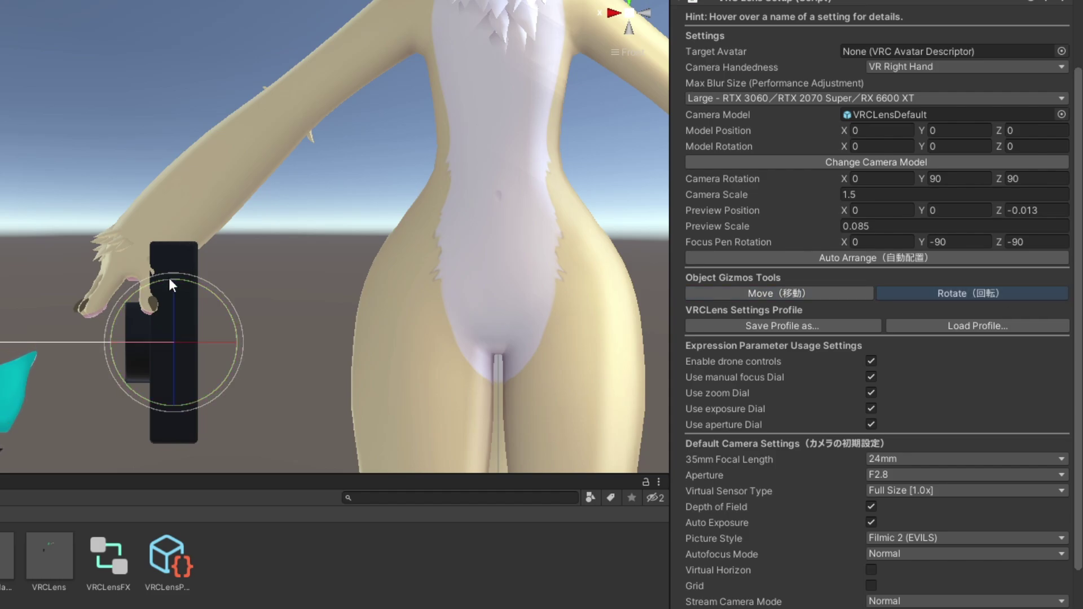
drag(168, 278, 93, 264)
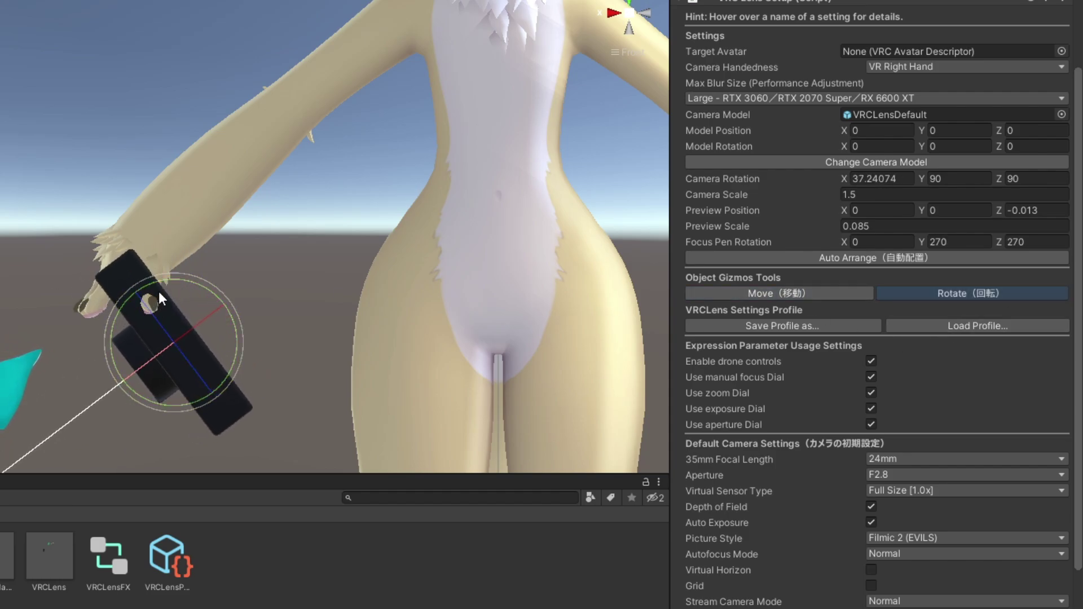
drag(158, 291, 144, 268)
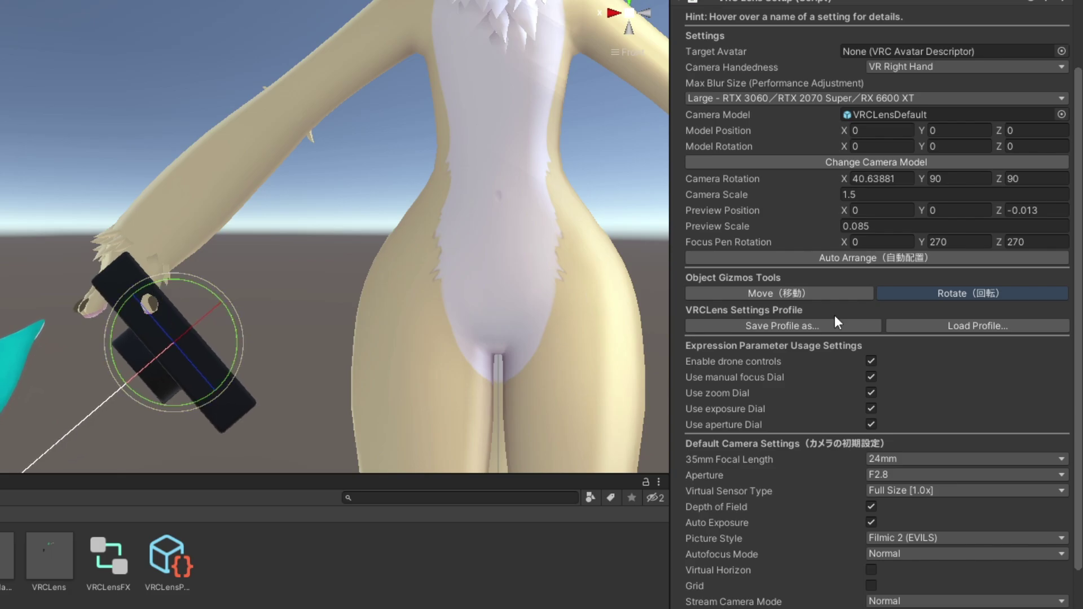
Restore the Move gizmo and shift the tilted handheld camera away from the palm so the fingers clear its body
click(779, 294)
drag(141, 367, 166, 334)
alt+drag(271, 341, 378, 367)
drag(217, 361, 234, 370)
alt+drag(399, 329, 150, 222)
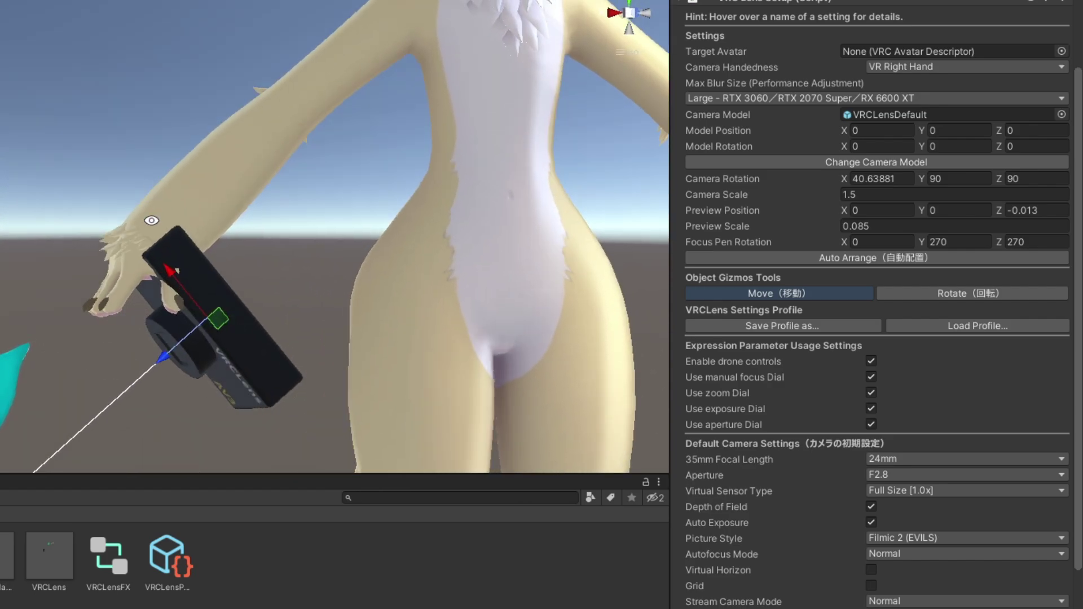
drag(177, 279, 187, 290)
drag(180, 374, 193, 361)
alt+drag(275, 321, 151, 230)
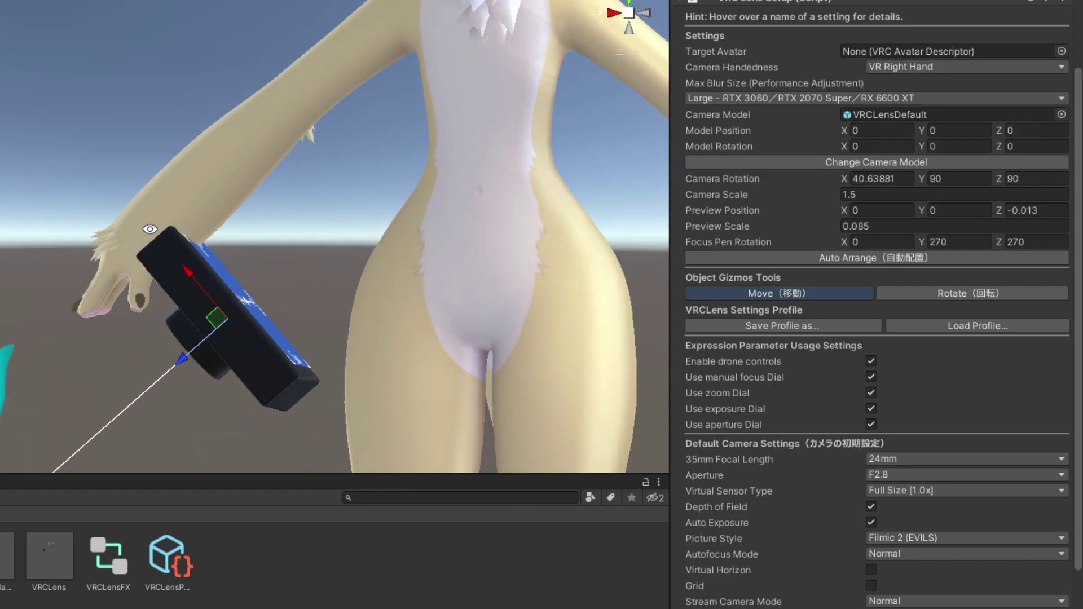
drag(172, 356, 188, 345)
Slide the handheld camera down along its long axis, bringing its upper end to the tip of the thumb
middle_drag(208, 240, 226, 174)
alt+drag(203, 217, 94, 239)
mouse_move(330, 275)
alt+right_down()
mouse_move(399, 284)
mouse_move(350, 271)
alt+right_up()
alt+drag(339, 268, 214, 271)
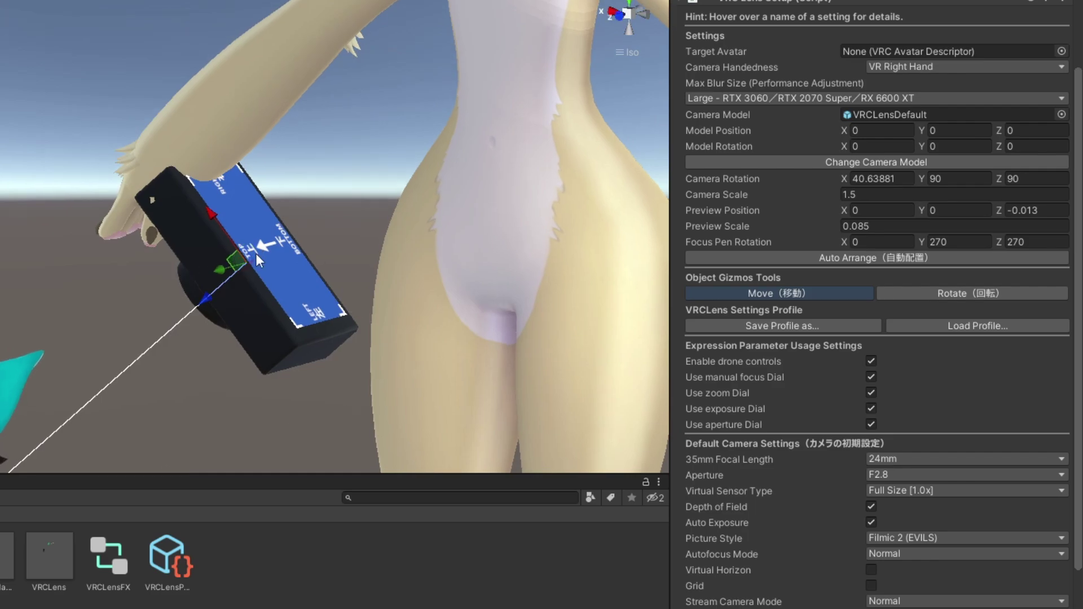
drag(211, 216, 217, 243)
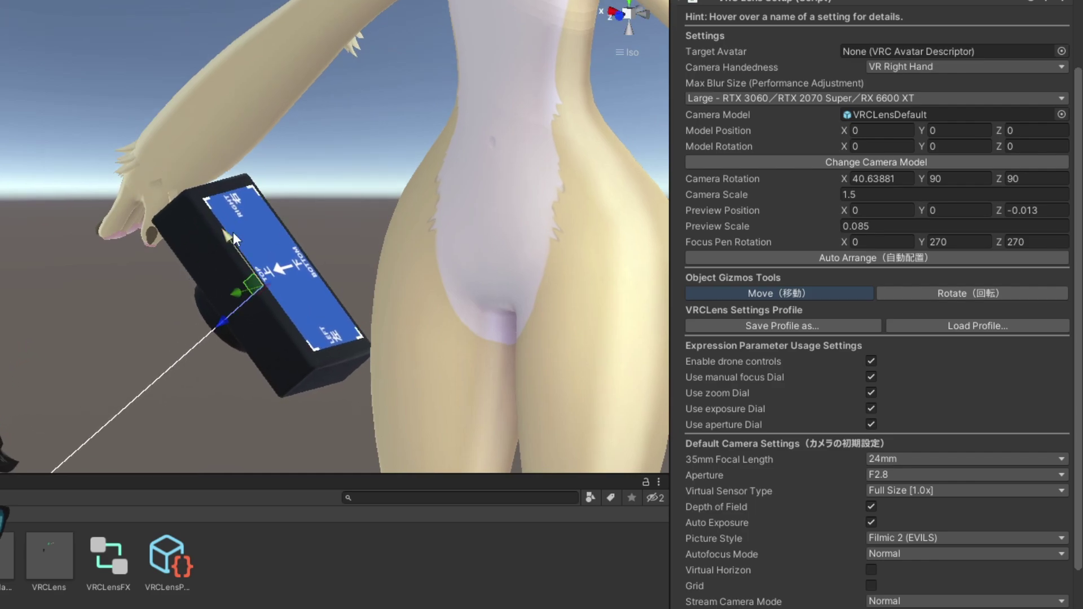
alt+drag(540, 230, 465, 229)
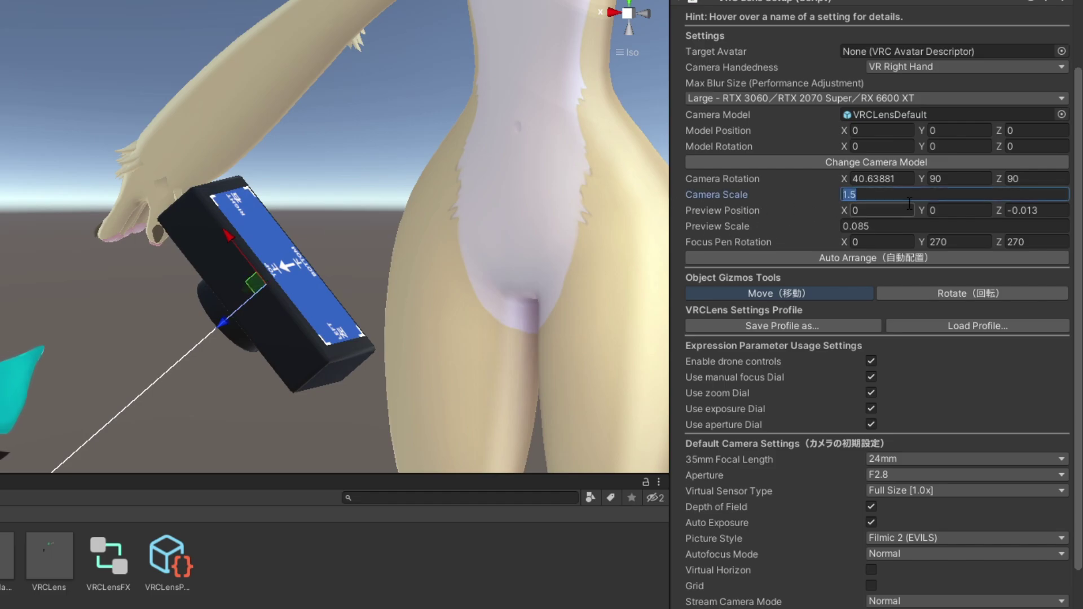
Set the Camera Scale to 1
drag(749, 198, 783, 201)
click(884, 198)
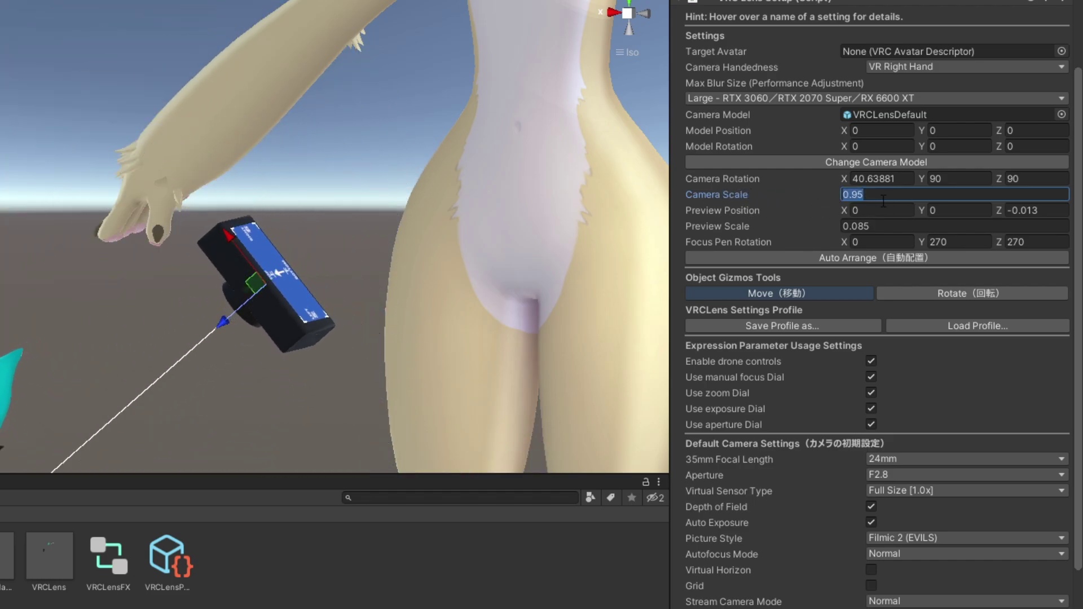
text(1)
mouse_move(288, 178)
alt+mouse_down()
mouse_move(426, 235)
mouse_move(293, 185)
alt+mouse_up()
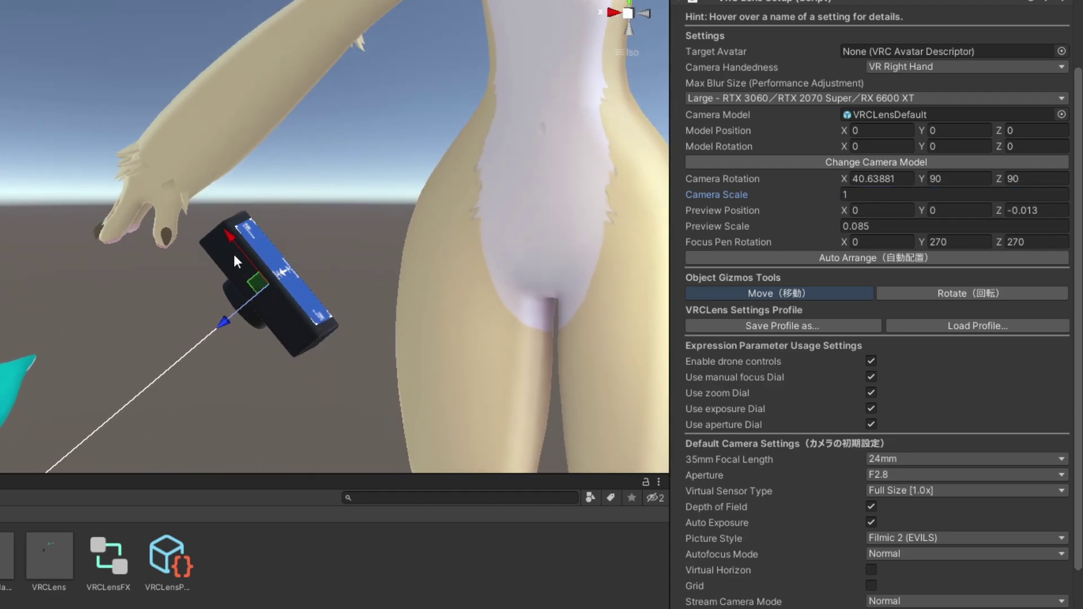
Reposition the smaller handheld camera against the right hand's thumb, and check the avatar from the front
drag(233, 253, 377, 333)
drag(292, 267, 175, 187)
alt+drag(218, 232, 297, 148)
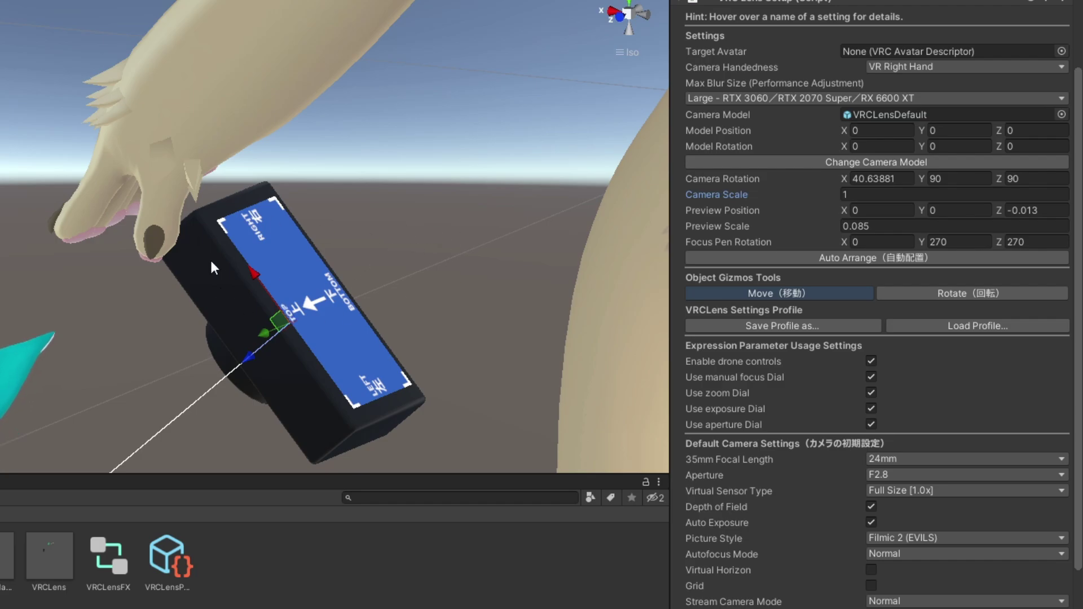
alt+drag(420, 180, 346, 212)
click(625, 17)
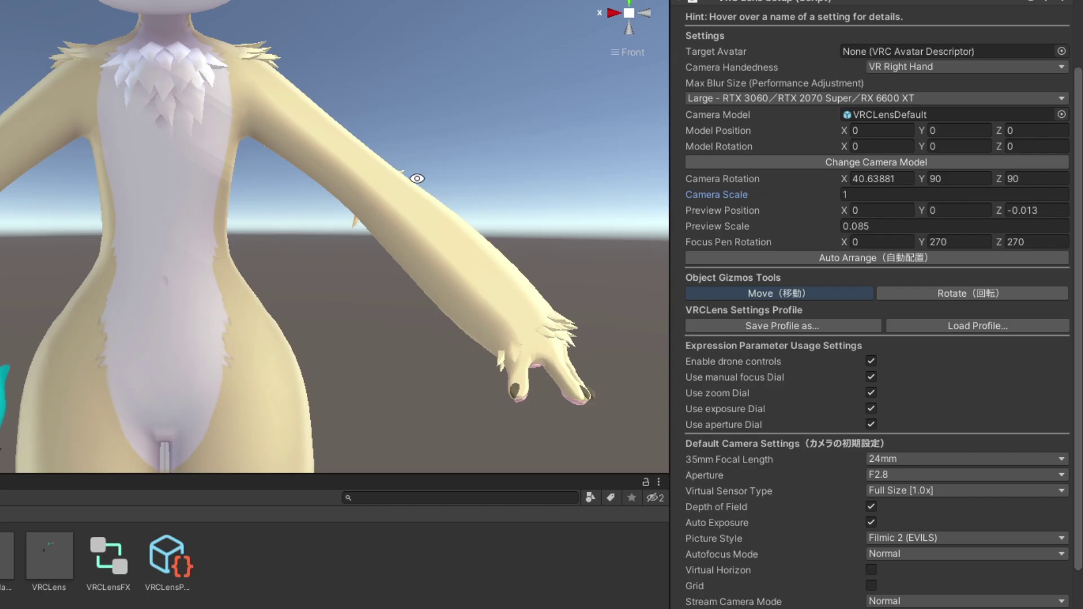
scroll(279, 184, up, 3)
alt+right_drag(279, 184, 242, 164)
alt+middle_drag(316, 169, 250, 257)
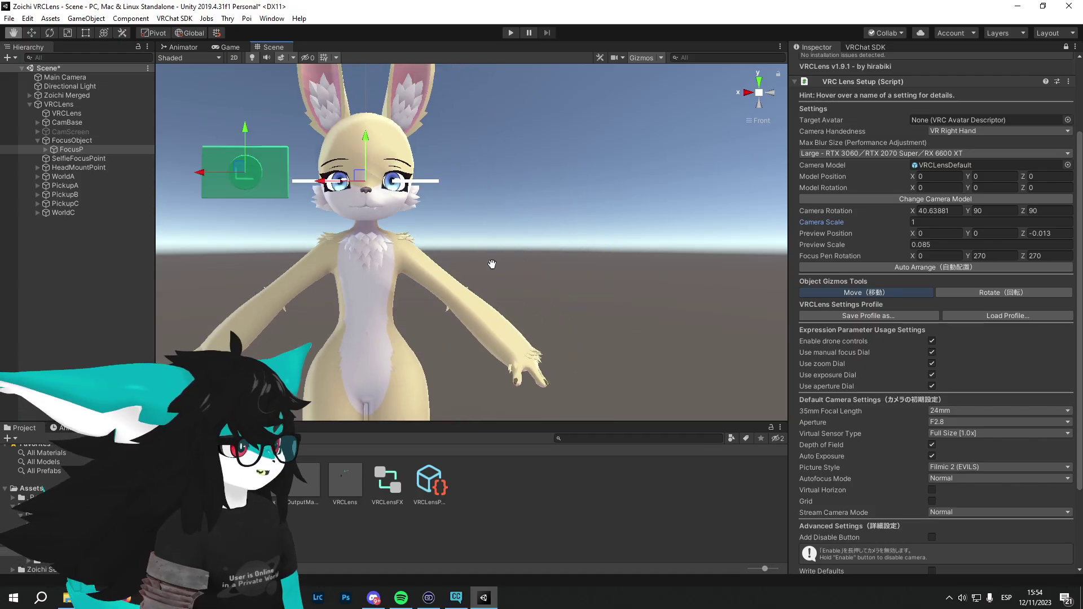
Find the focus pen up beside the avatar and try to bring it closer to the body
alt+middle_drag(407, 169, 280, 295)
alt+middle_drag(214, 113, 79, 262)
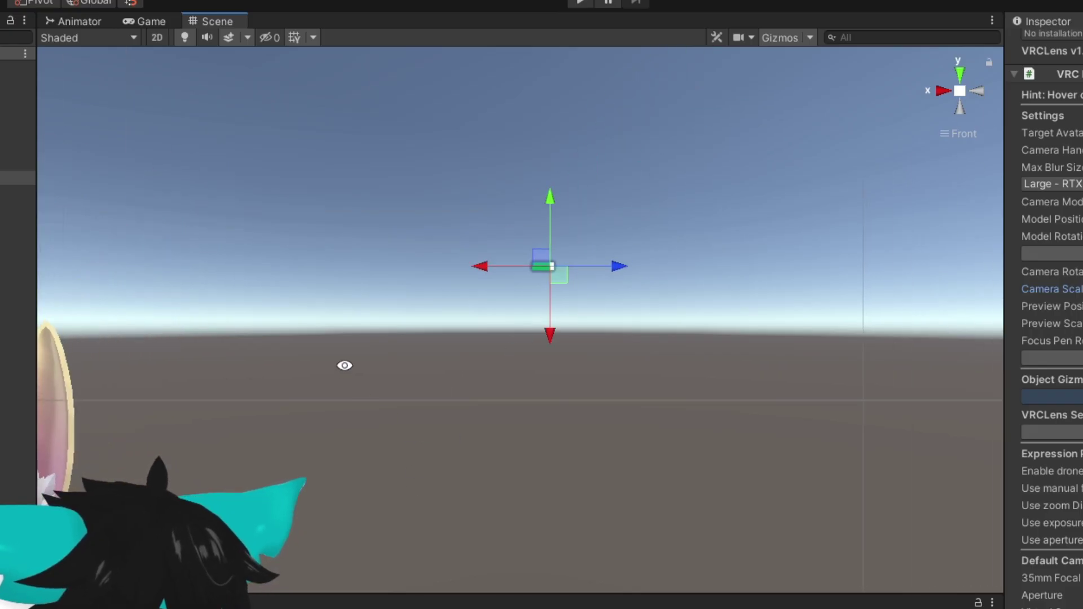
alt+drag(344, 366, 713, 403)
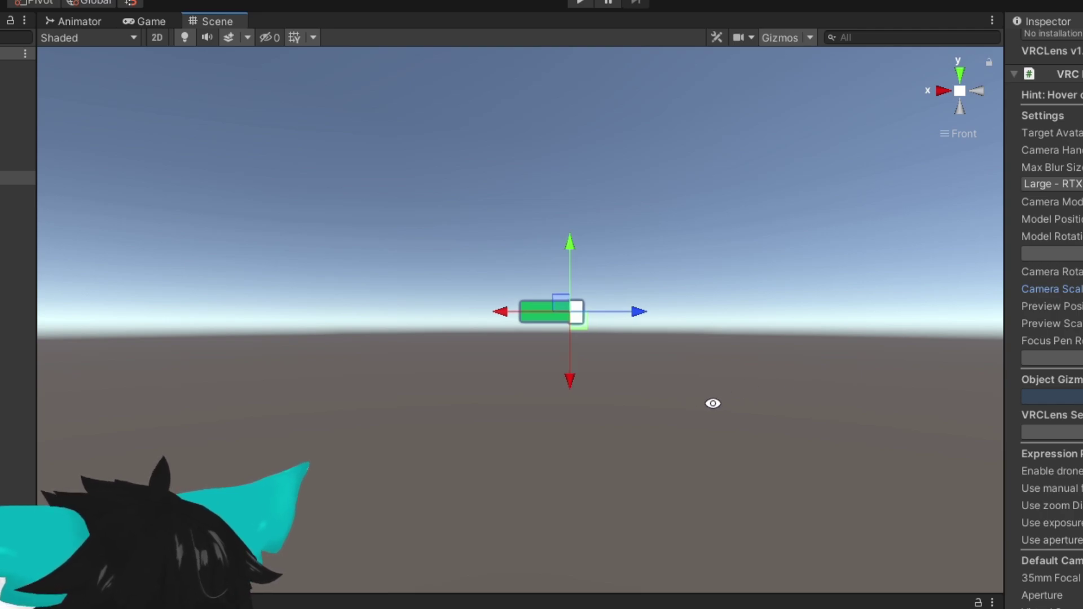
alt+drag(803, 381, 786, 319)
click(942, 90)
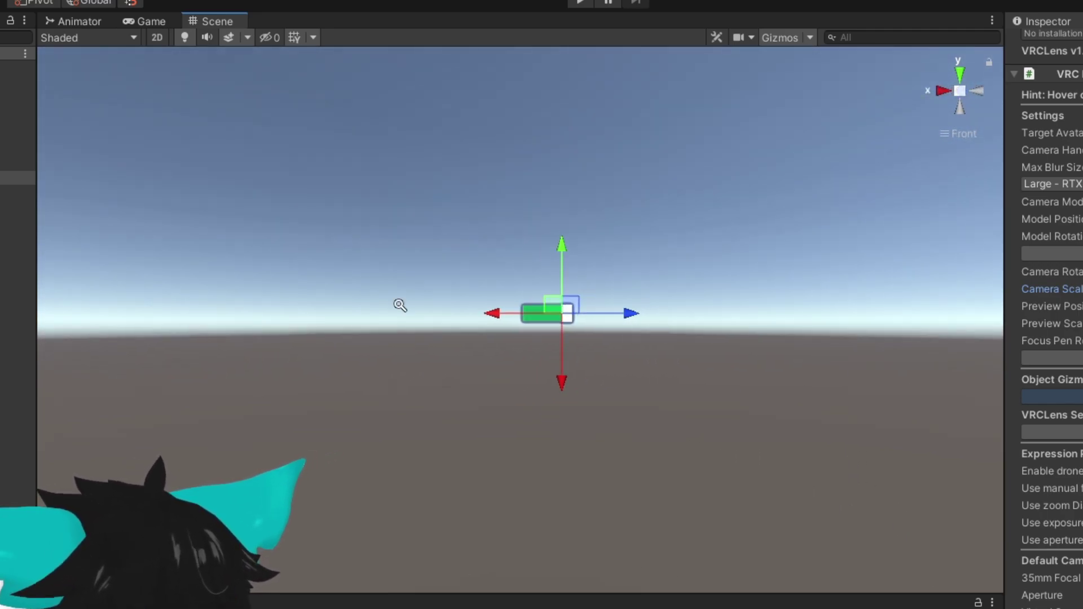
alt+drag(399, 305, 642, 109)
drag(445, 351, 384, 448)
middle_drag(384, 449, 425, 381)
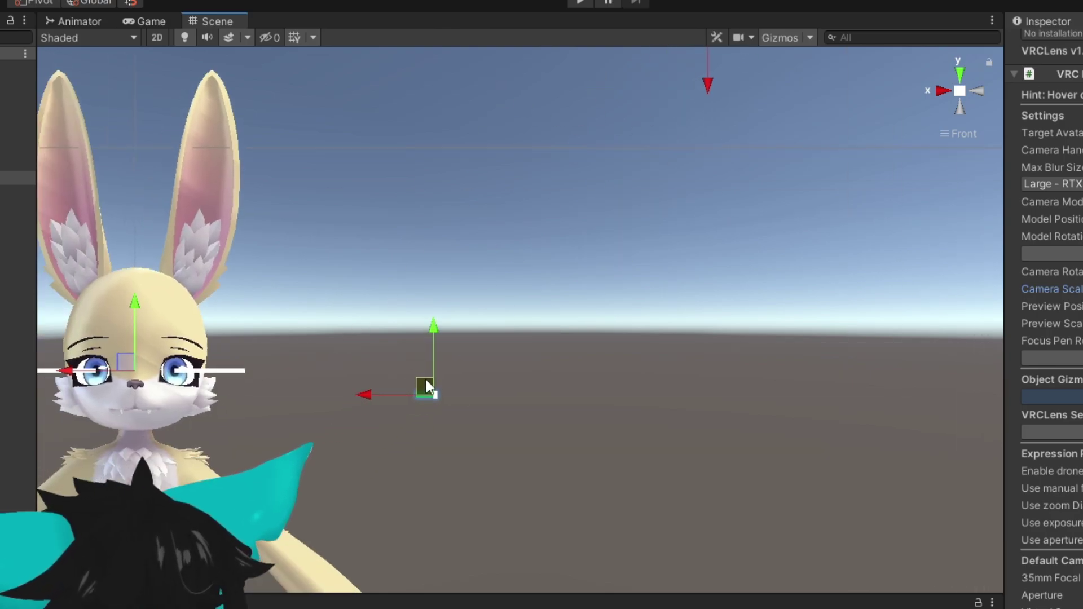
Try to move the untilted focus pen down to the fingertips of the avatar's left hand
middle_drag(524, 306, 515, 432)
drag(687, 133, 435, 472)
middle_drag(446, 441, 594, 152)
drag(586, 182, 540, 528)
middle_drag(536, 525, 523, 368)
alt+right_drag(352, 341, 592, 375)
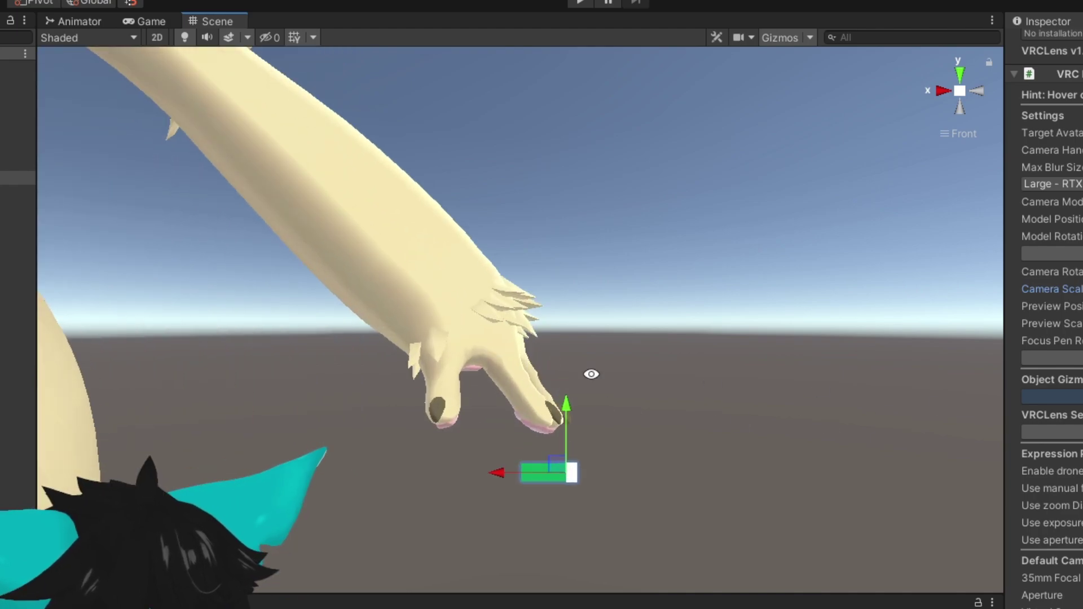
middle_drag(593, 374, 610, 233)
alt+right_drag(610, 233, 818, 341)
middle_drag(818, 341, 779, 360)
drag(586, 347, 612, 293)
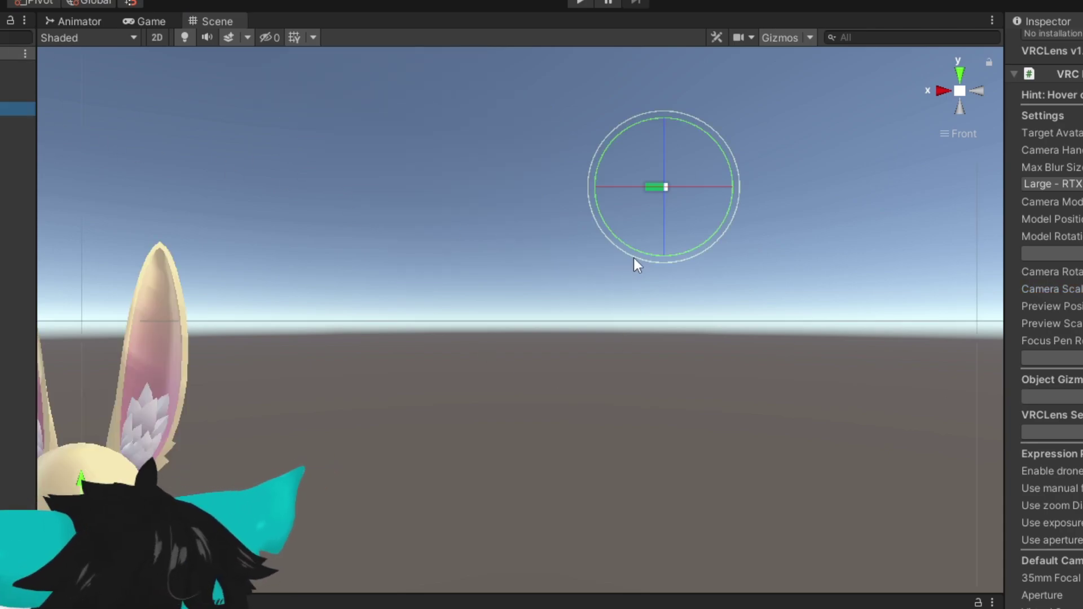
Tilt the focus pen to an X rotation of about 49.7 and move it down to the avatar's left hand
drag(625, 244, 501, 189)
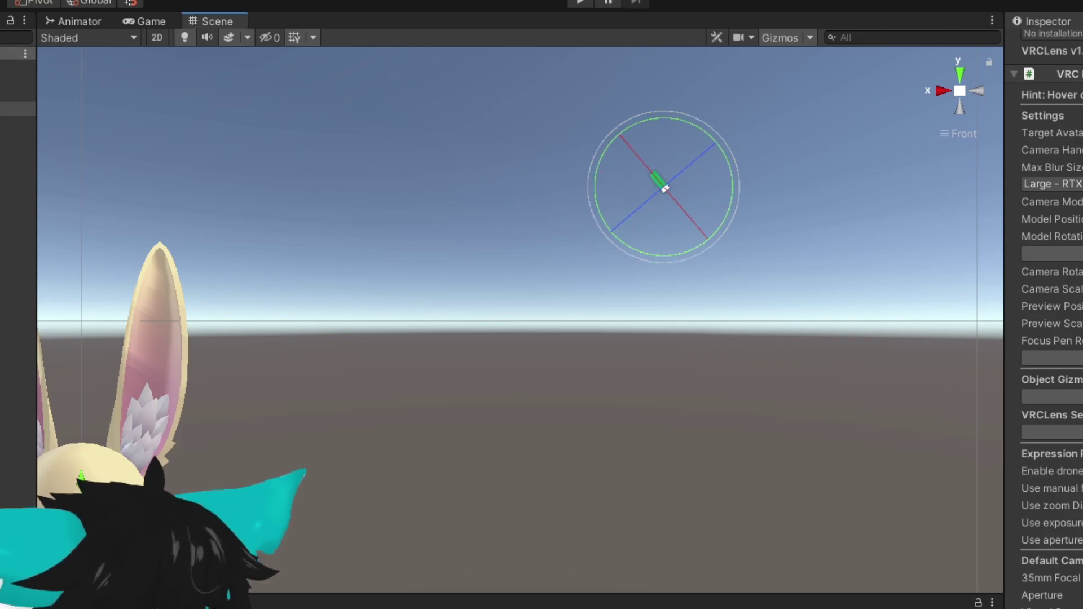
middle_drag(399, 257, 392, 174)
key(w)
drag(652, 113, 349, 504)
middle_drag(338, 452, 548, 92)
drag(560, 153, 175, 455)
scroll(395, 395, up, 6)
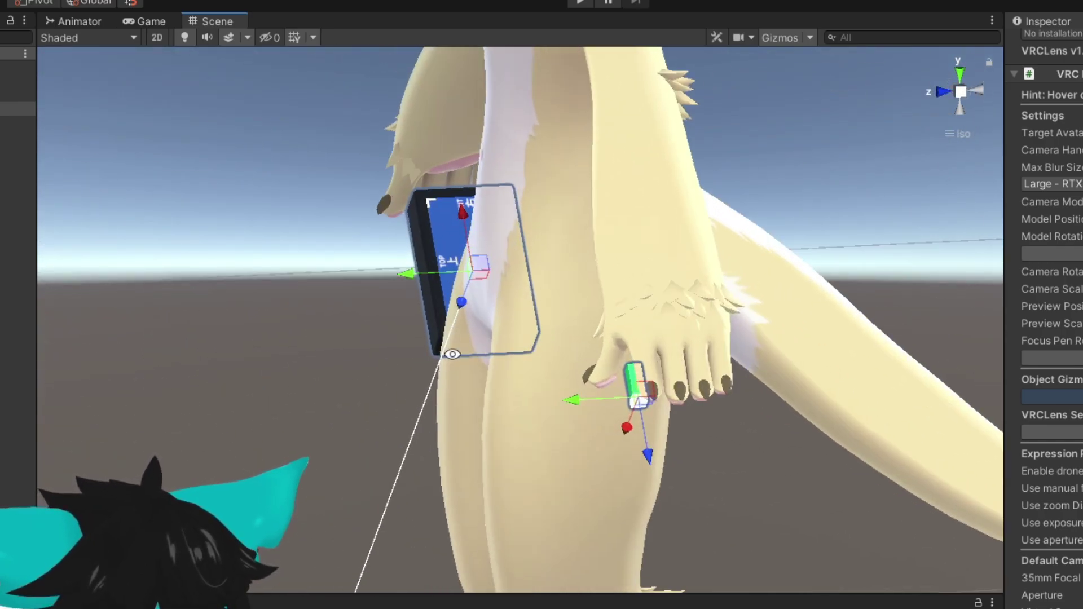
Line the tilted focus pen up with the tip of the left index finger, adjusting it from the side and front
middle_drag(604, 372, 486, 309)
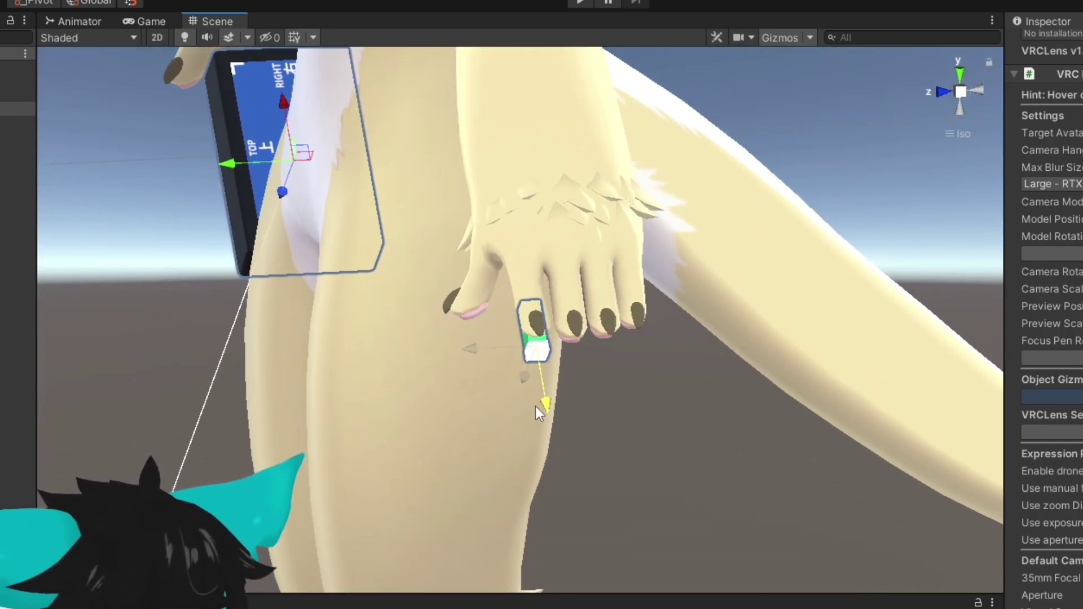
alt+drag(536, 407, 549, 378)
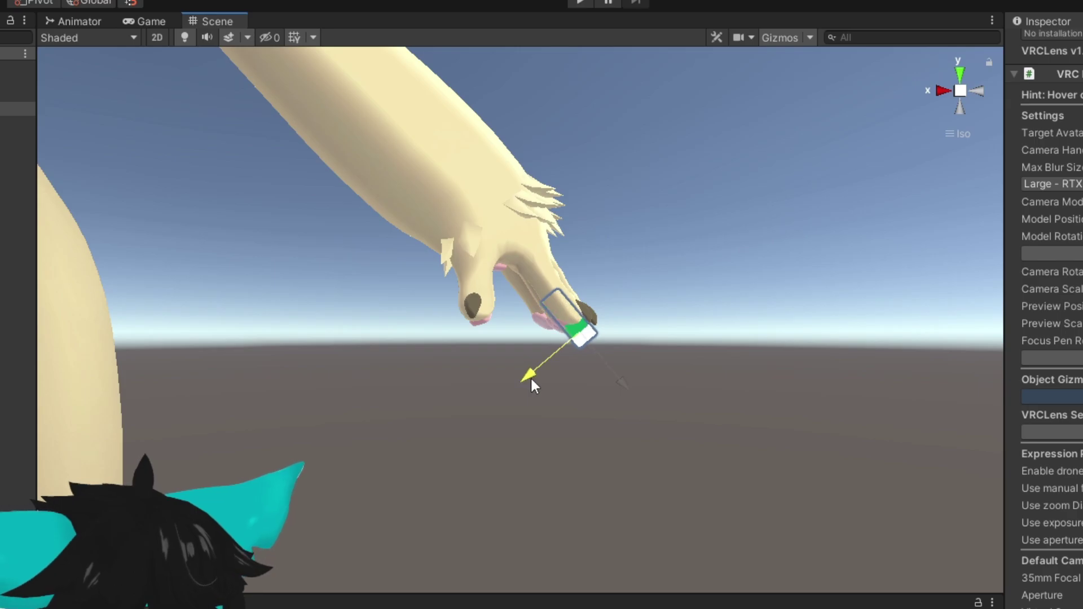
drag(625, 384, 633, 394)
alt+drag(632, 393, 343, 459)
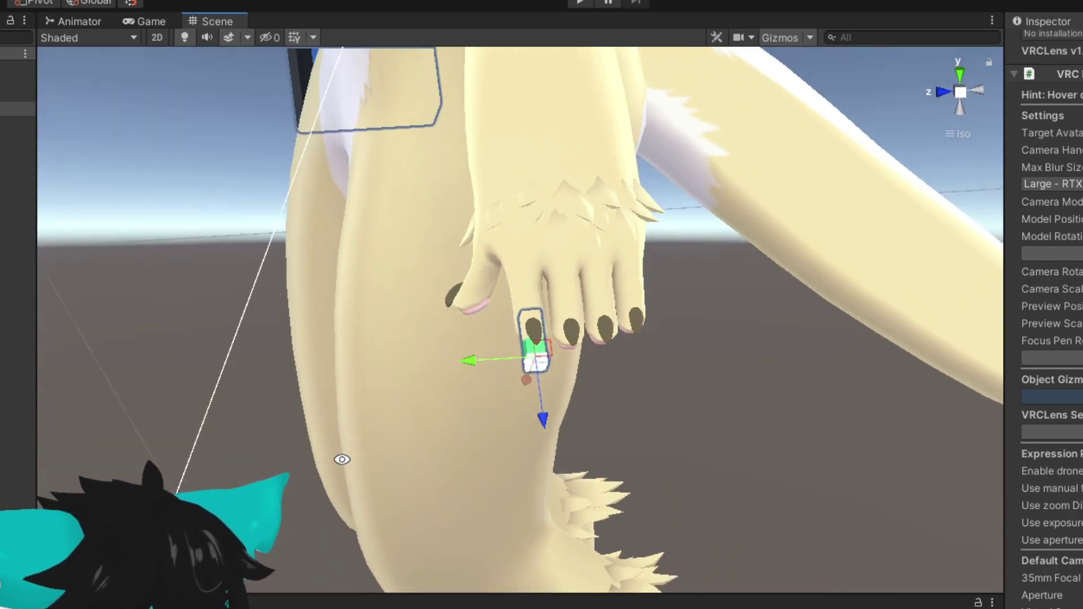
alt+right_drag(343, 460, 513, 394)
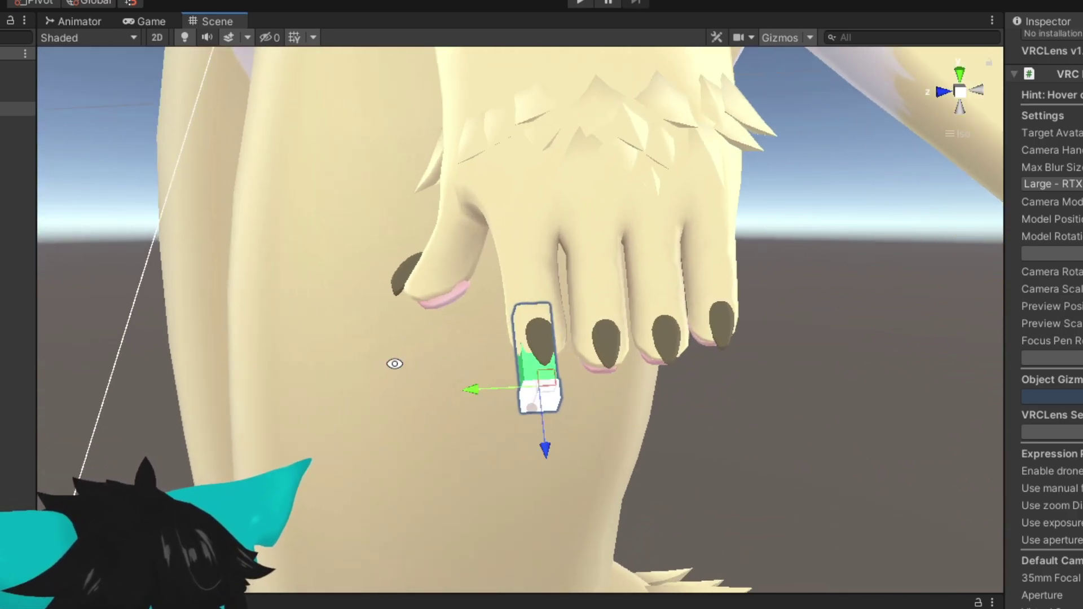
alt+drag(460, 365, 530, 328)
alt+drag(434, 259, 607, 283)
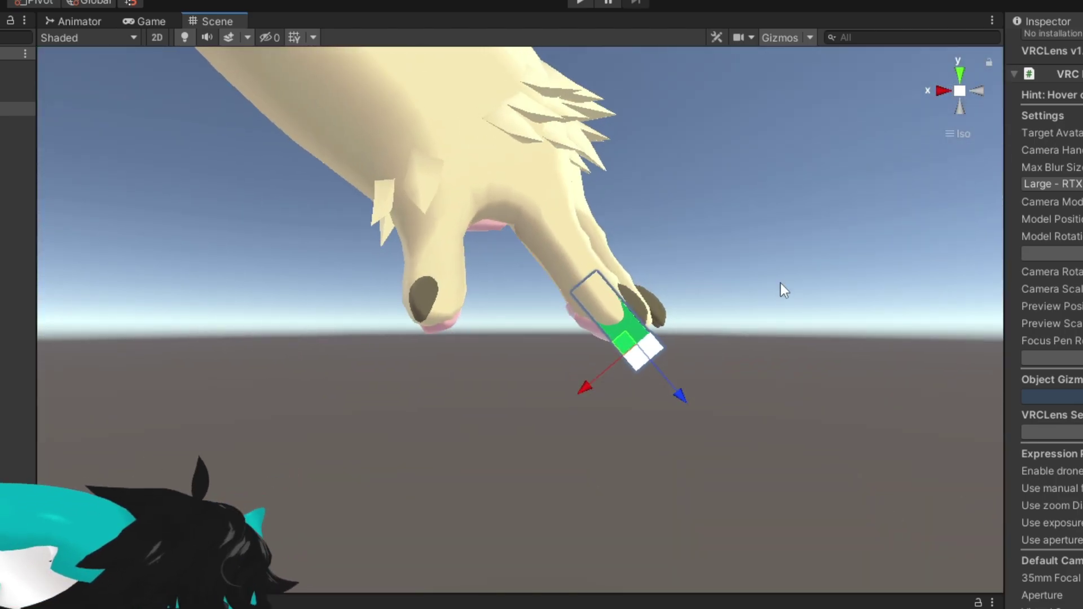
Check the camera and focus pen placement on the whole avatar, and collapse the VRCLens hierarchy
alt+right_drag(781, 283, 208, 241)
alt+middle_drag(207, 241, 339, 251)
alt+right_drag(457, 249, 340, 232)
alt+middle_drag(344, 232, 399, 228)
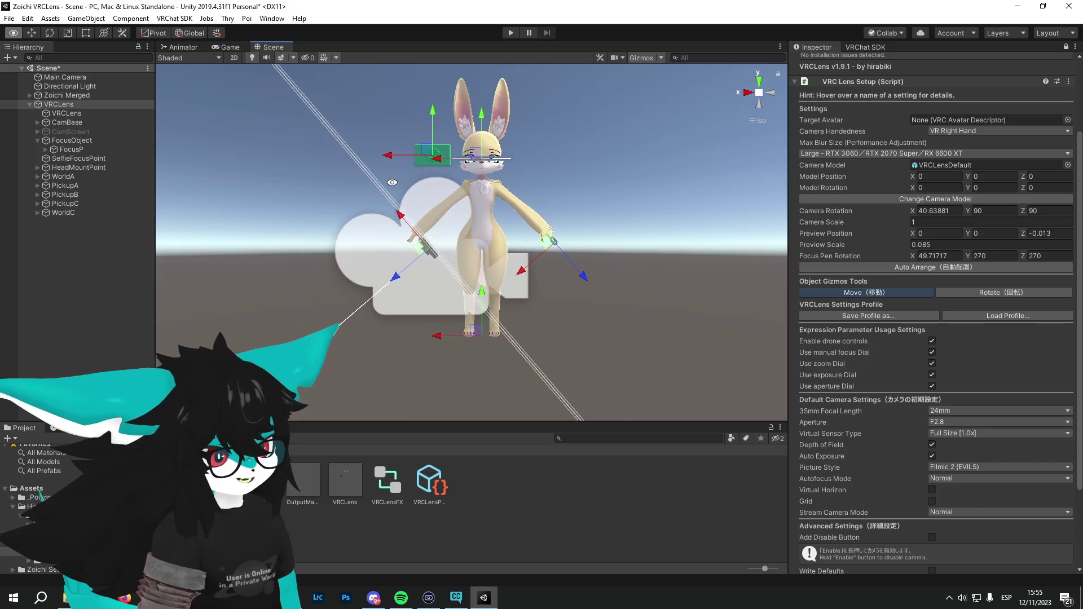
click(29, 105)
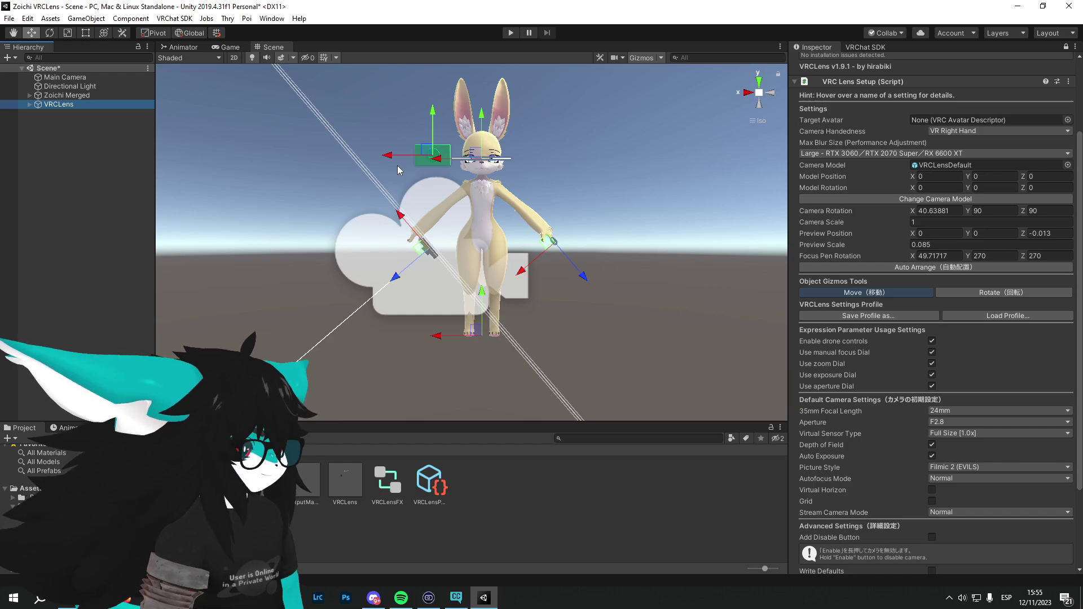
Look through the VRC Lens Setup settings from the target avatar to the advanced options
scroll(950, 282, down, 3)
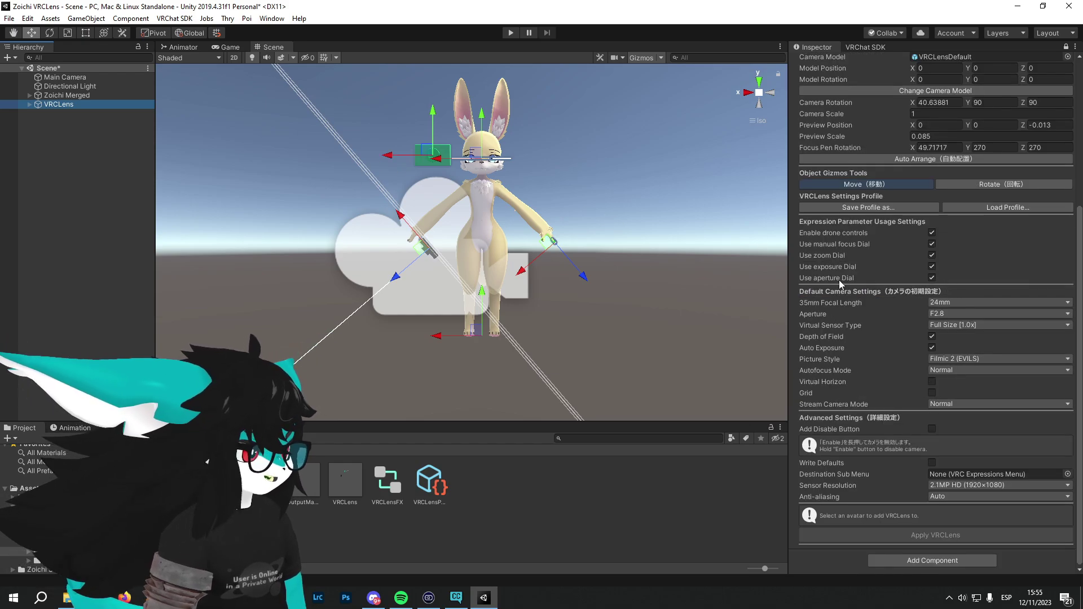
scroll(550, 195, up, 5)
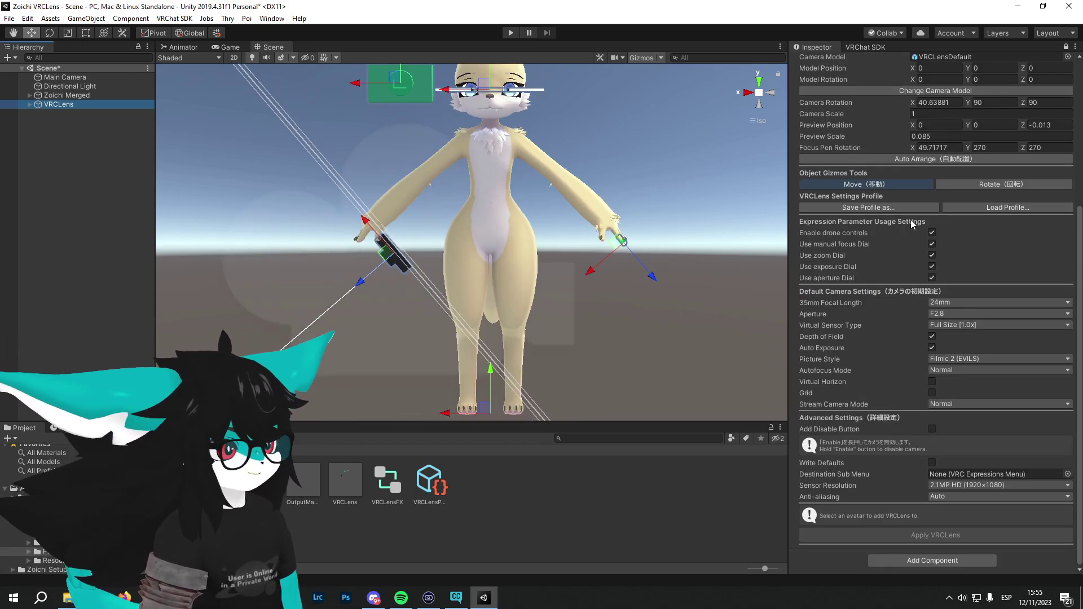
scroll(999, 333, up, 6)
scroll(999, 334, down, 6)
scroll(929, 255, up, 6)
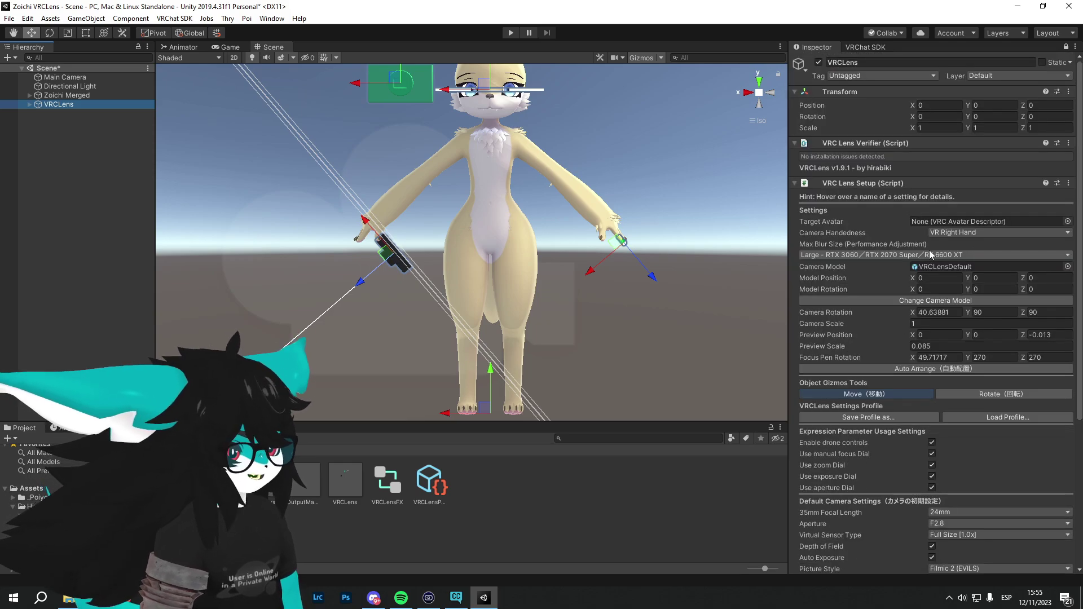
scroll(521, 257, up, 5)
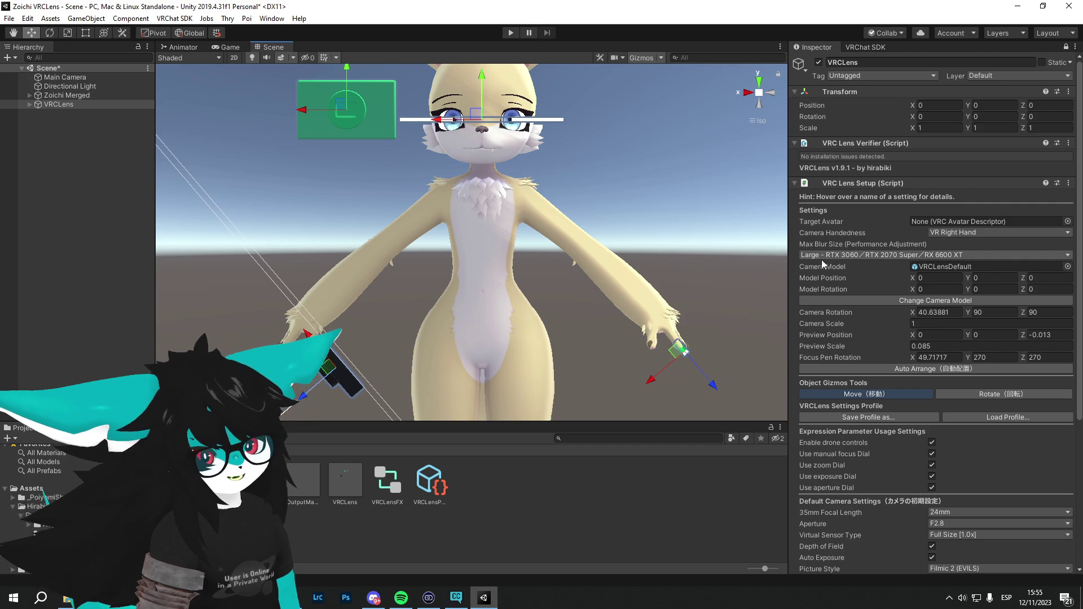
scroll(734, 237, up, 2)
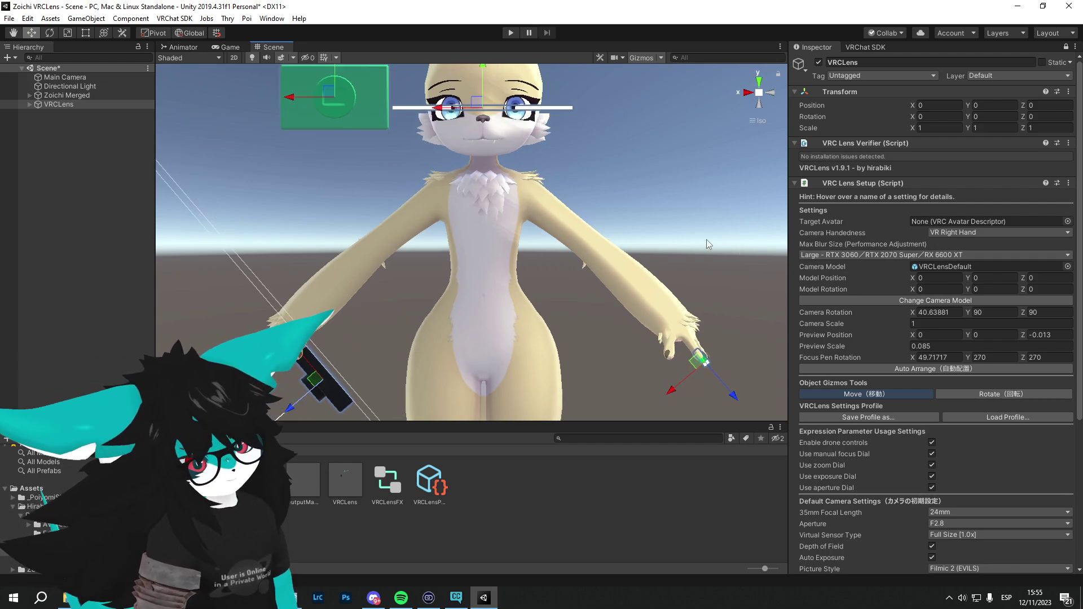
Assign the Zoichi Merged avatar as the Target Avatar in VRC Lens Setup
mouse_move(707, 239)
middle_down()
mouse_move(691, 224)
mouse_move(702, 236)
middle_up()
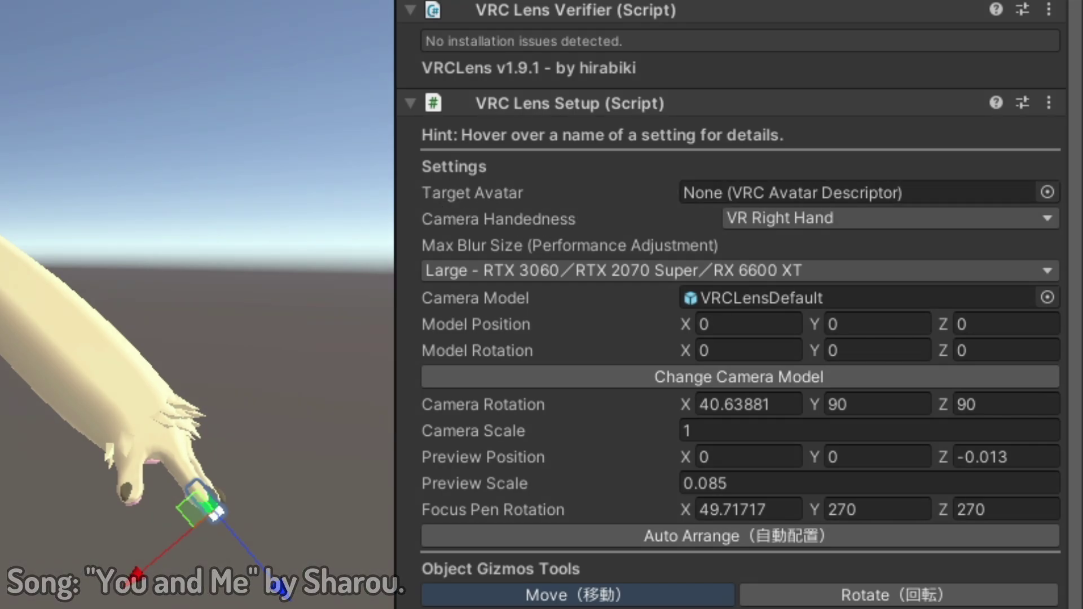
drag(614, 236, 824, 188)
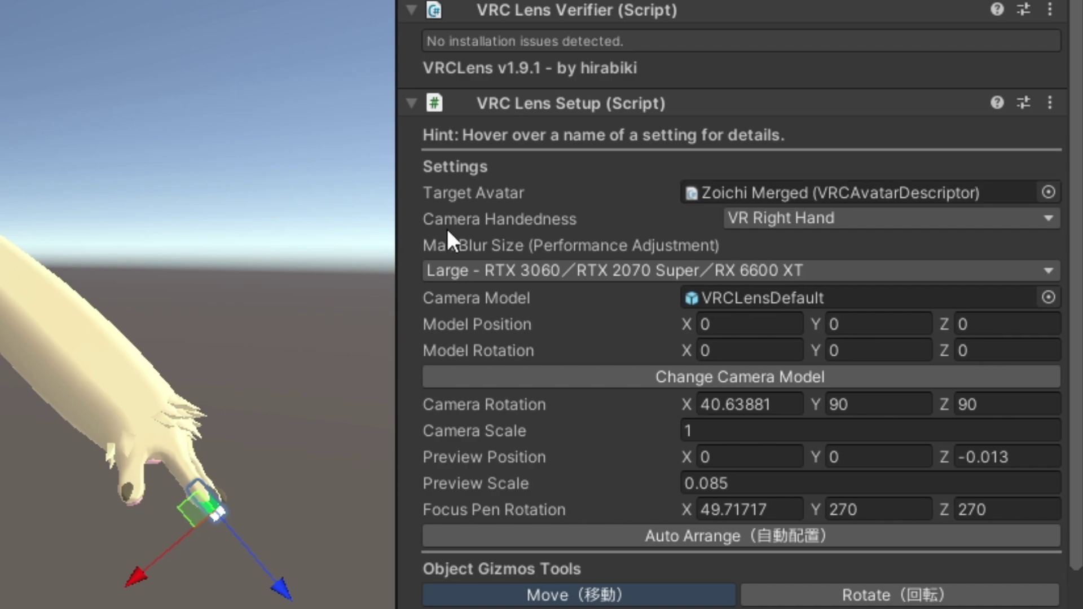
middle_drag(86, 241, 77, 171)
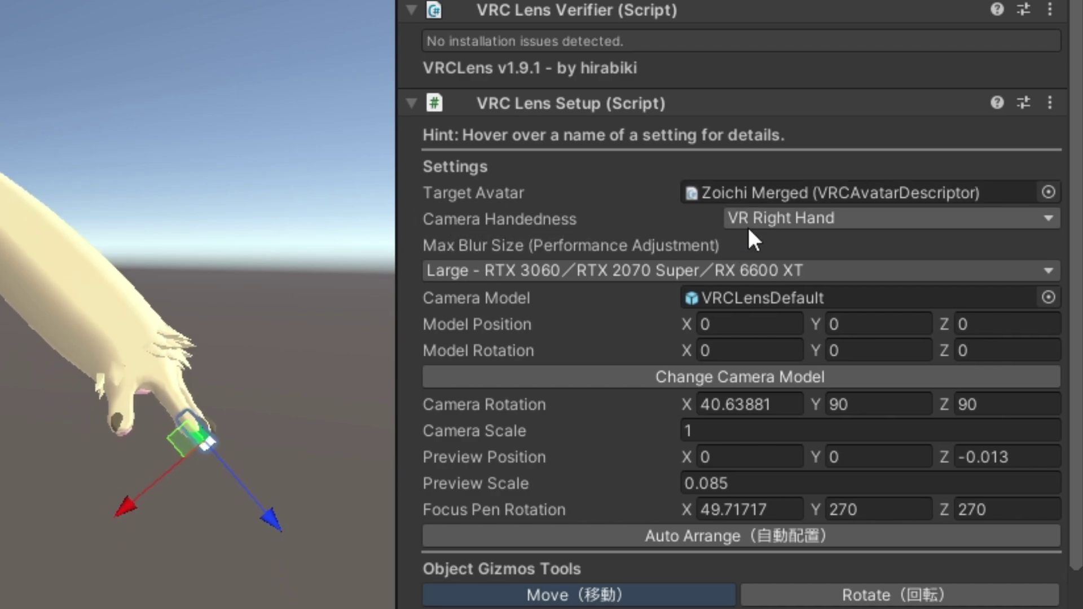
Try VR Left Hand for Camera Handedness and return it to VR Right Hand
click(760, 220)
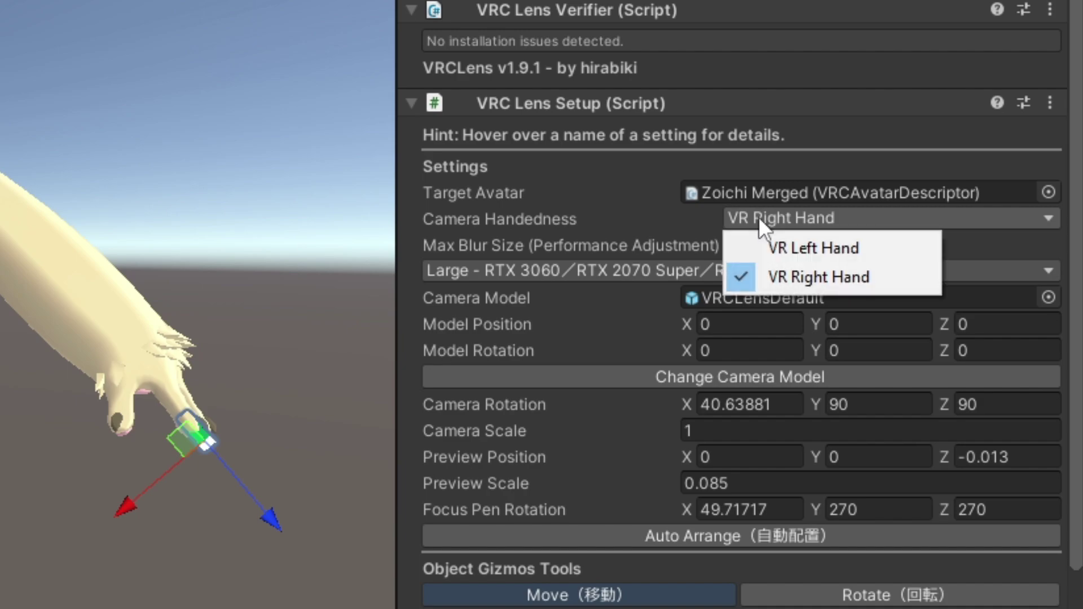
click(758, 216)
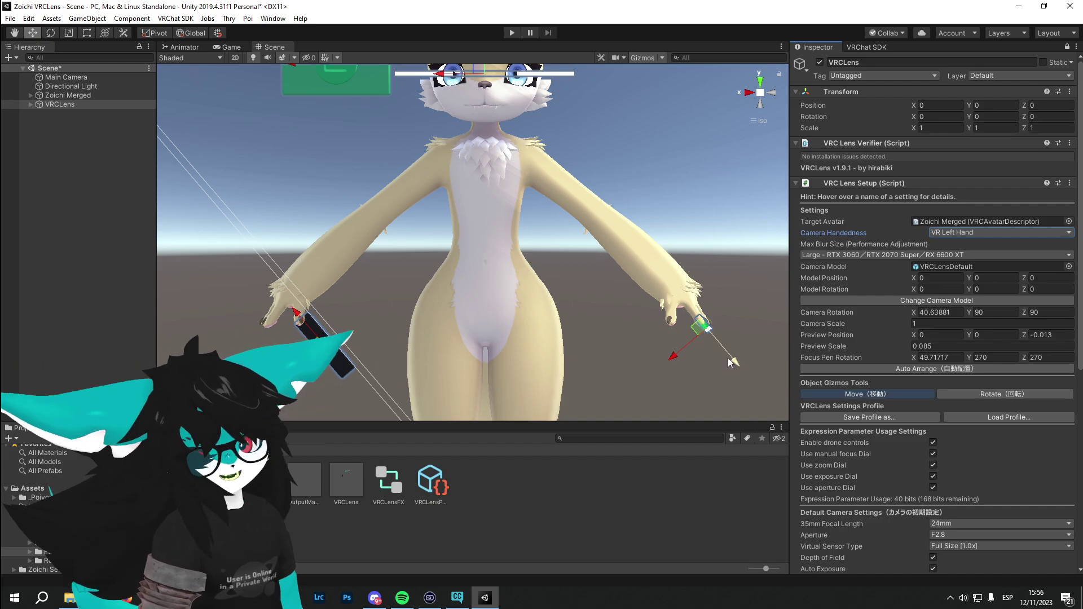
click(990, 232)
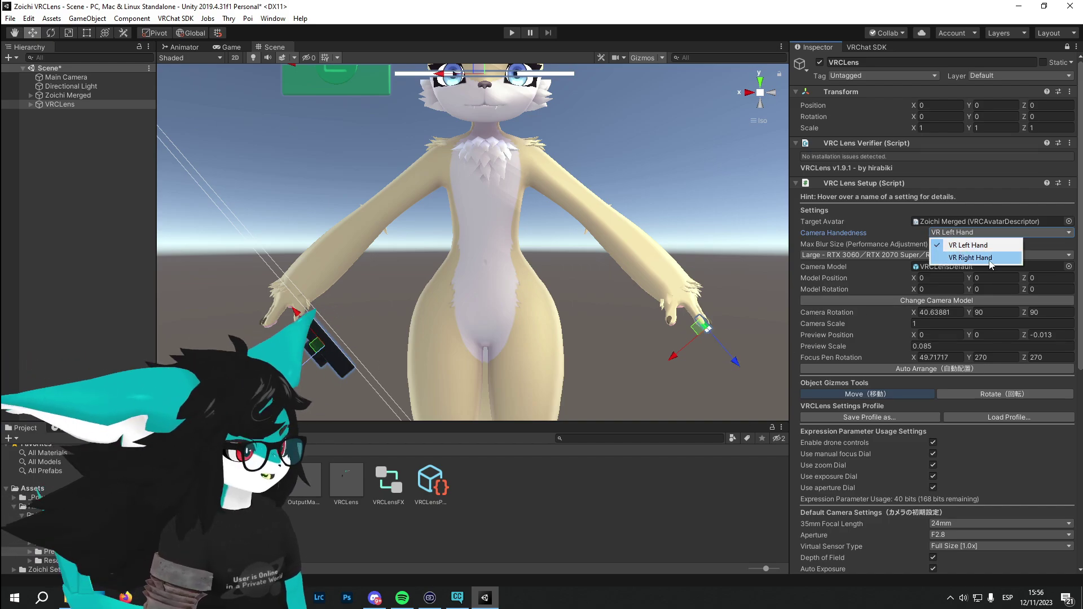
click(990, 258)
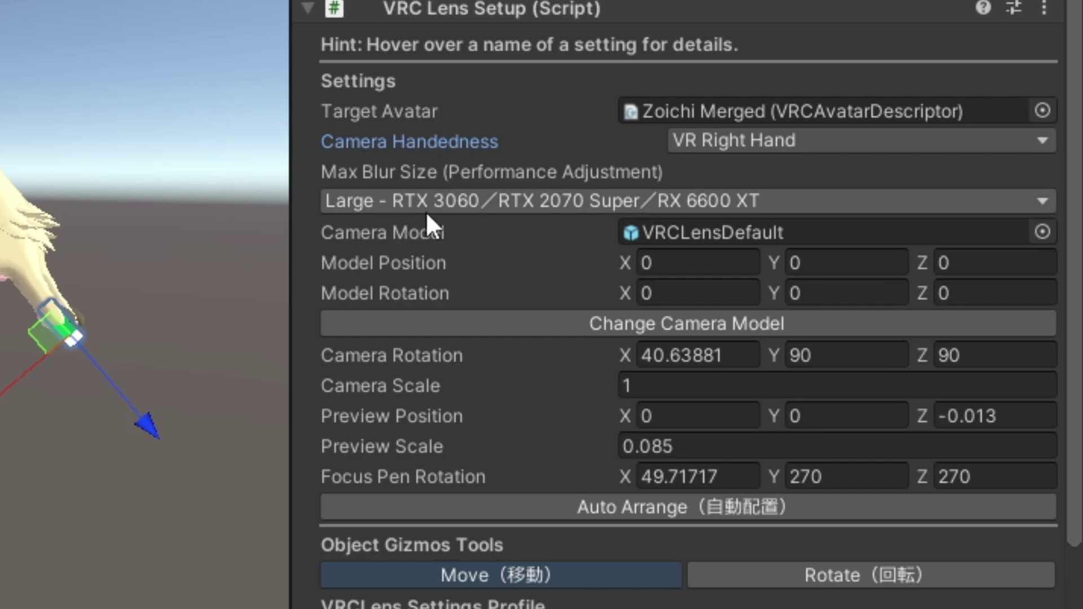
Set Max Blur Size to Small - GTX 1660 Super/GTX 1070/RX 5600 XT
click(465, 210)
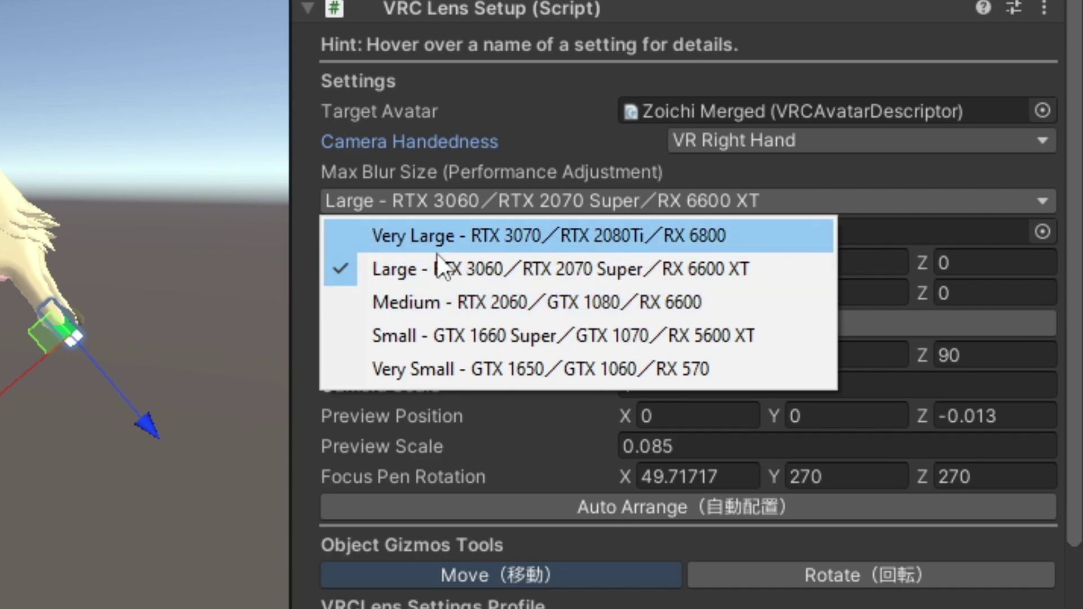
click(384, 331)
Try a Camera Rotation X of 82.8 and settle it at 40.44 for the handheld camera
scroll(508, 350, down, 5)
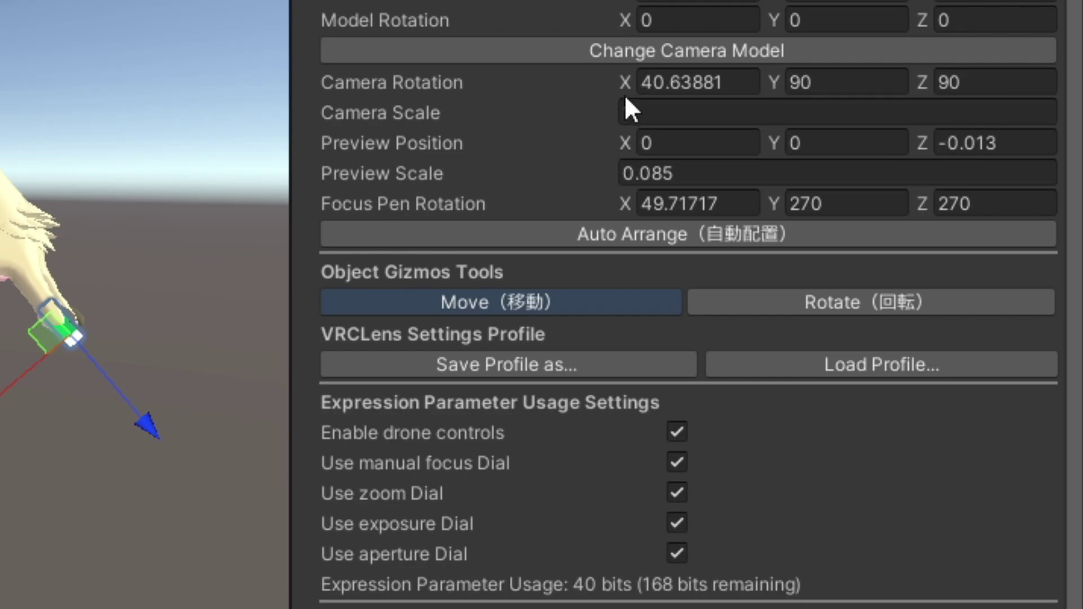
drag(624, 85, 1043, 131)
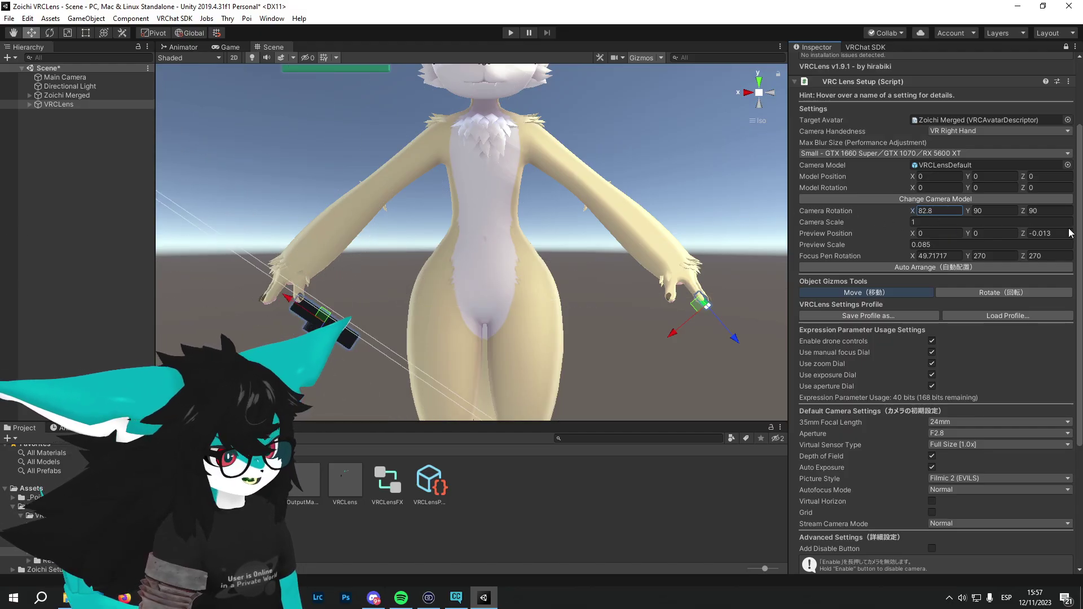
drag(1070, 232, 805, 275)
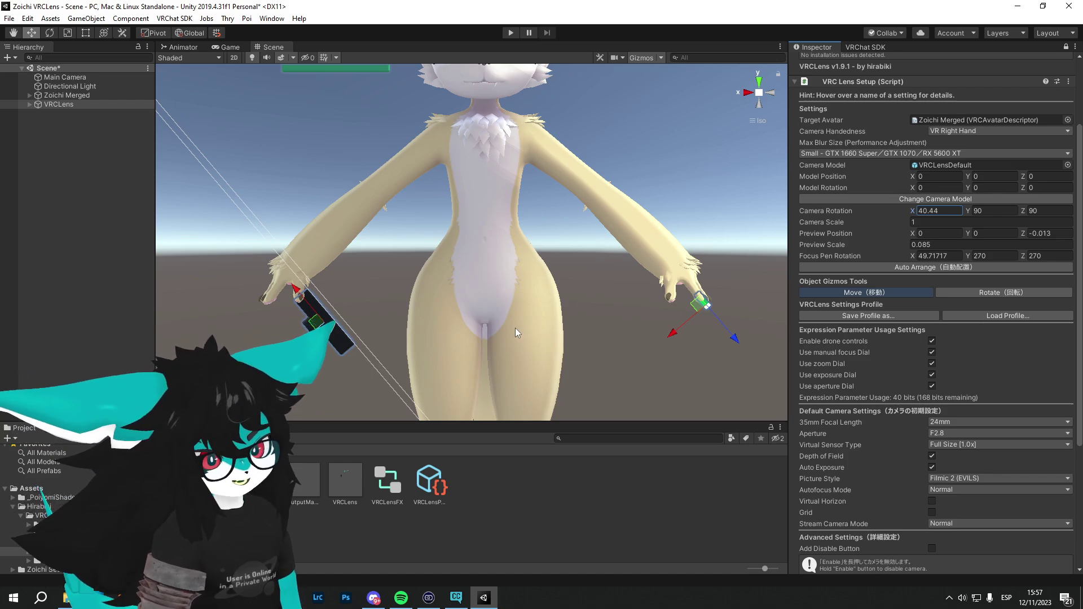
Examine the Expression Parameter Usage Settings and their descriptions, switching Enable drone controls off and on again
scroll(823, 271, down, 3)
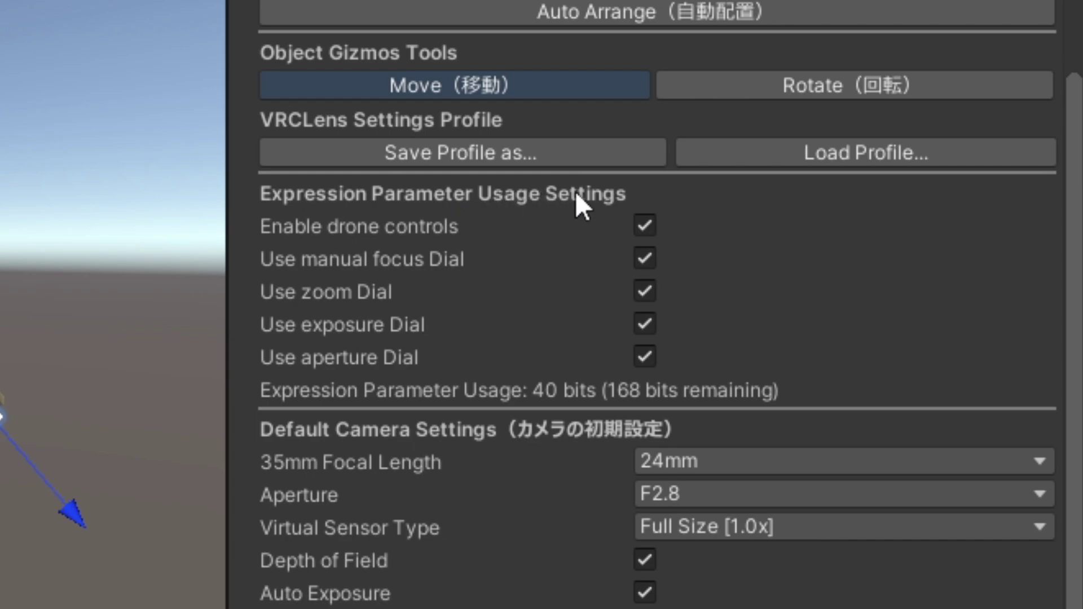
mouse_move(445, 229)
mouse_move(583, 324)
mouse_move(707, 400)
mouse_move(534, 392)
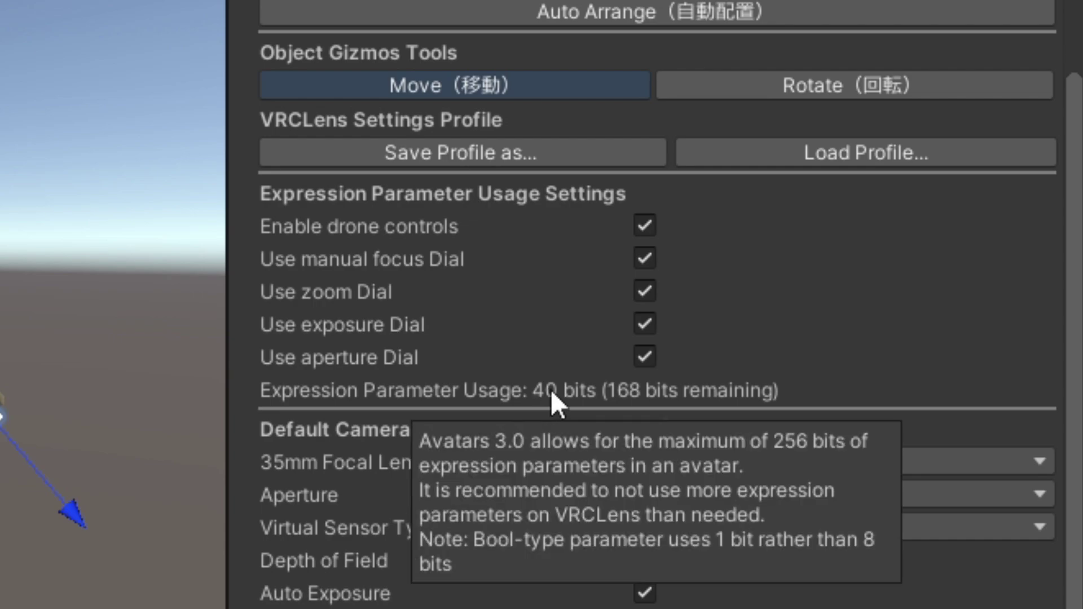
mouse_move(525, 326)
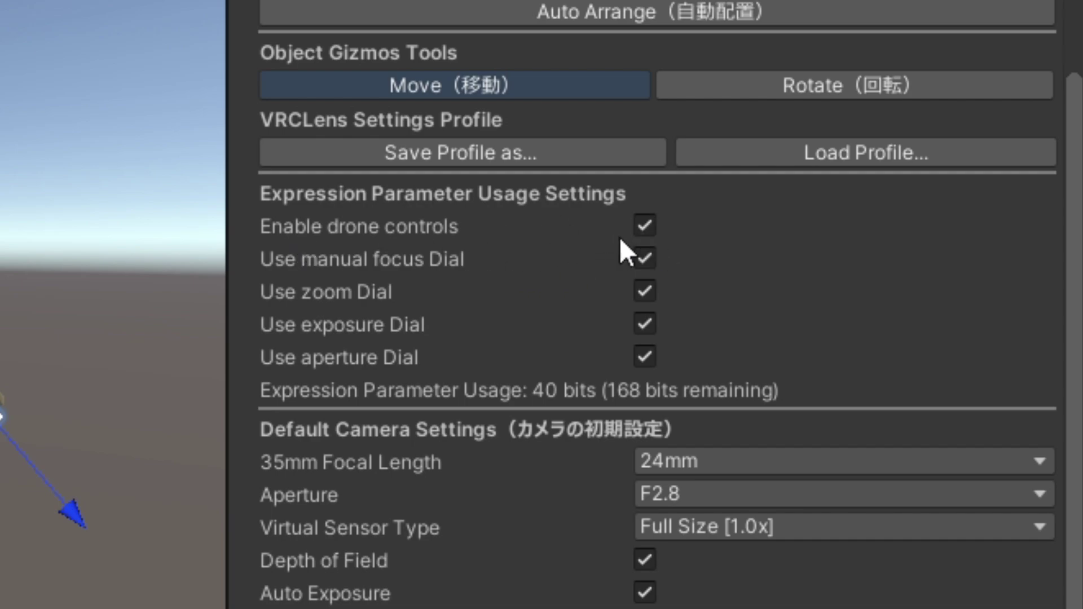
click(646, 224)
click(646, 223)
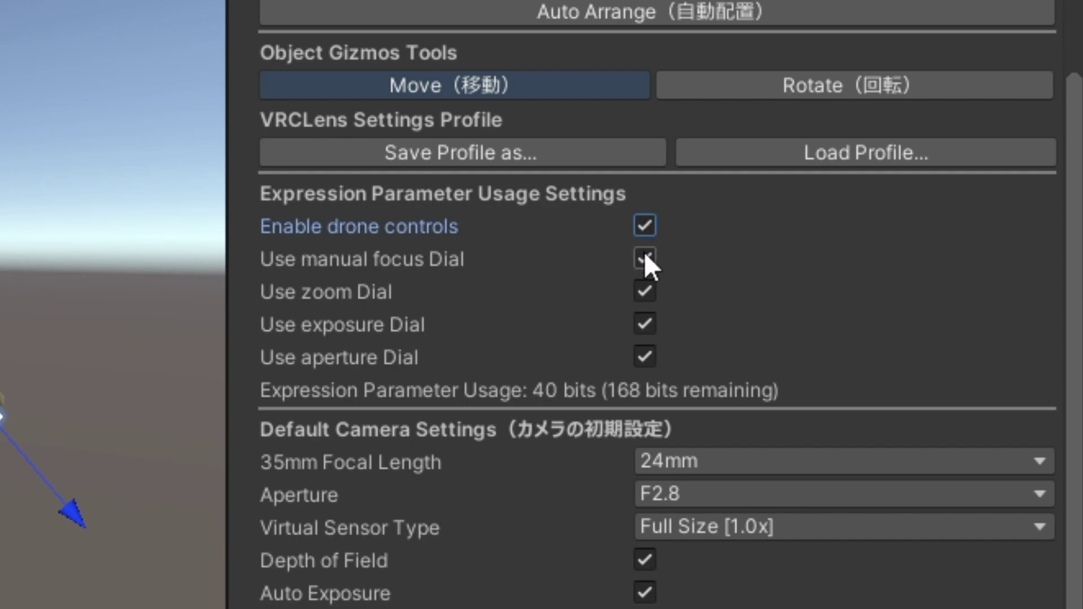
Try switching Enable drone controls off, then restore it so that all the expression parameter options are enabled
click(652, 286)
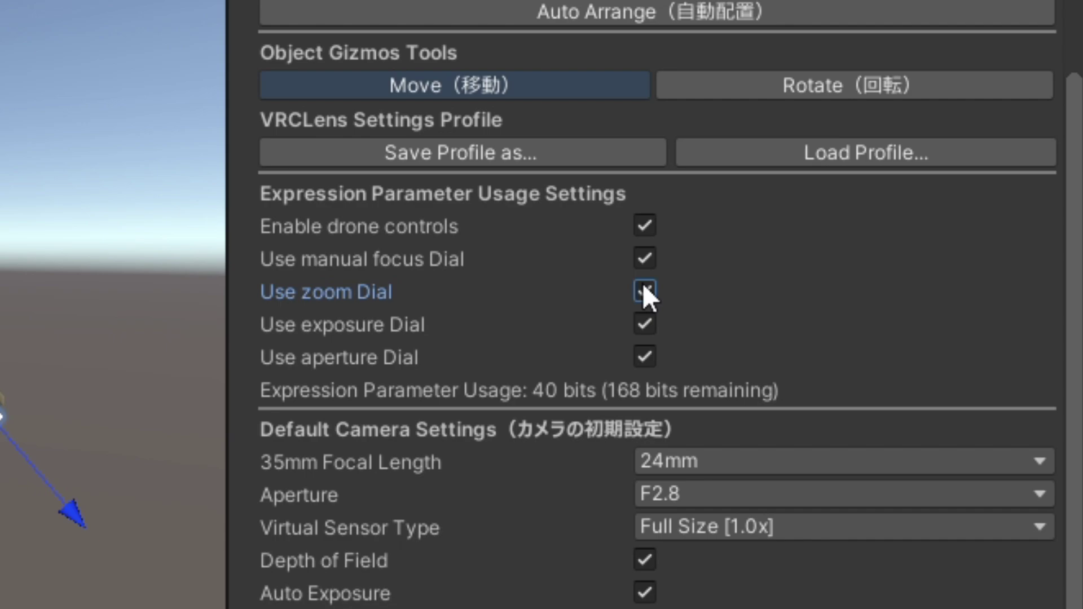
click(644, 224)
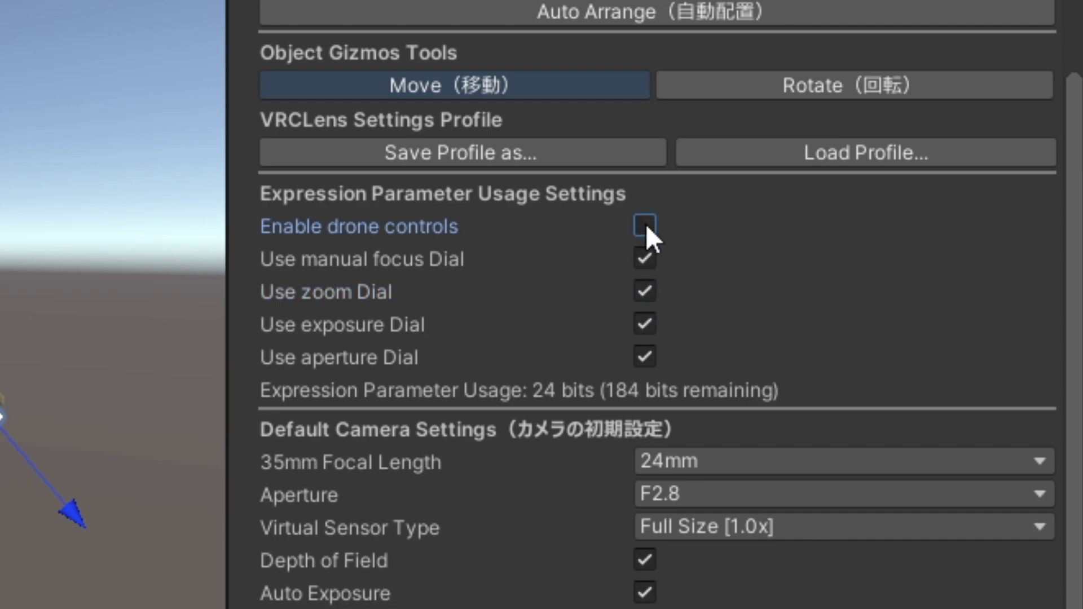
click(646, 226)
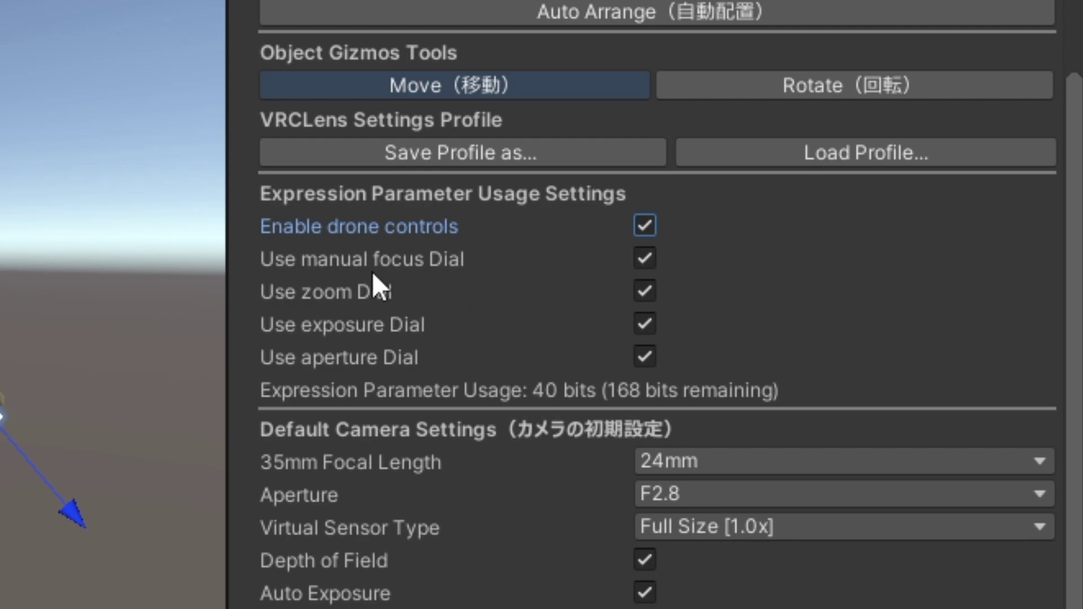
Set the default camera's 35mm Focal Length to 50mm and its Aperture to F2.0
scroll(469, 220, down, 5)
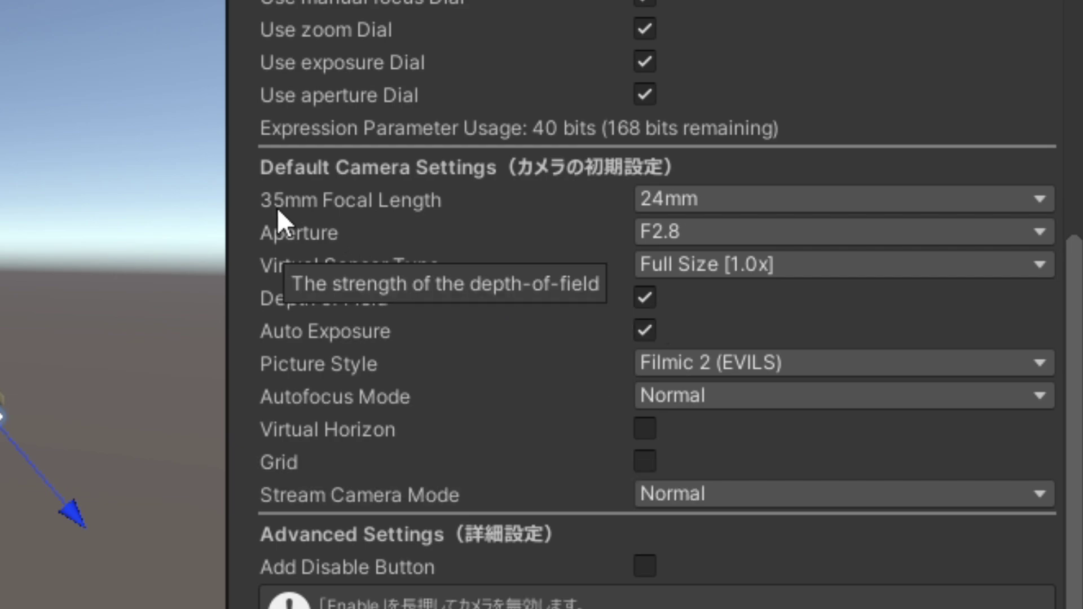
click(733, 200)
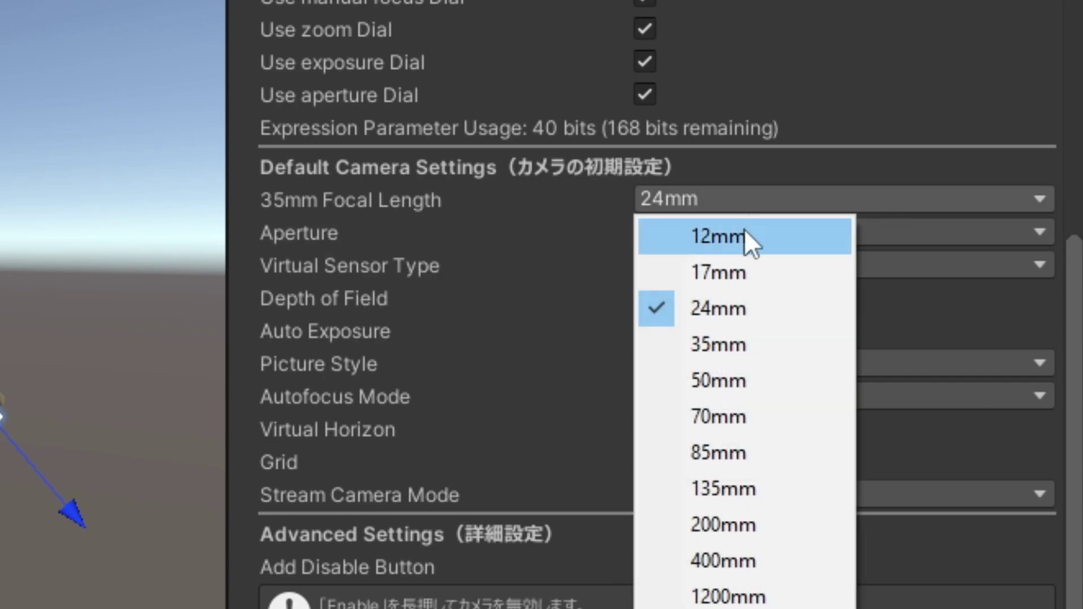
click(683, 379)
click(680, 235)
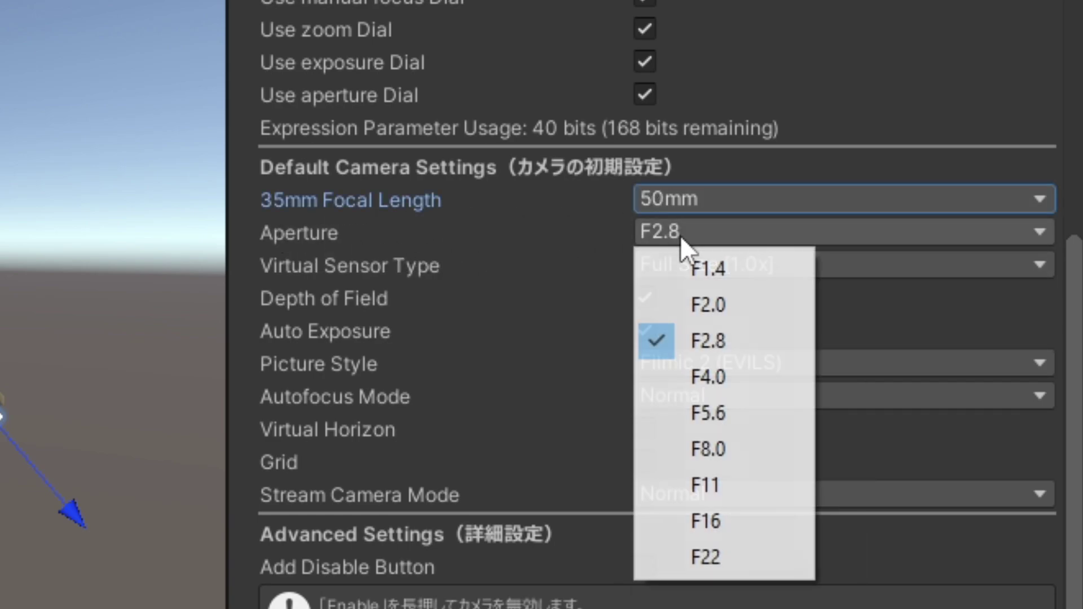
click(693, 306)
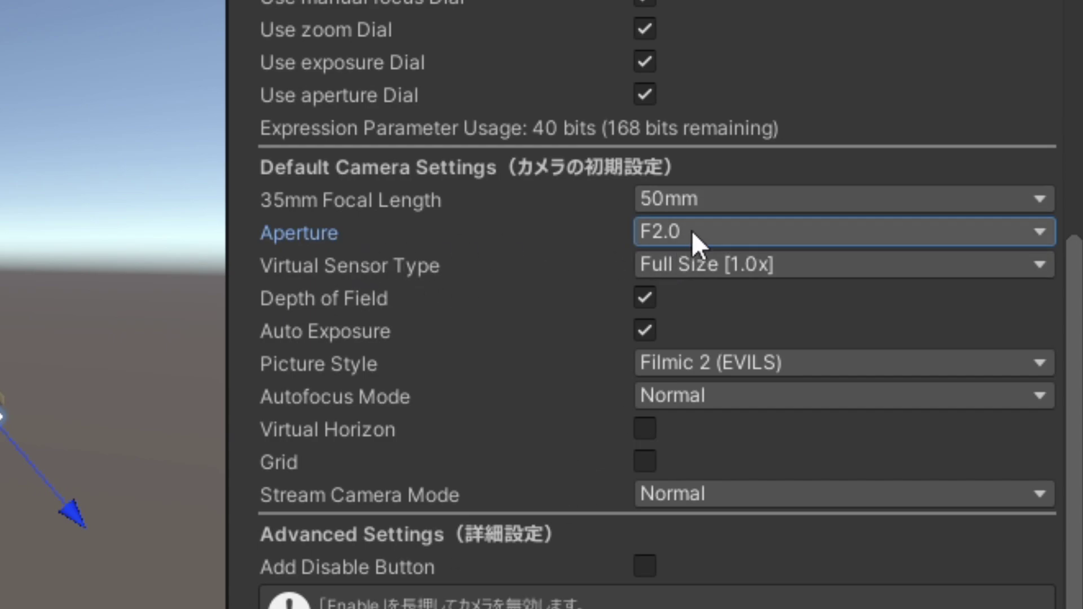
Review the Virtual Sensor Type choices, keeping Full Size [1.0x], and leave Depth of Field and Auto Exposure enabled
click(680, 270)
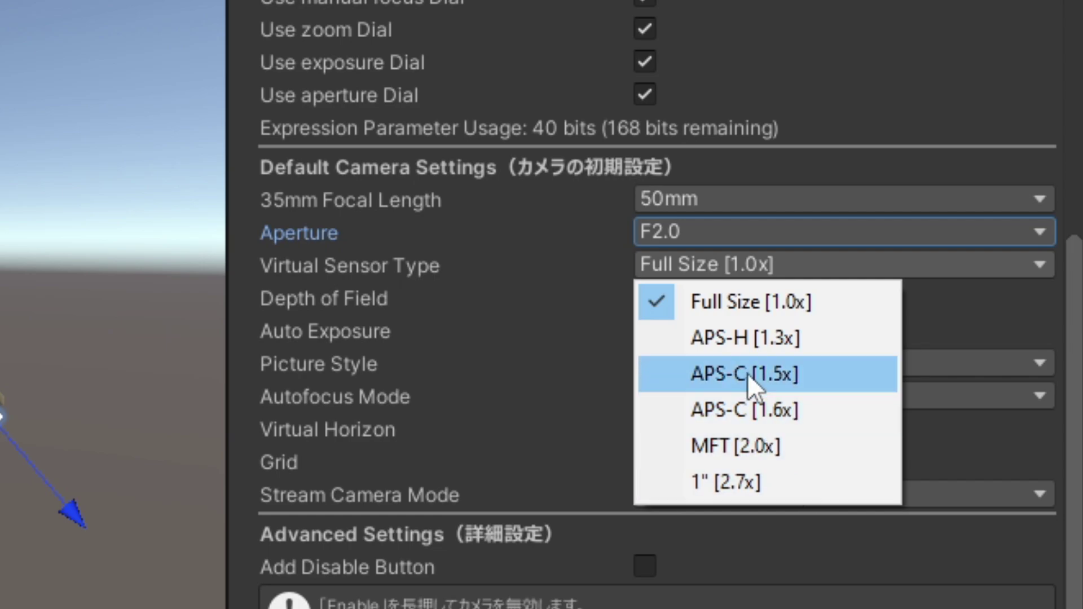
click(726, 314)
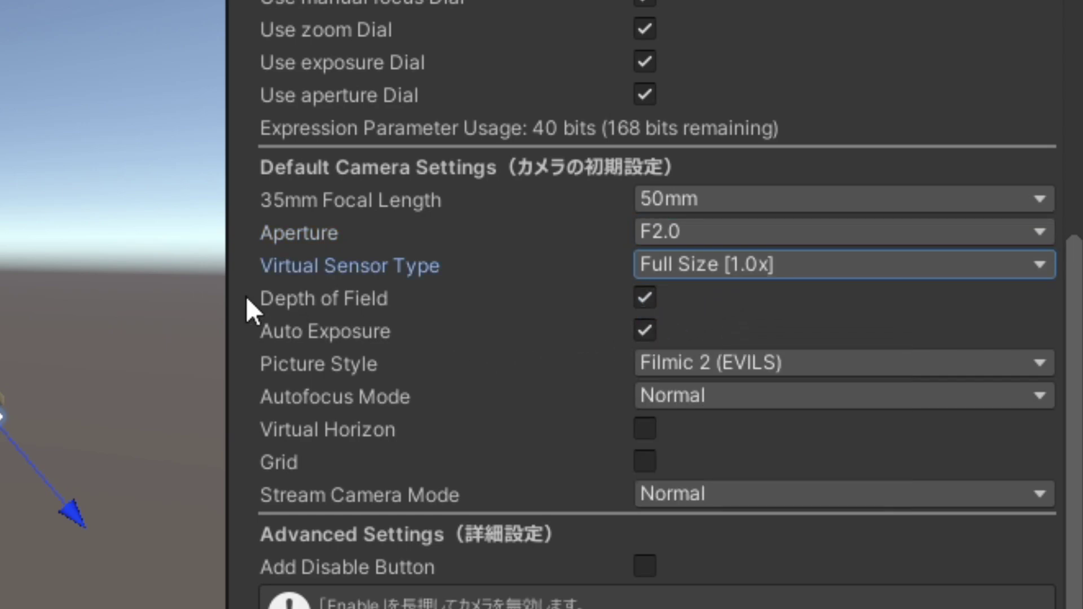
click(649, 300)
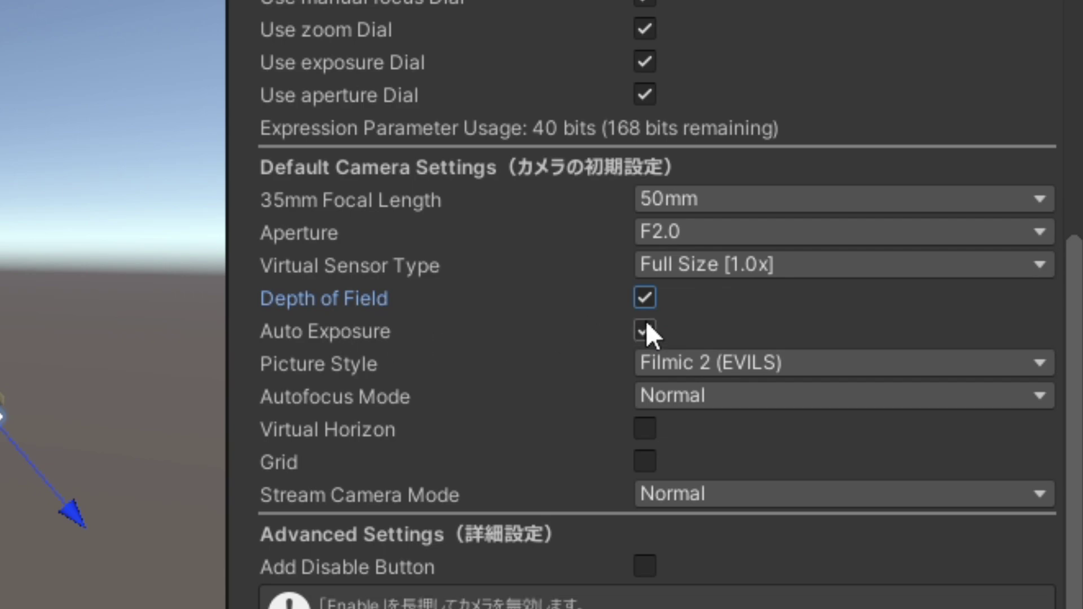
click(644, 330)
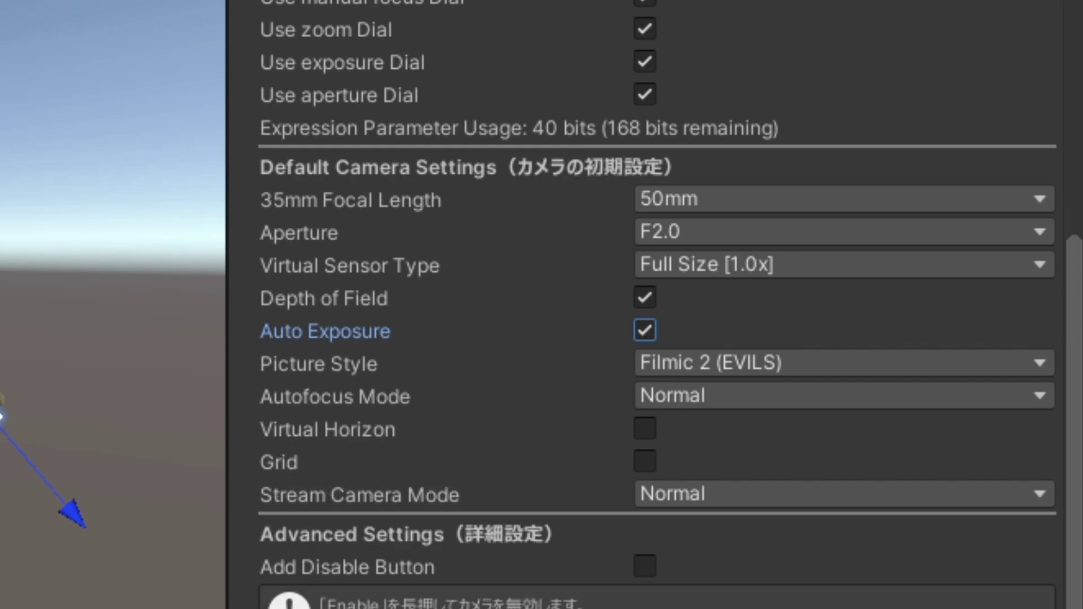
Set Picture Style to Off (RAW) and keep Autofocus Mode at Normal in the default camera settings
click(664, 370)
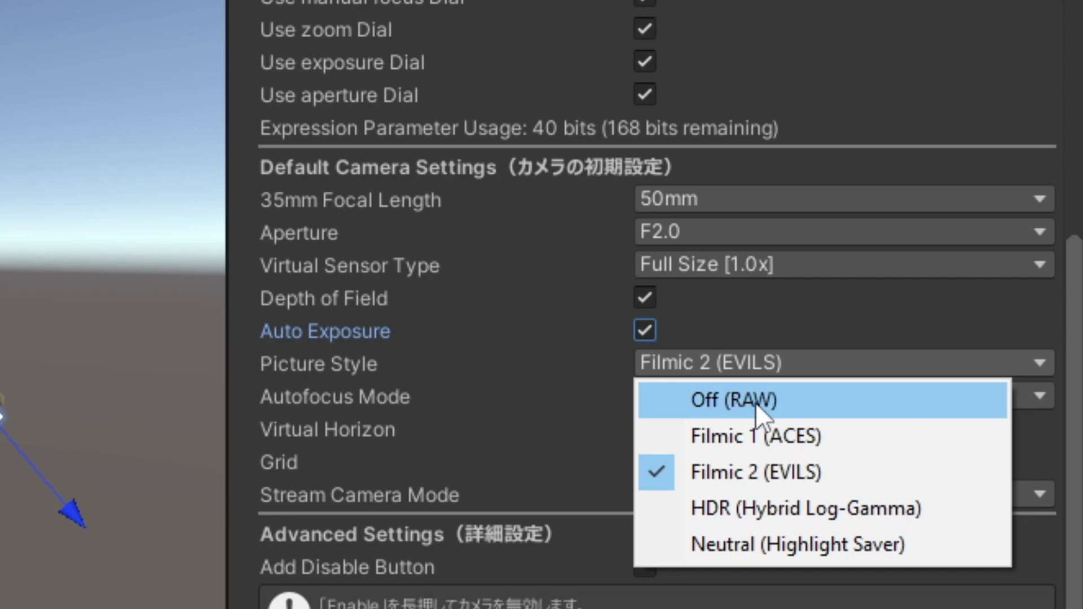
click(736, 402)
click(717, 367)
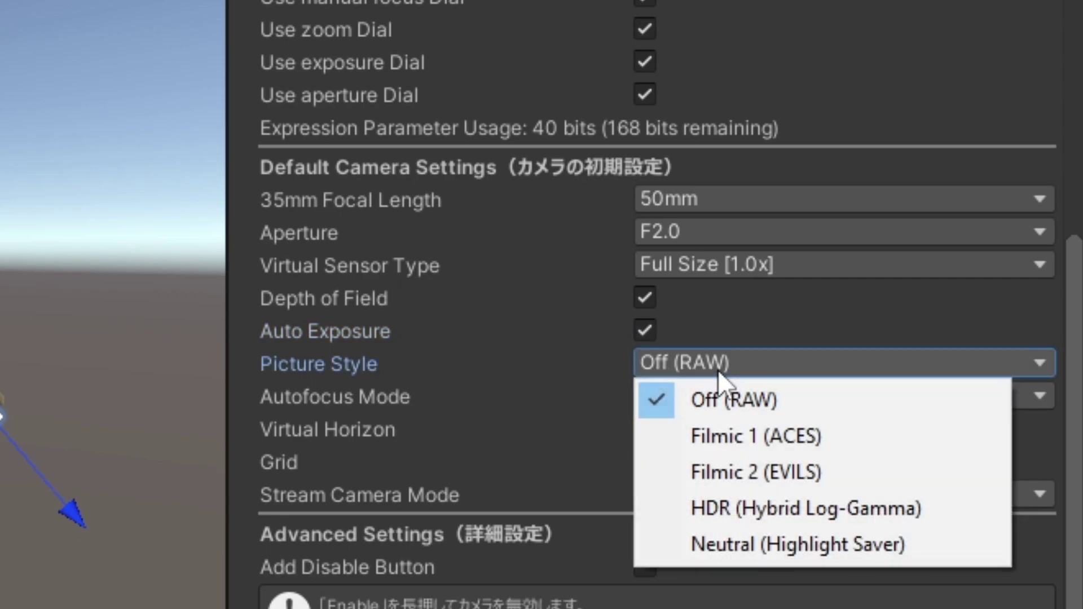
click(696, 362)
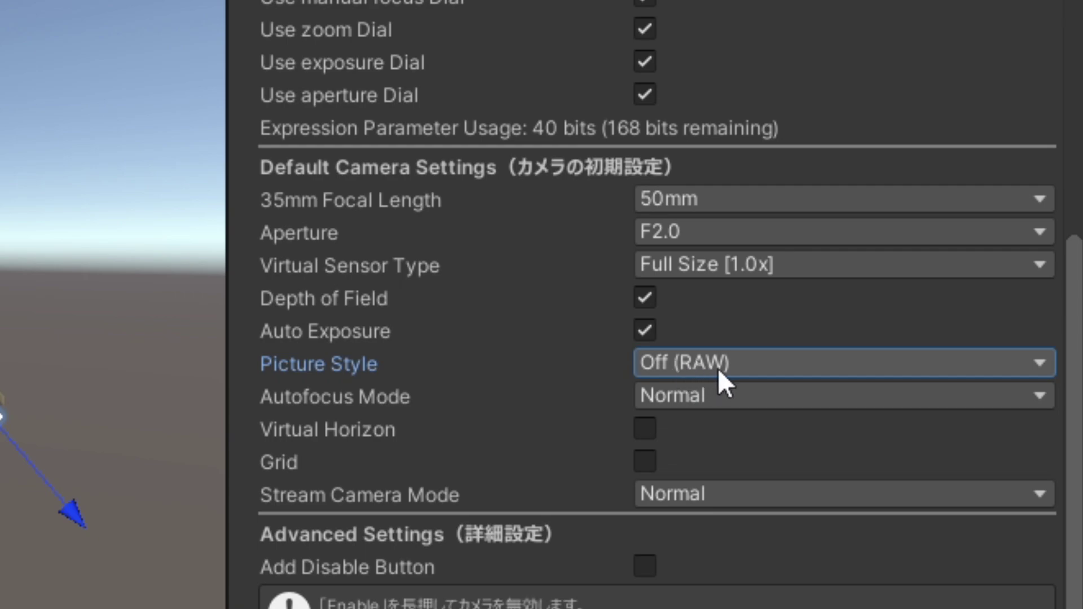
click(640, 396)
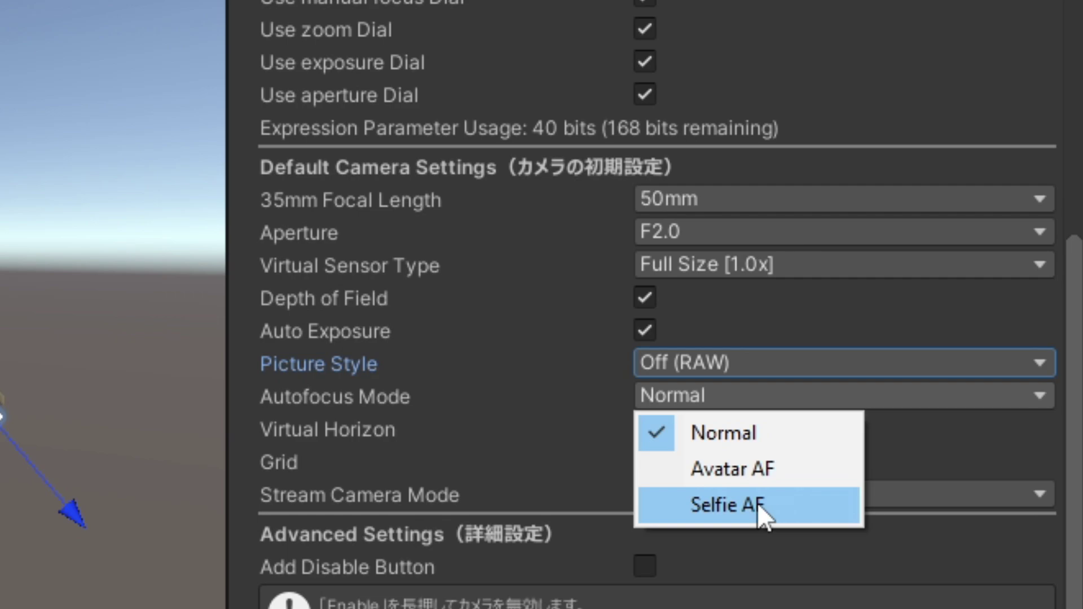
click(746, 444)
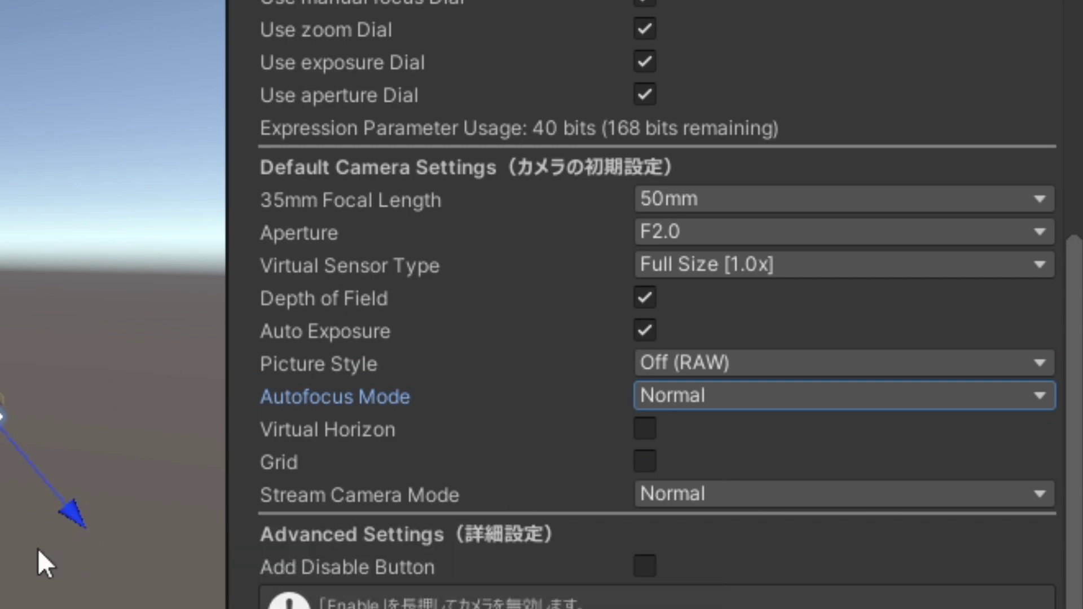
Enable Virtual Horizon and Grid, and keep Stream Camera Mode at Normal
click(645, 431)
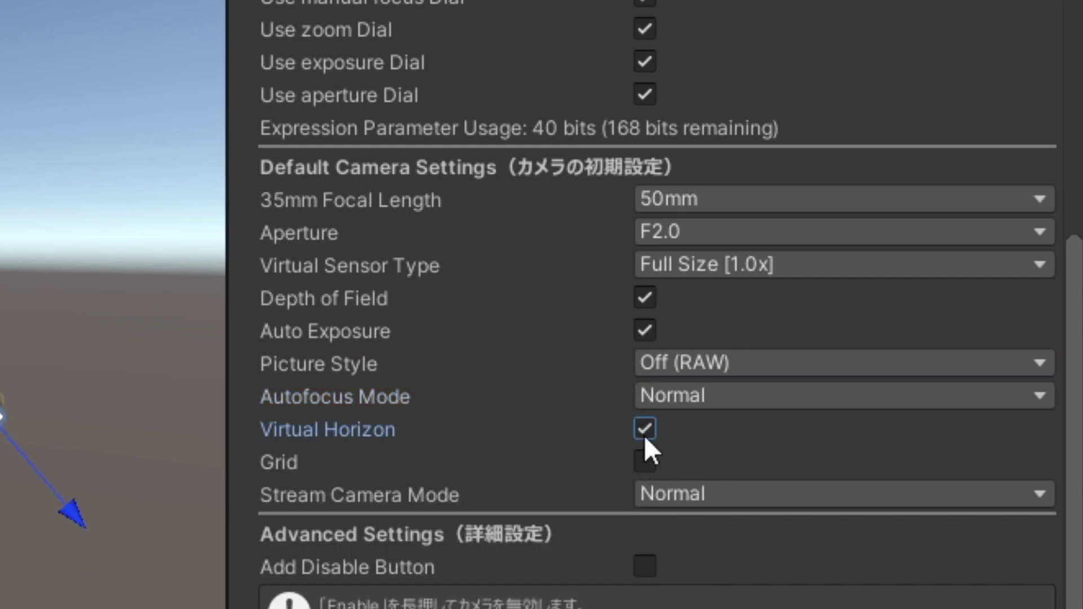
click(647, 462)
click(694, 495)
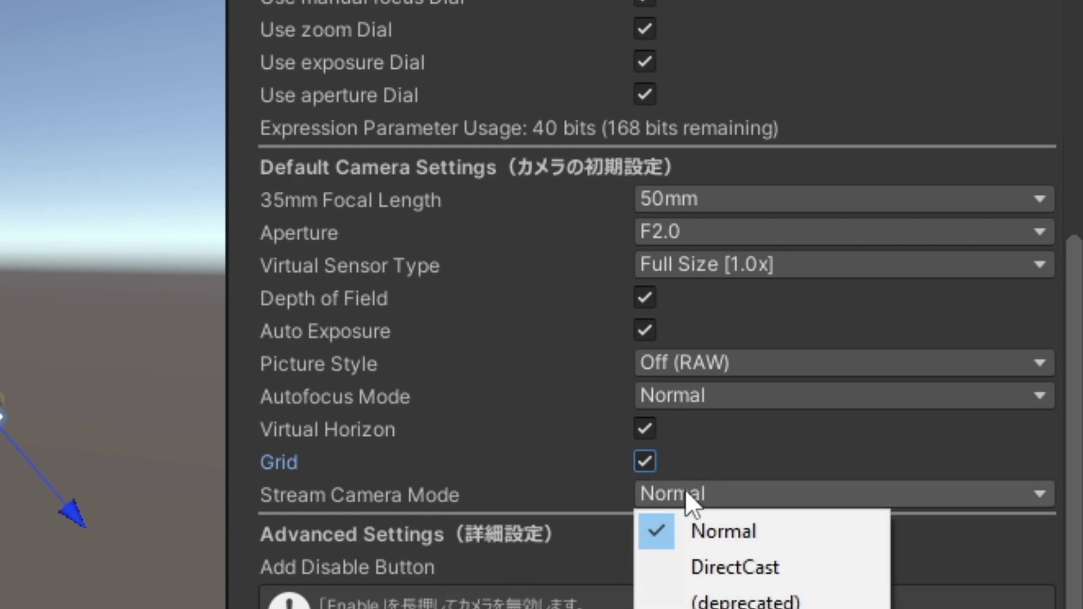
click(718, 534)
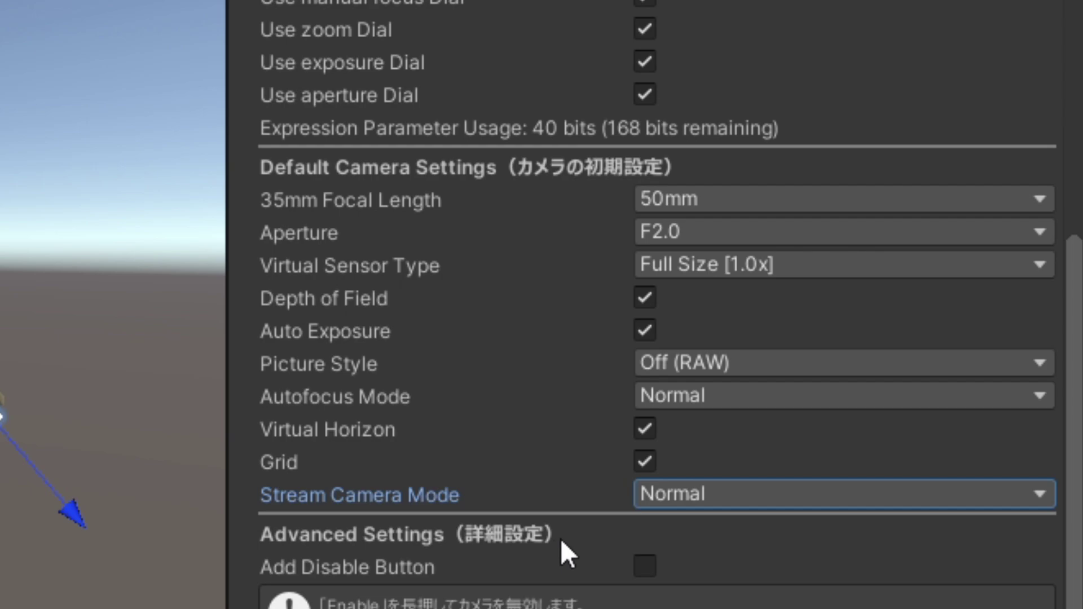
click(672, 499)
click(713, 528)
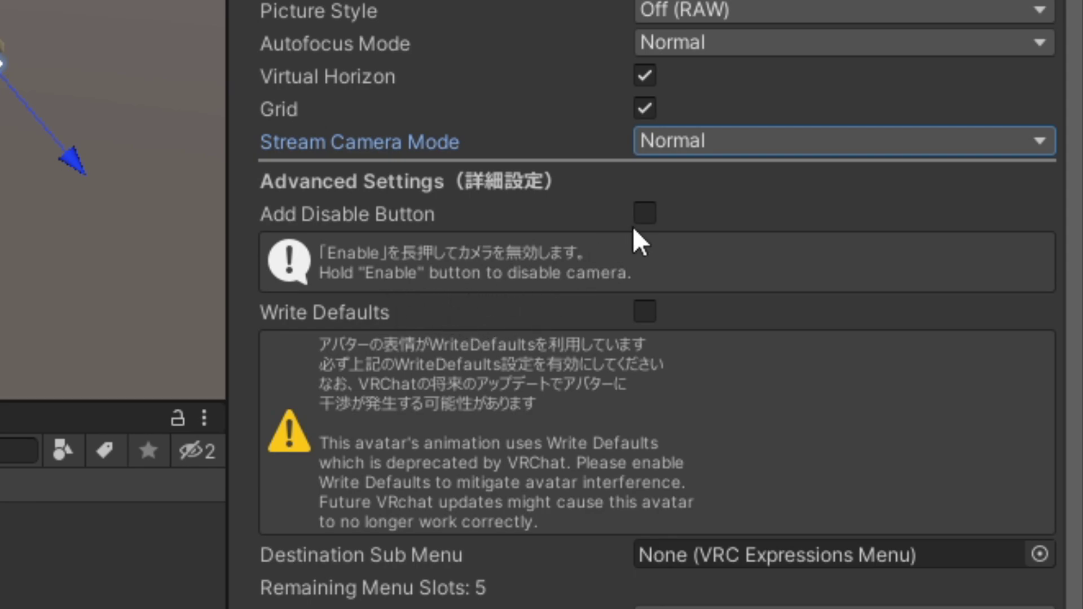
Enable Add Disable Button and Write Defaults in the advanced settings, leaving Destination Sub Menu at None
click(644, 214)
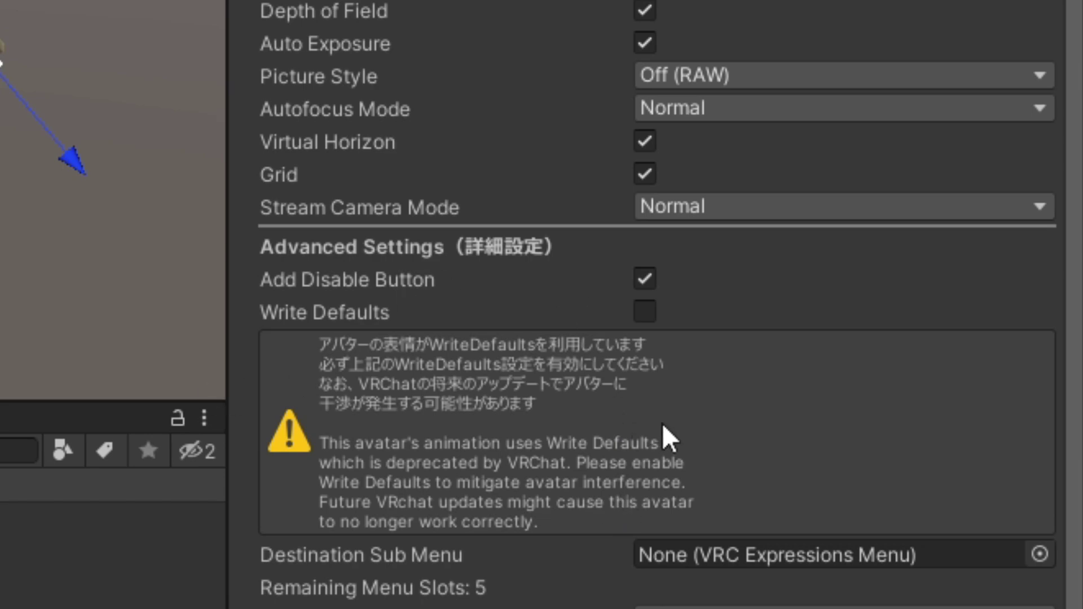
click(645, 311)
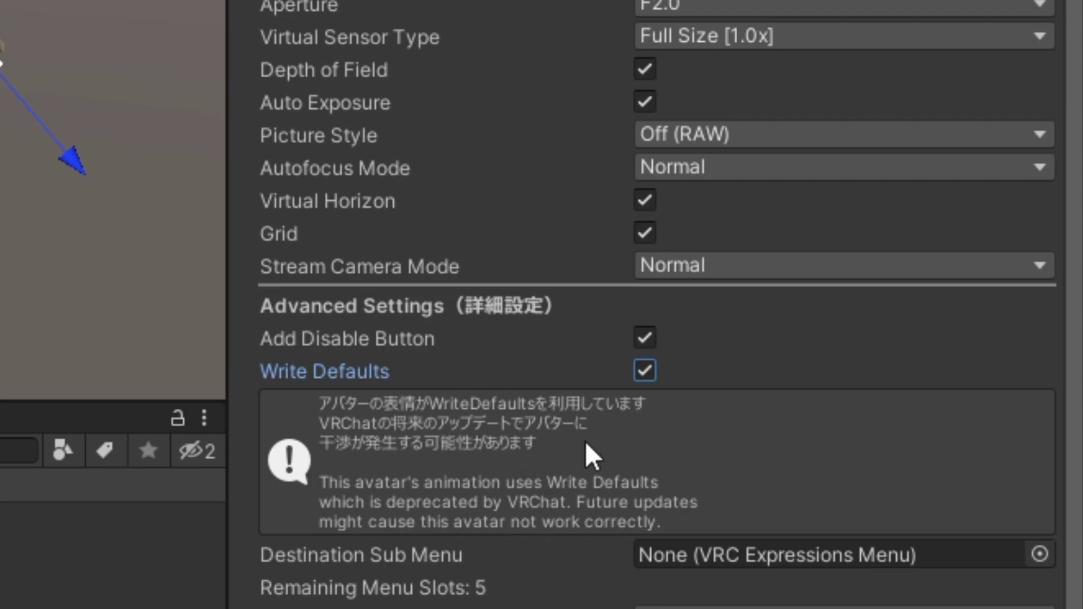
click(649, 370)
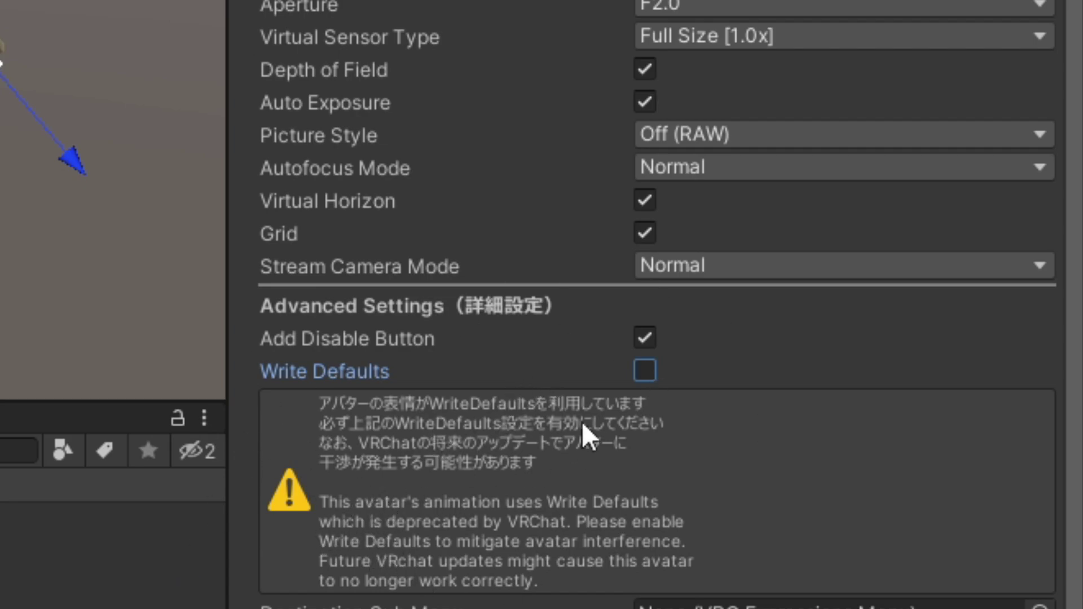
click(650, 370)
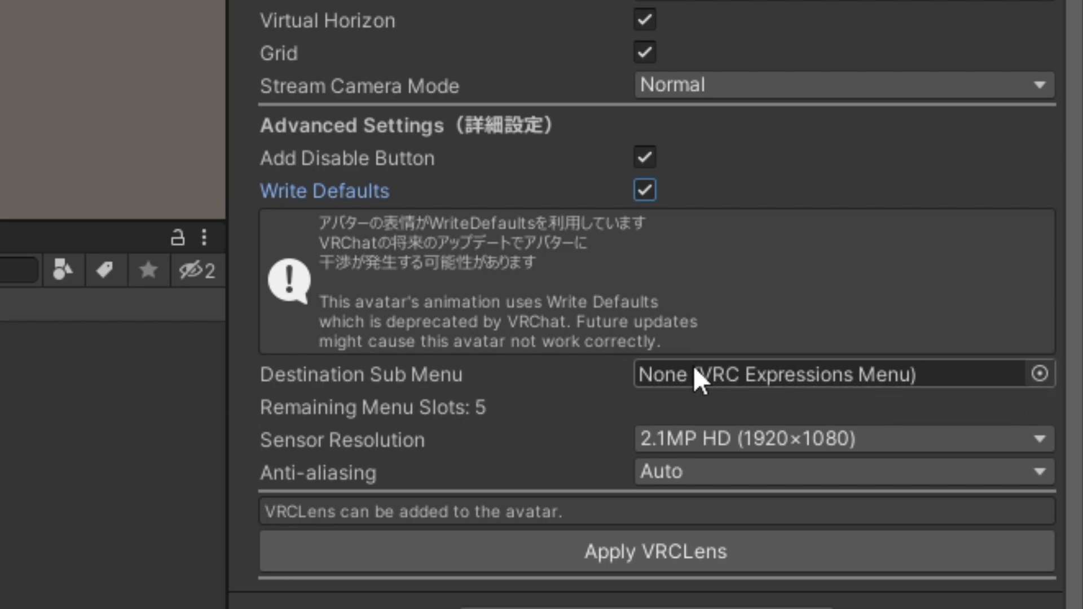
click(1040, 374)
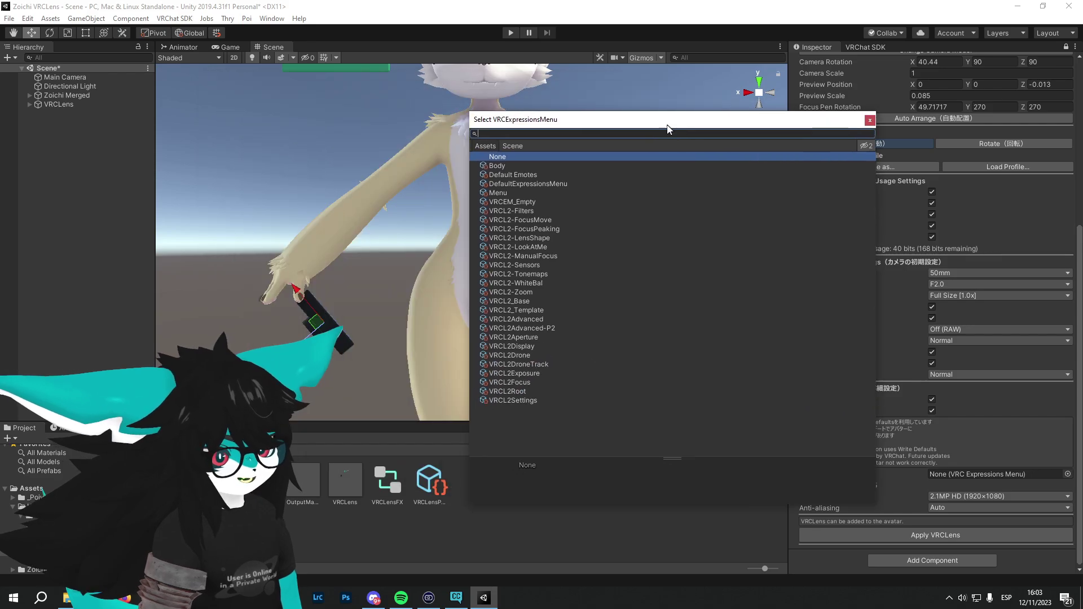
click(867, 117)
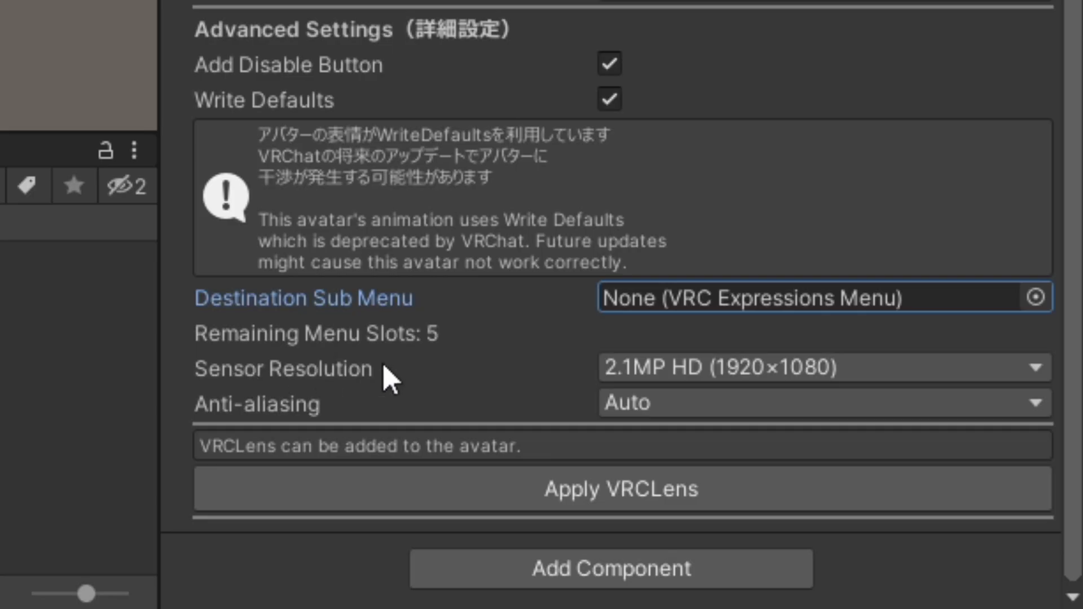
Compare the 2.1MP HD (1920×1080) and 8.3MP 4K (3840×2160) Sensor Resolution options and settle on 8.3MP 4K
click(701, 364)
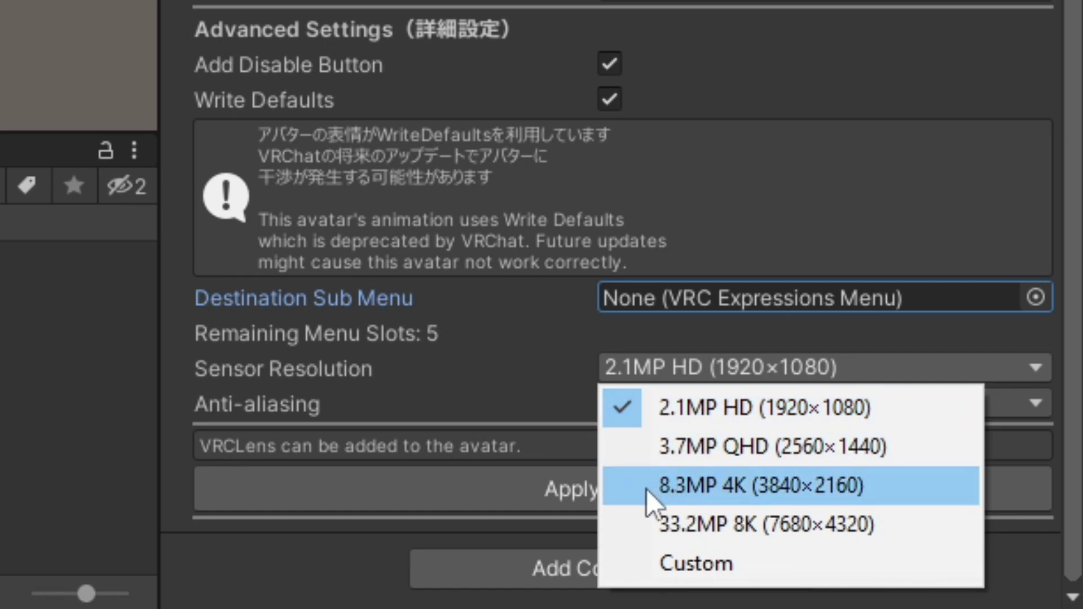
click(682, 494)
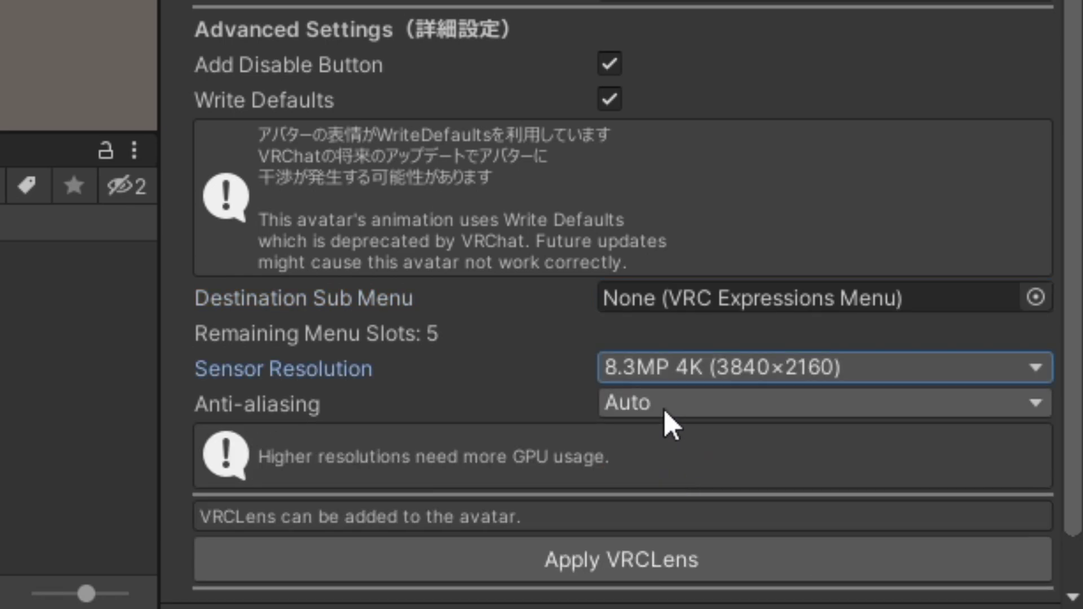
click(691, 370)
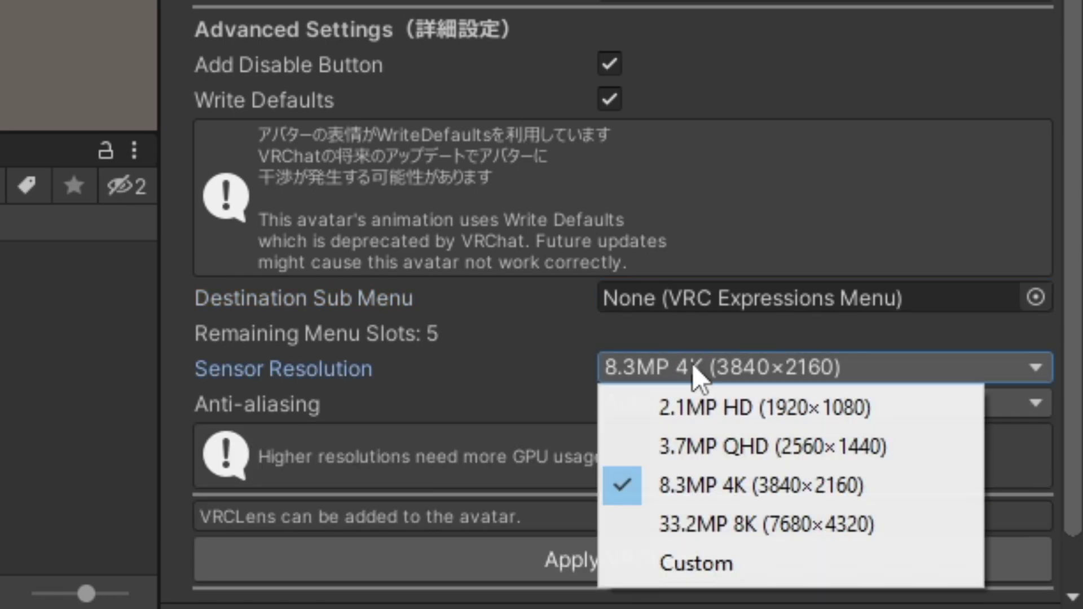
click(765, 408)
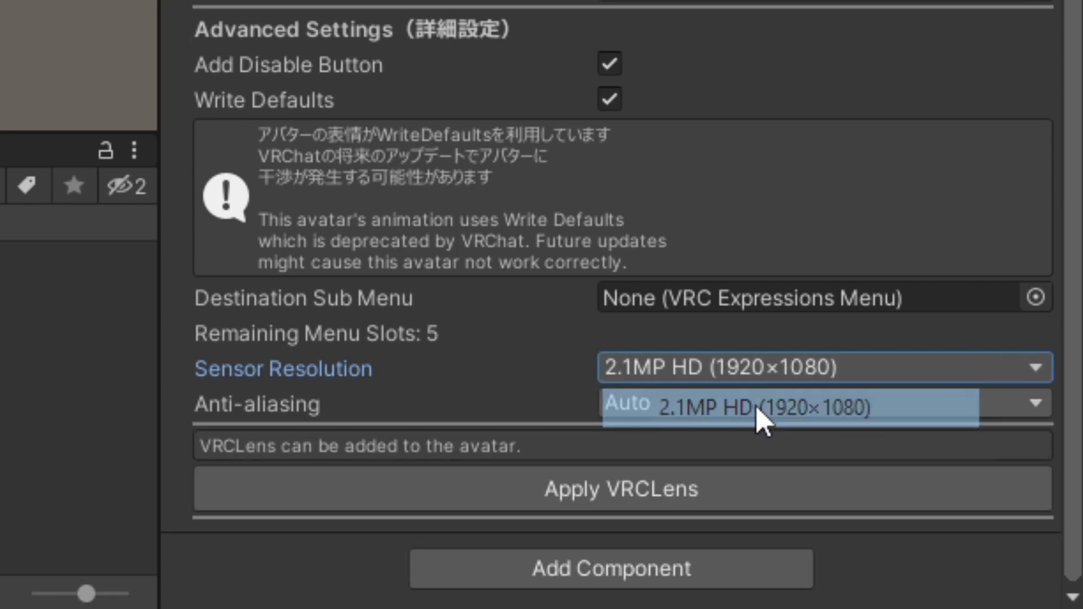
click(756, 367)
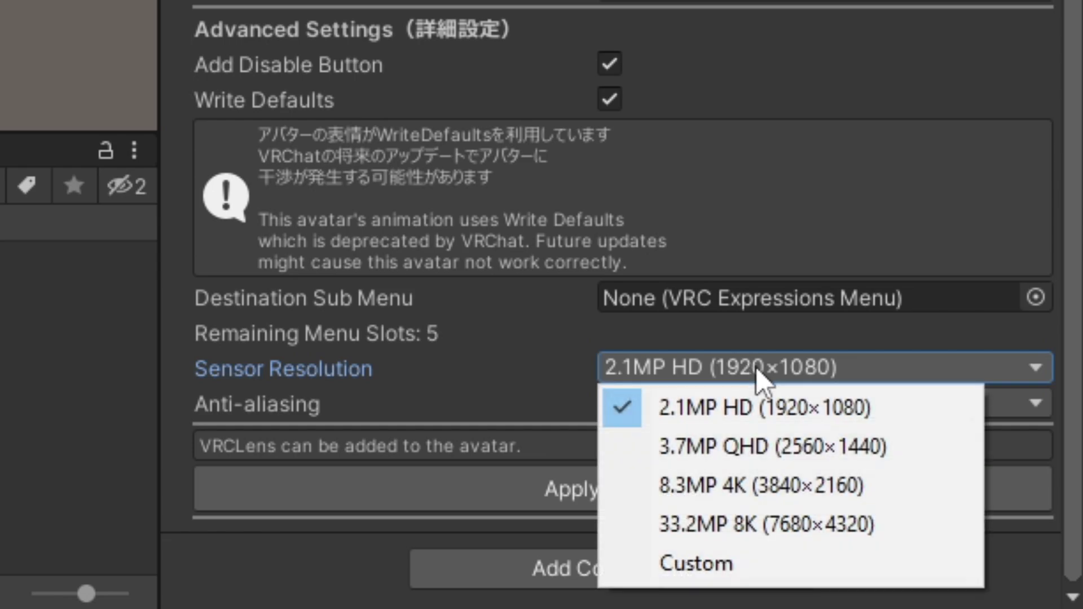
click(784, 407)
click(746, 377)
click(722, 487)
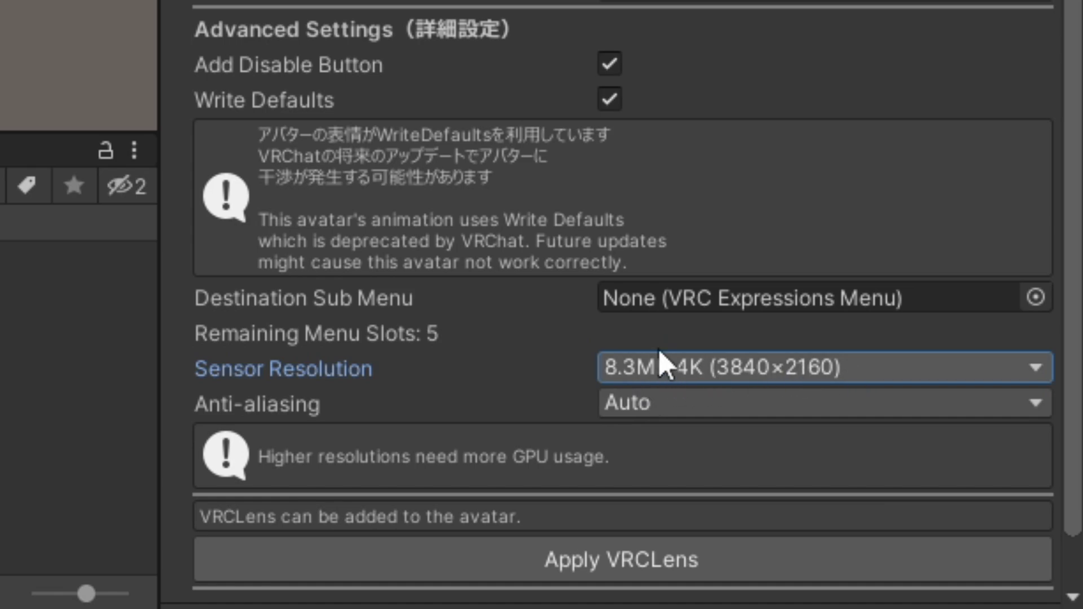
Try MSAA 8x for Anti-aliasing and set it back to Auto
scroll(329, 361, down, 3)
click(604, 338)
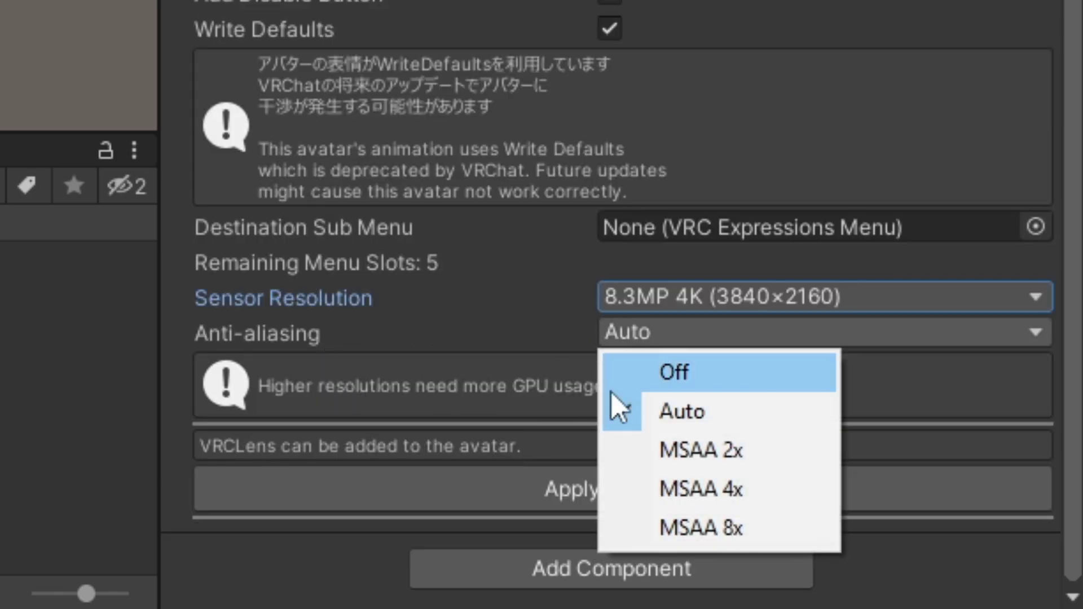
click(633, 407)
click(672, 337)
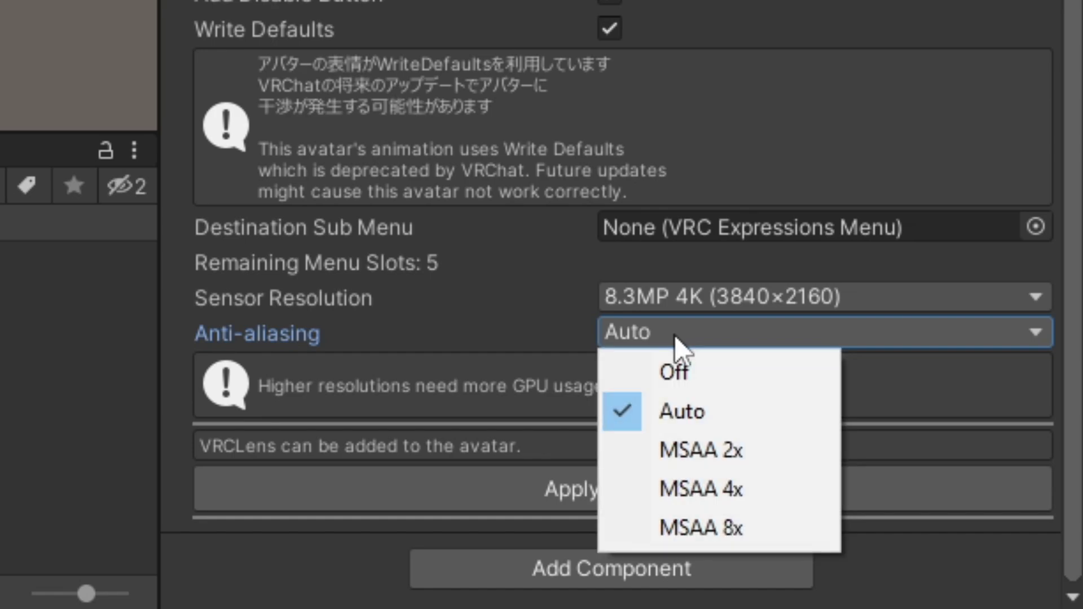
click(729, 522)
click(612, 339)
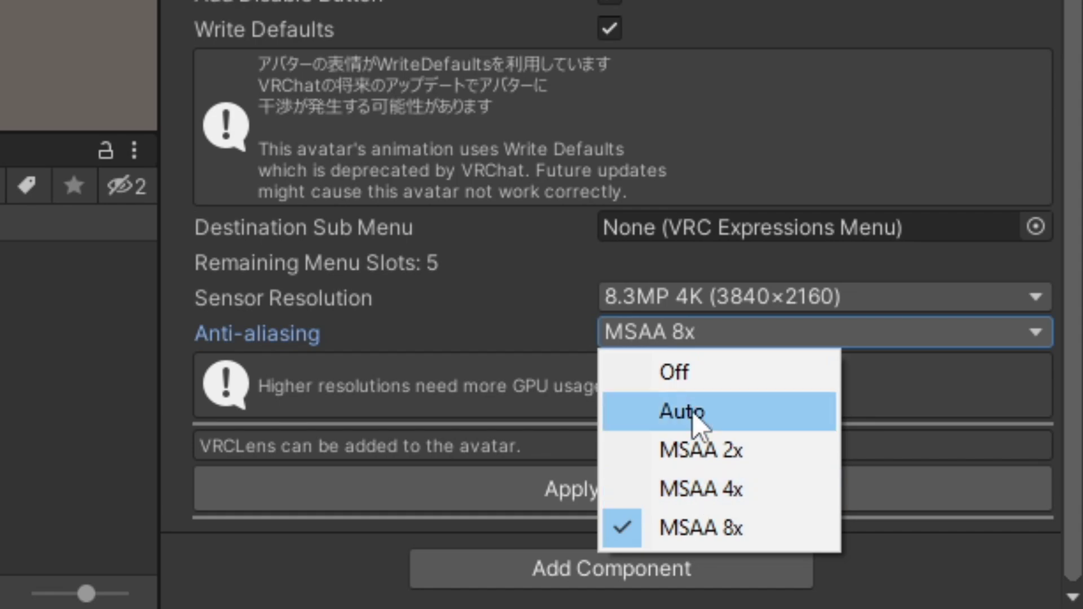
click(717, 418)
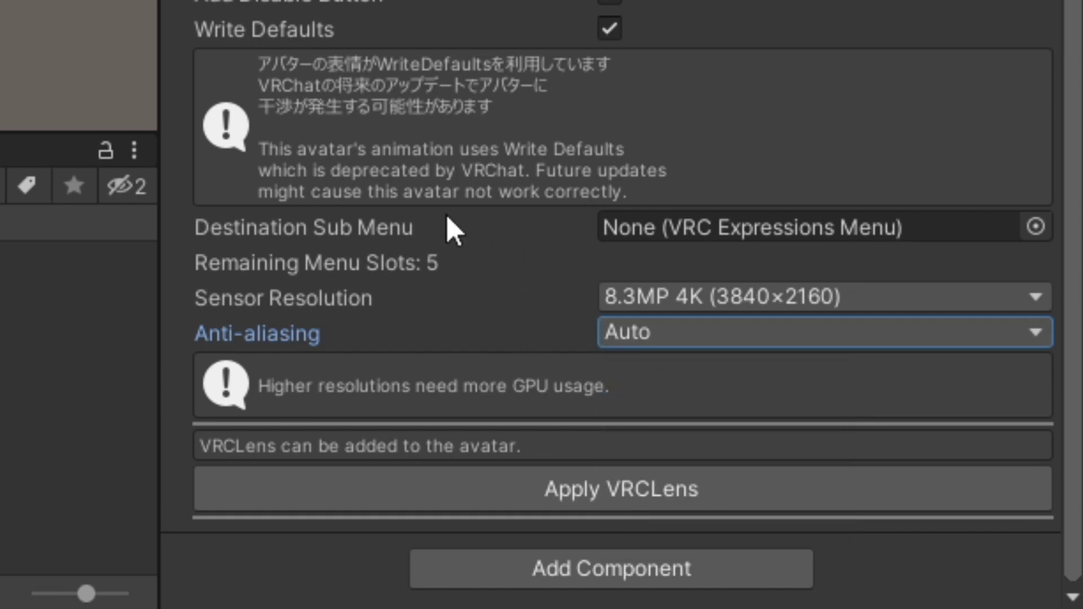
Apply VRCLens to the avatar and check the child objects of VRCLens in the Hierarchy
click(361, 302)
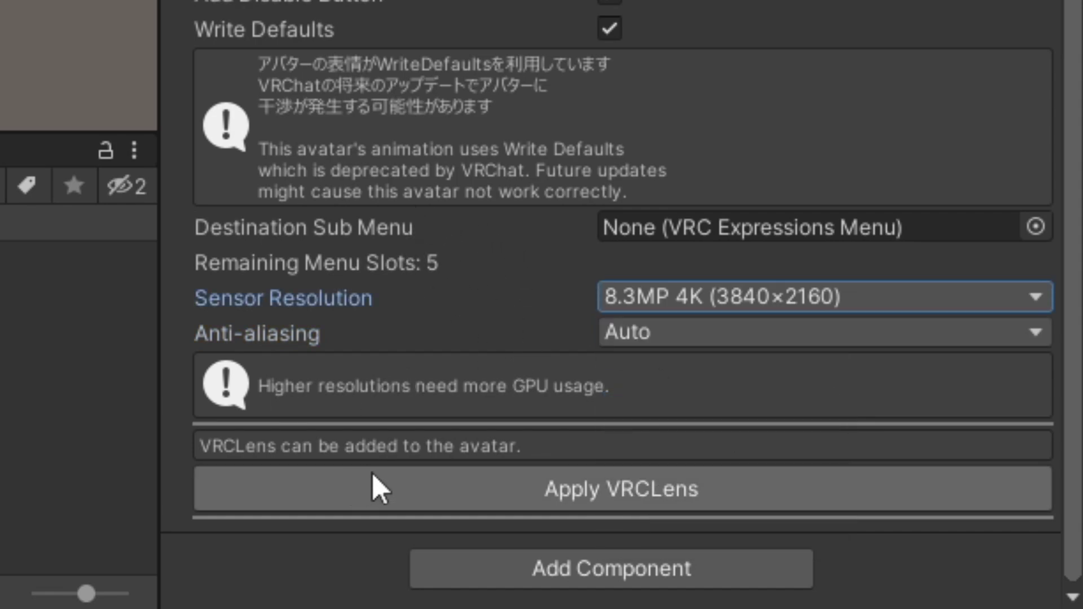
click(372, 473)
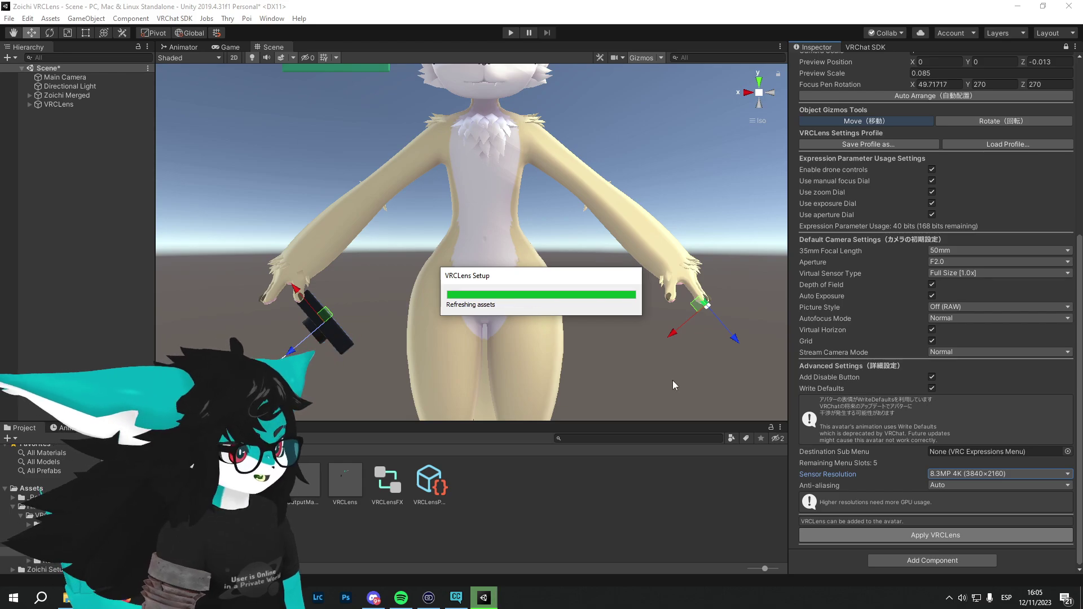
scroll(649, 371, down, 1)
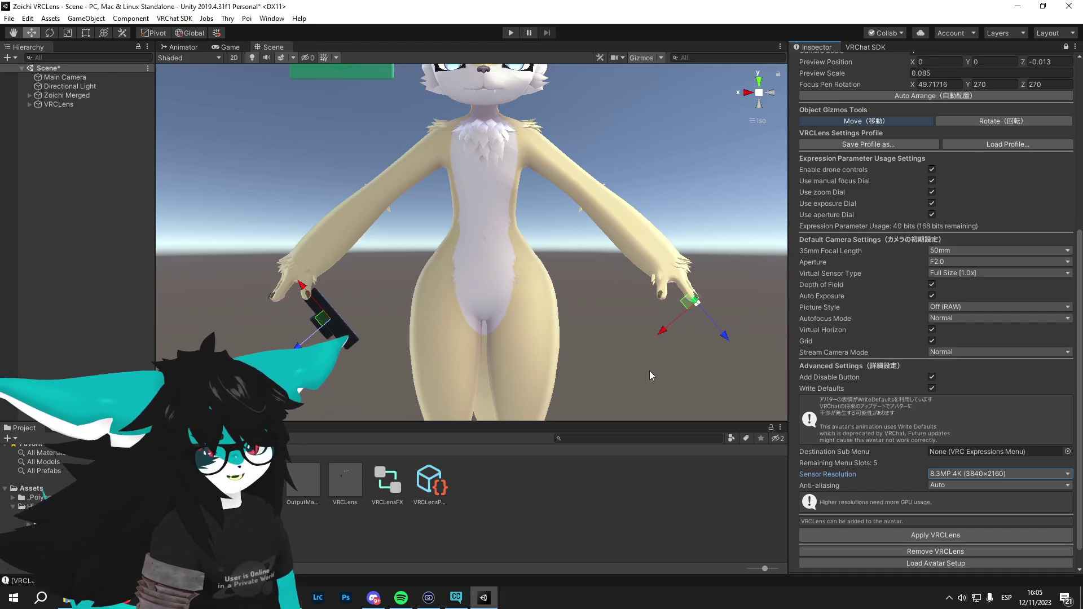
scroll(649, 371, down, 3)
click(30, 104)
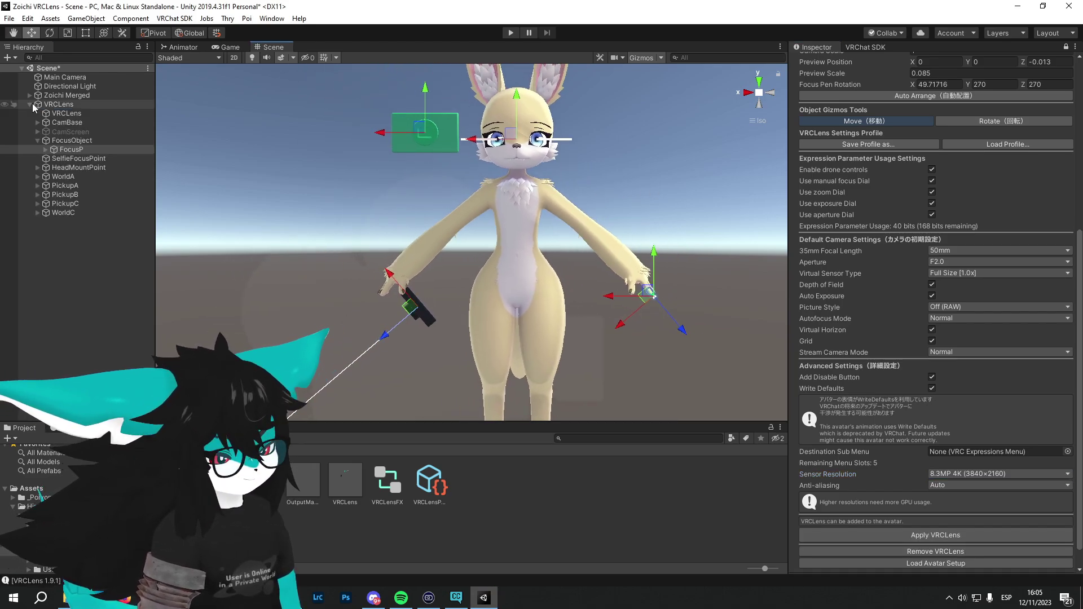
click(30, 105)
Examine the applied camera's placement beside the avatar's right hand
scroll(249, 282, up, 5)
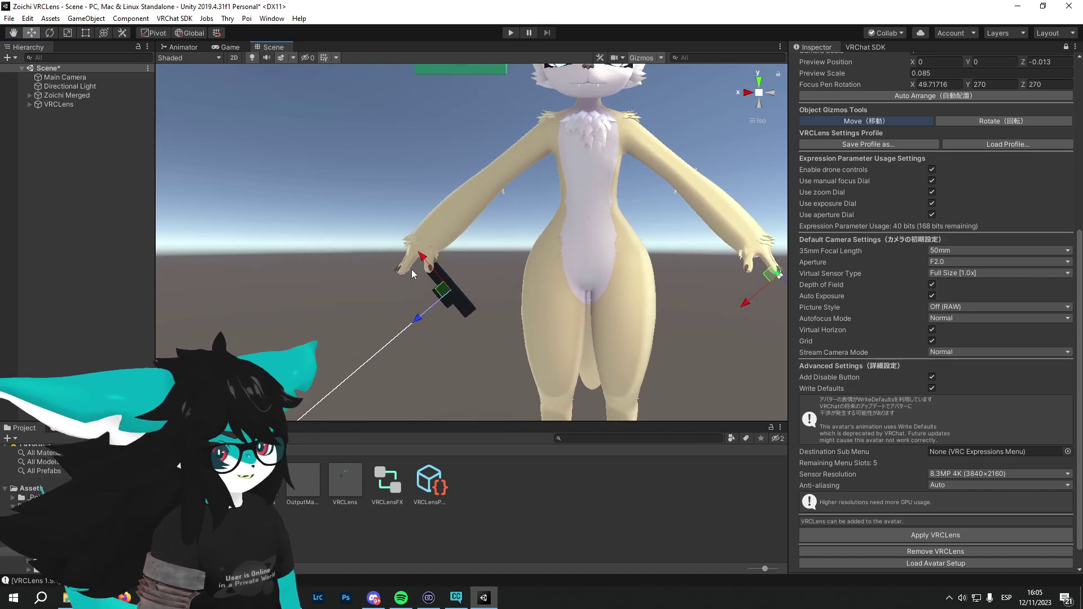
scroll(411, 269, up, 6)
middle_drag(477, 193, 479, 140)
scroll(443, 179, up, 5)
alt+drag(442, 179, 542, 180)
click(760, 90)
click(91, 327)
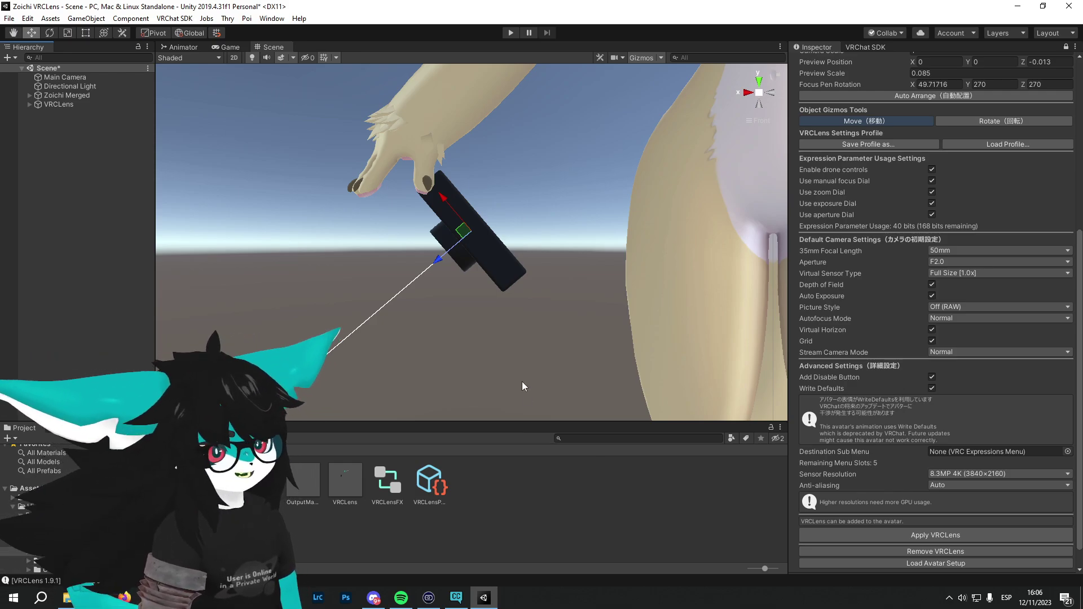
Switch to Firefox and browse the BOOTH search results for vrclens to look over the available camera models
key(alt+Tab)
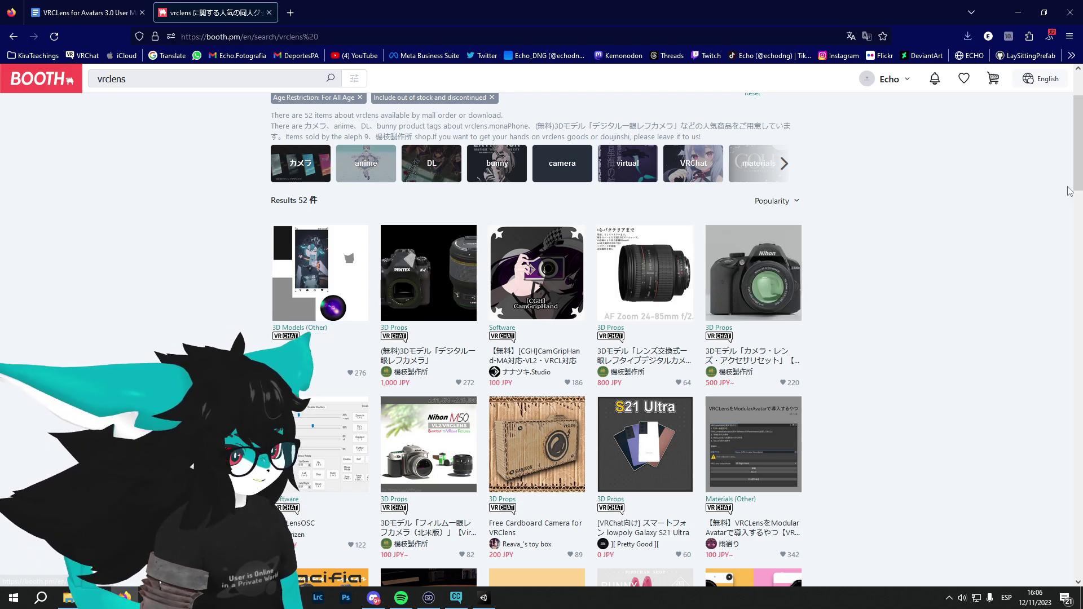
scroll(1069, 191, down, 1)
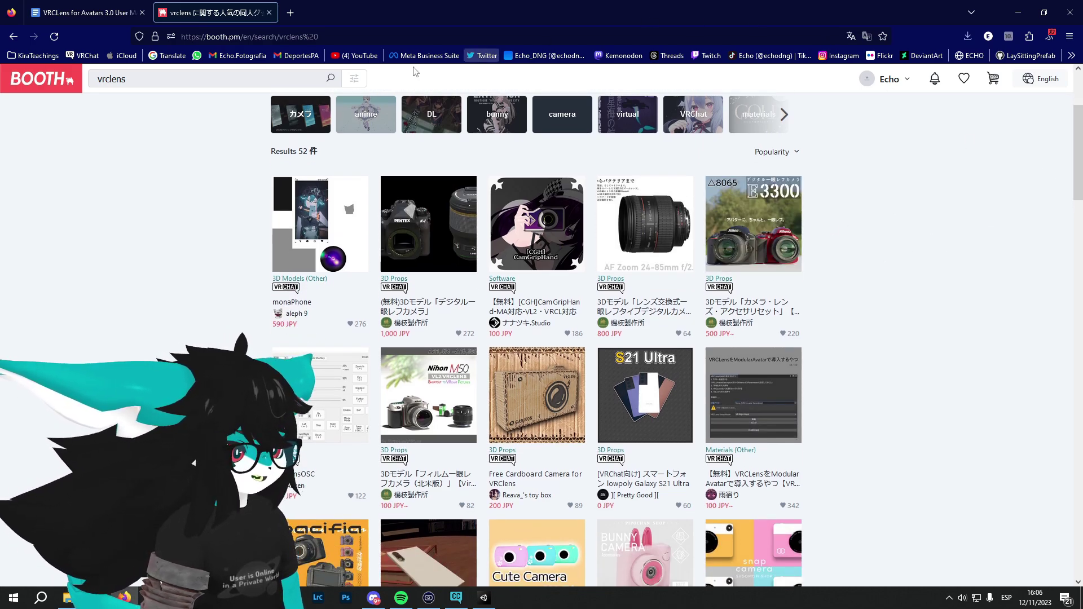
scroll(215, 254, down, 5)
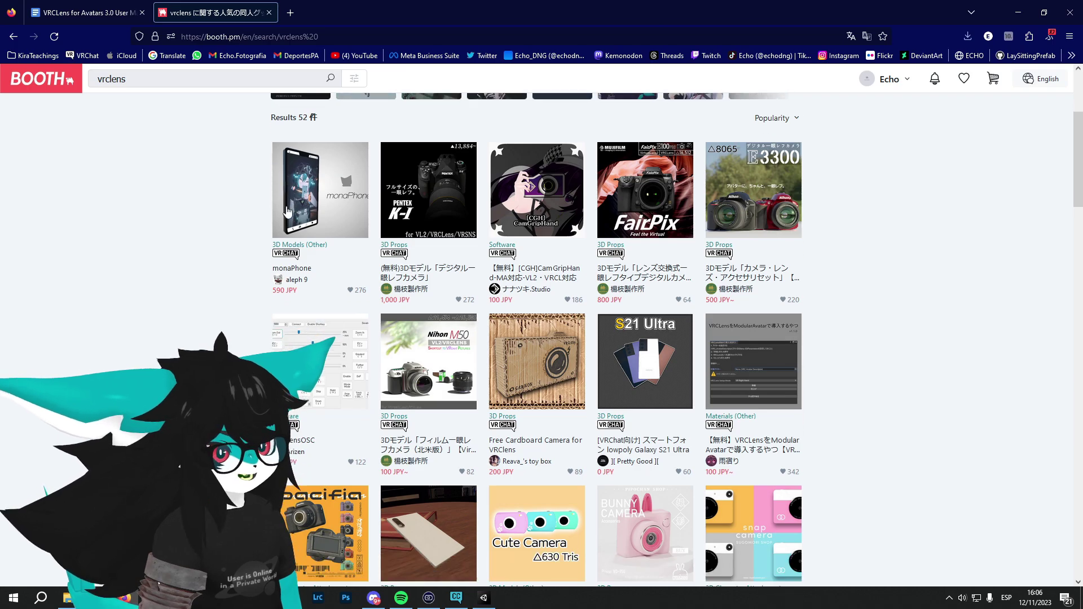
scroll(197, 325, down, 3)
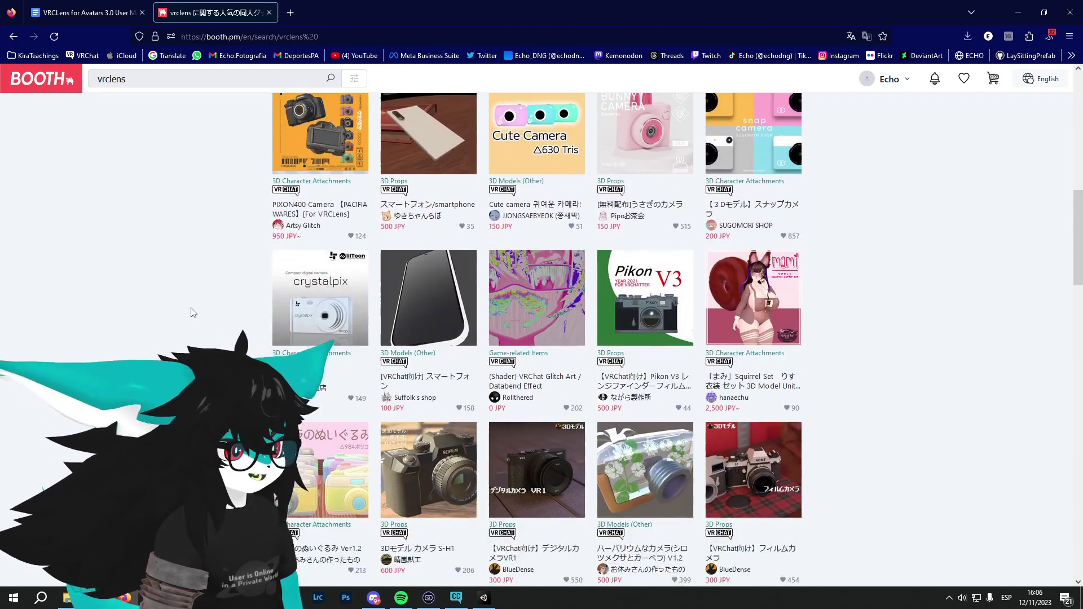
scroll(831, 284, down, 2)
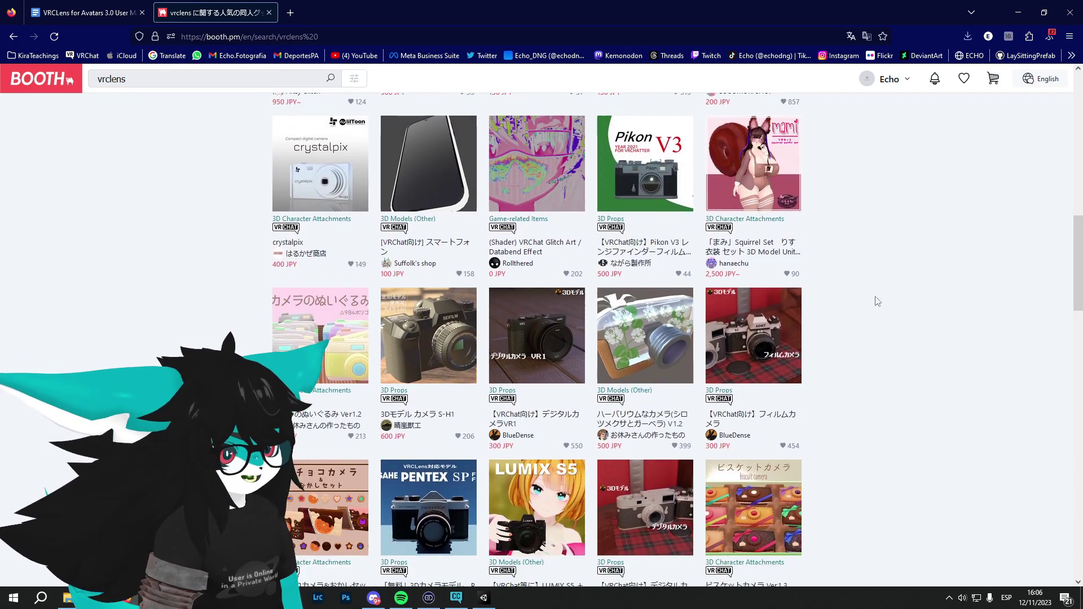
scroll(849, 293, down, 3)
scroll(836, 291, down, 3)
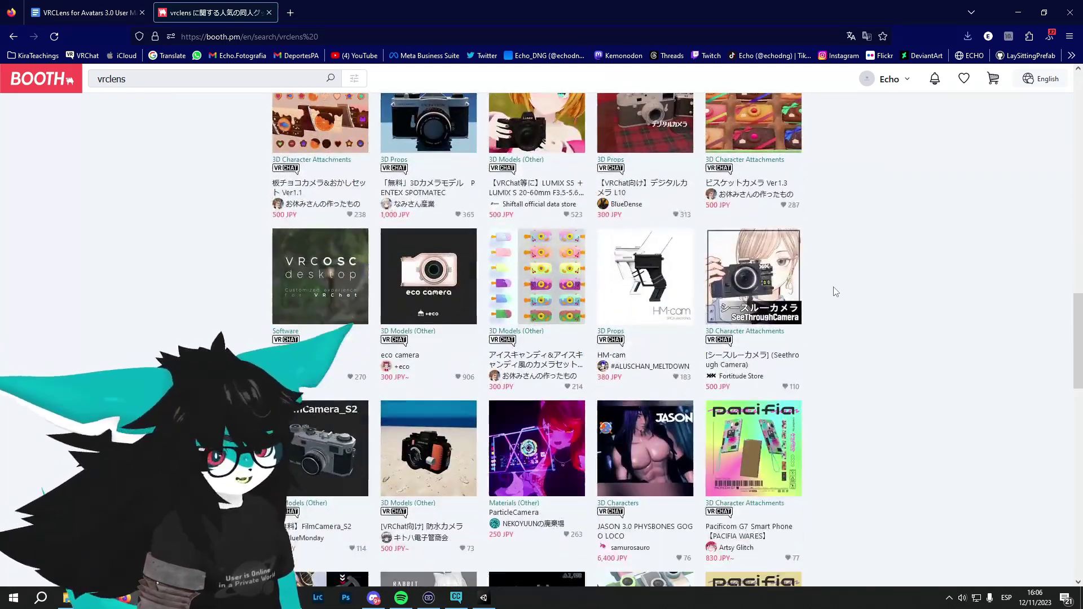
scroll(859, 326, down, 3)
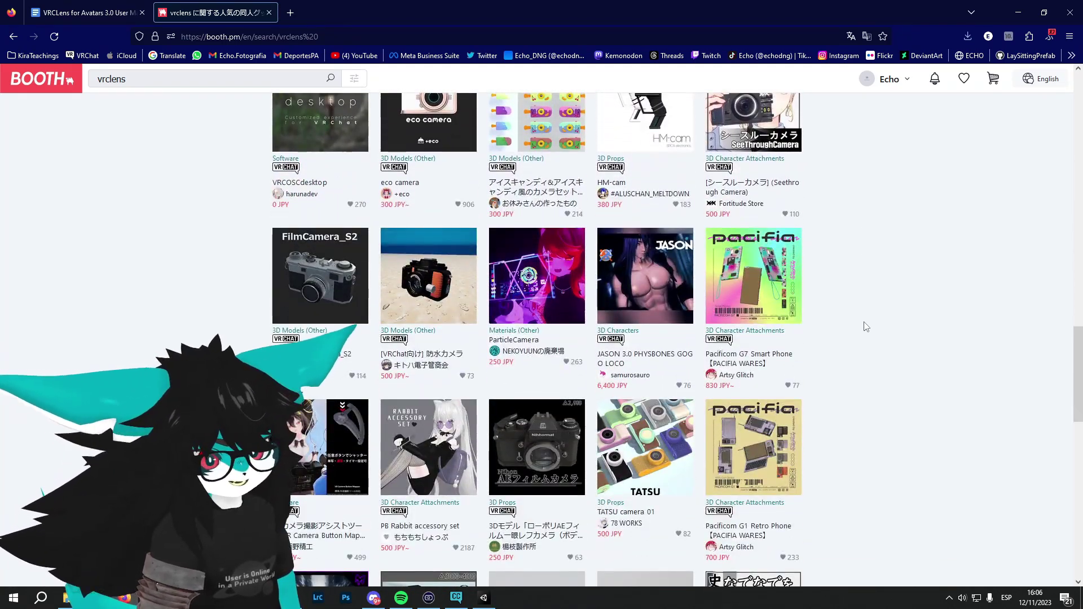
scroll(866, 327, down, 3)
scroll(834, 331, down, 1)
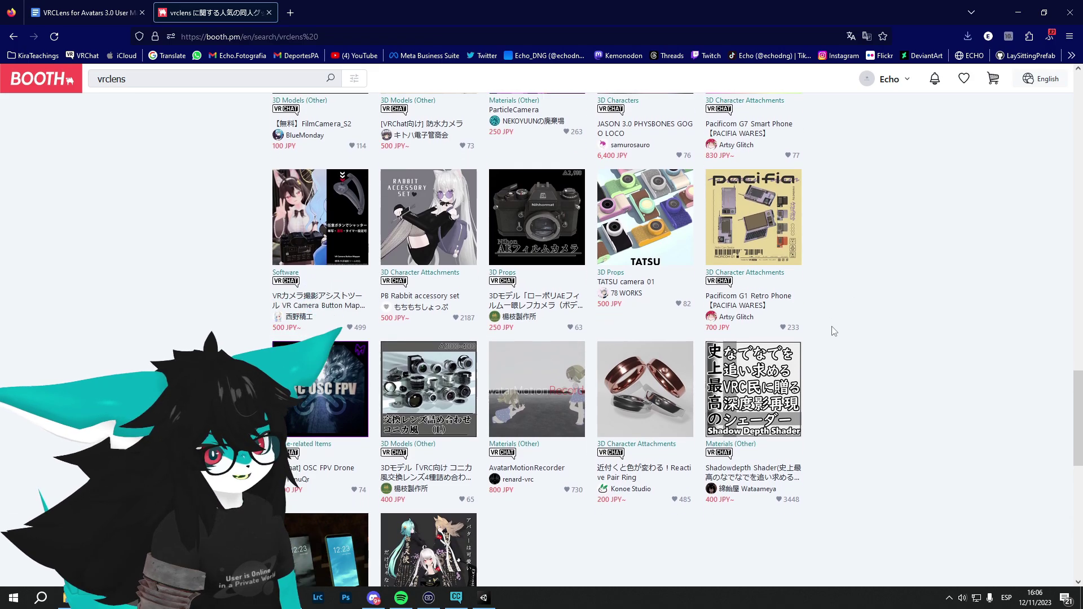
scroll(834, 331, up, 3)
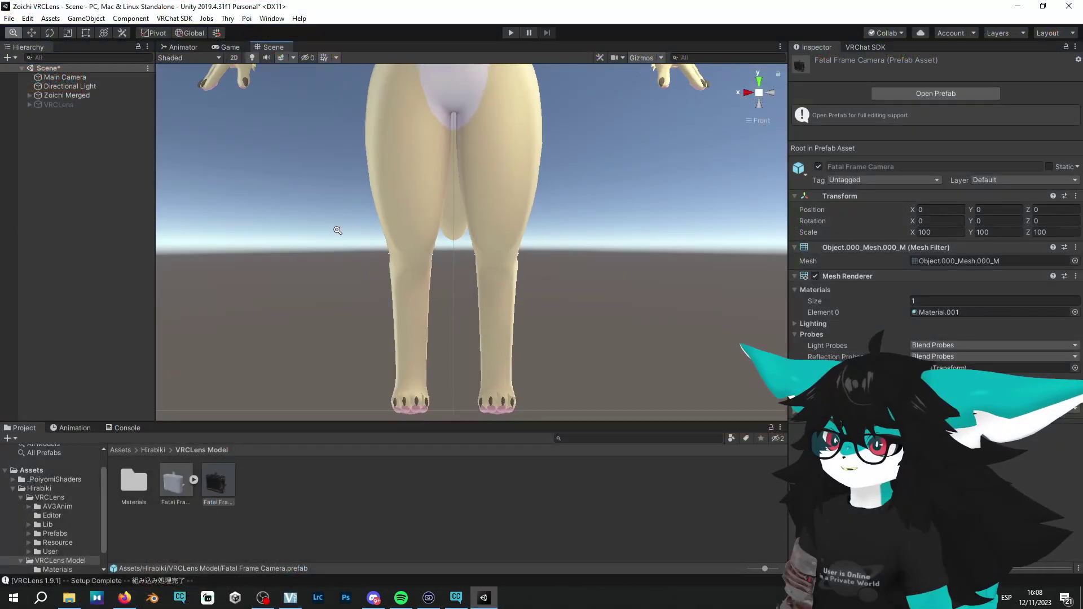
Switch to Unity, select and reactivate the VRCLens object, and lock the Inspector on it
right_drag(364, 240, 361, 240)
click(149, 247)
click(77, 106)
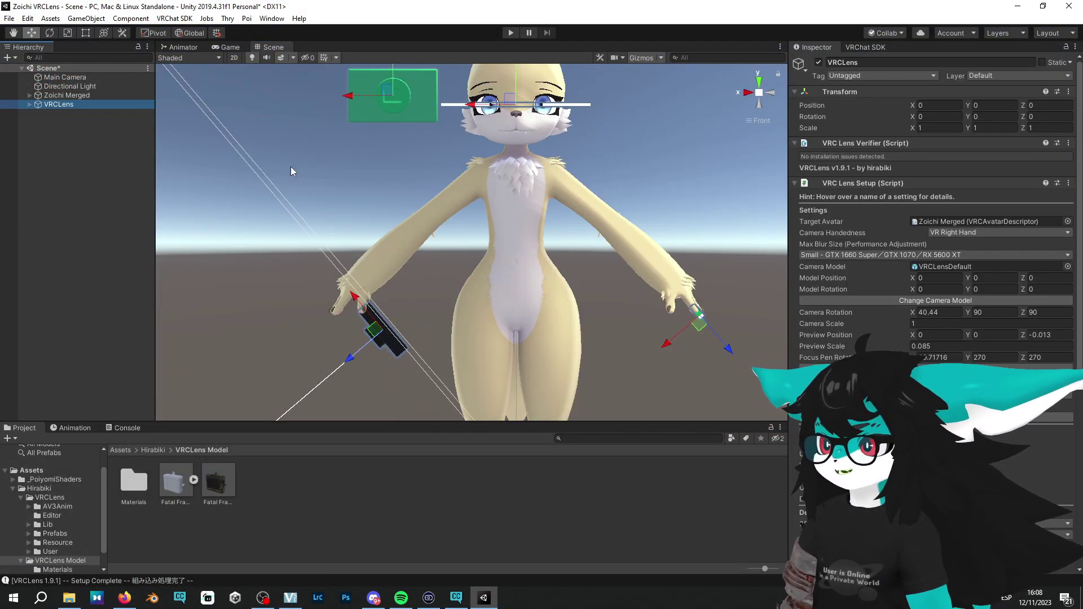
click(1065, 48)
Examine the default camera model by the avatar's right hand up close and its lens direction line
middle_drag(310, 341, 357, 224)
scroll(401, 225, up, 5)
right_drag(359, 242, 356, 244)
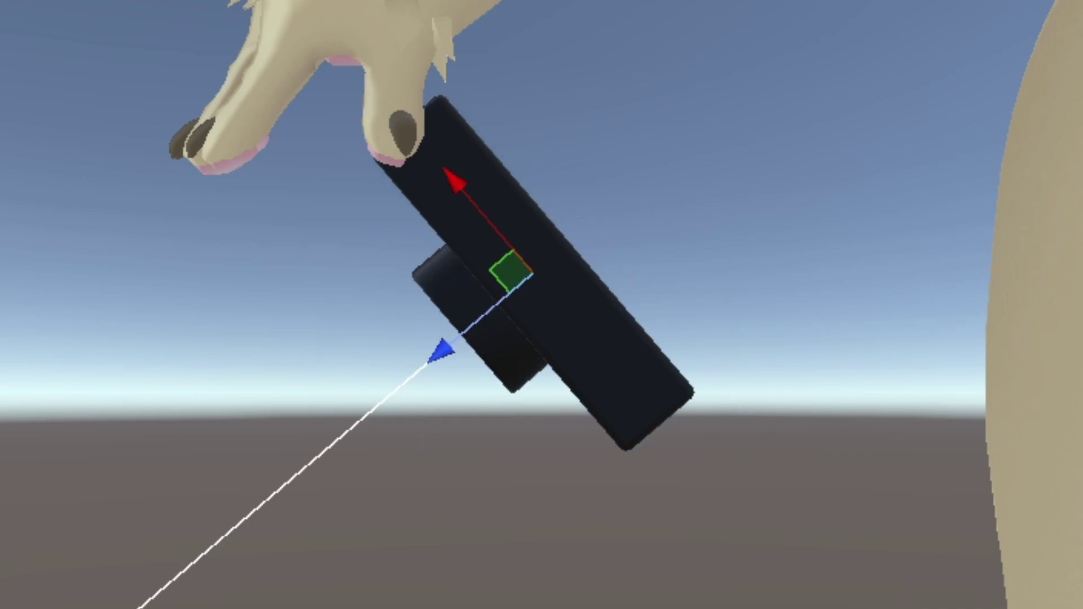
middle_drag(341, 493, 445, 550)
alt+right_drag(406, 503, 464, 122)
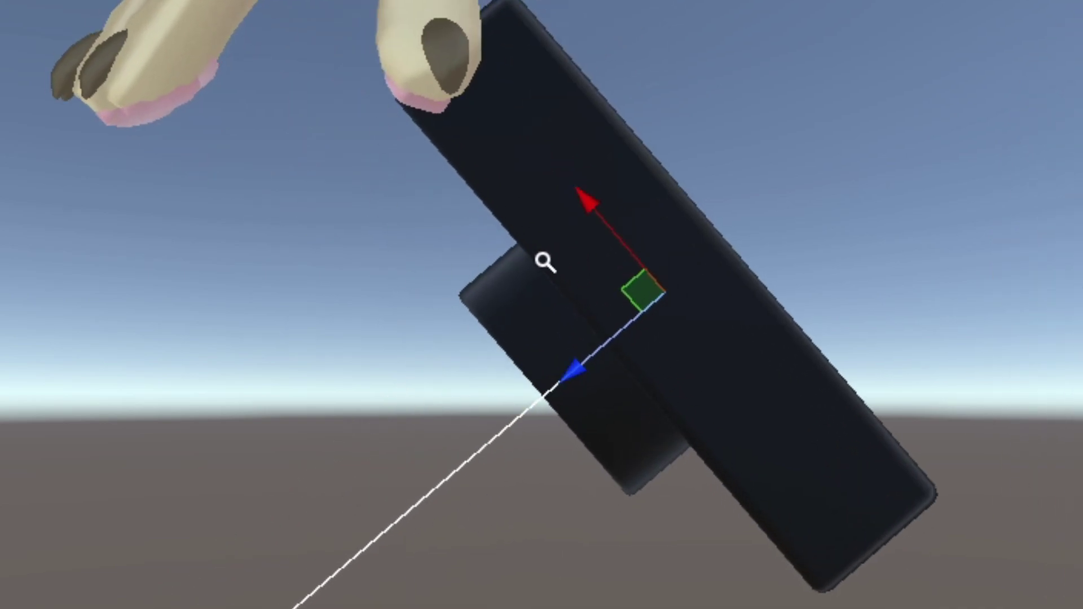
alt+right_drag(546, 262, 1, 576)
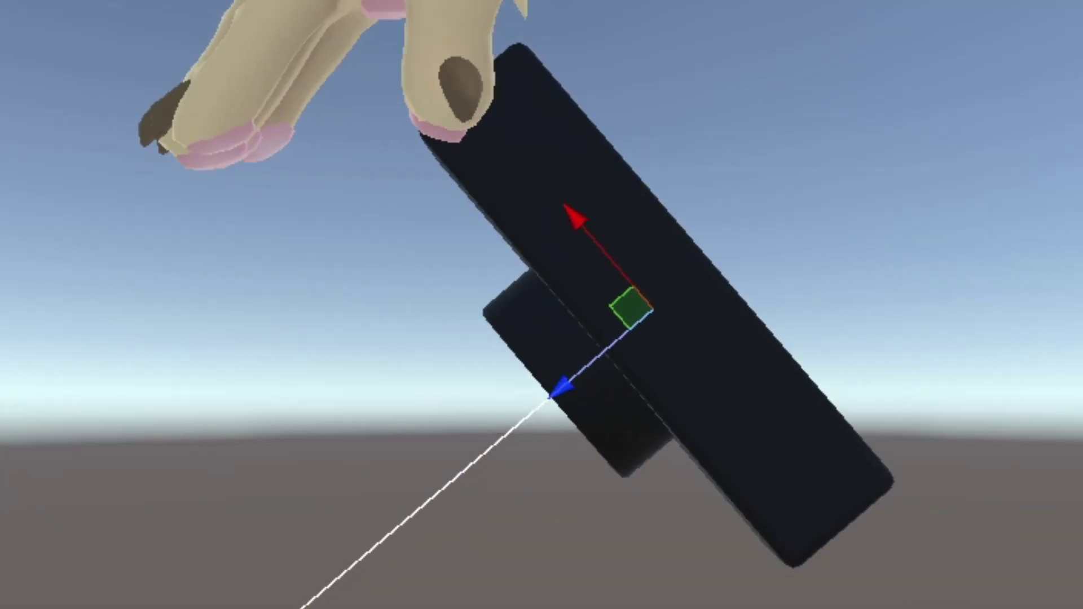
alt+right_drag(598, 237, 447, 290)
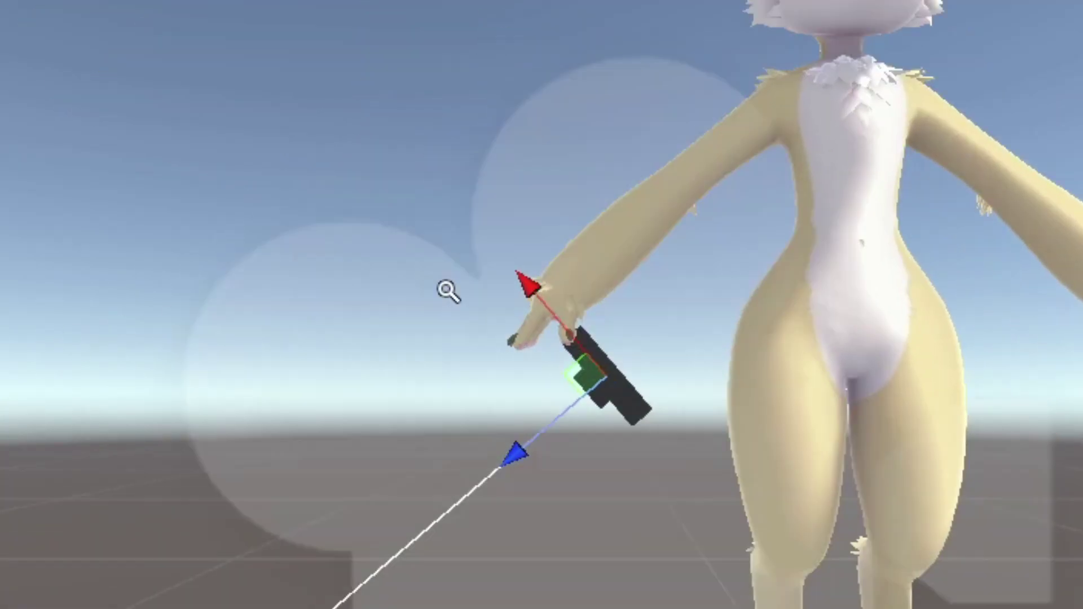
alt+drag(243, 322, 278, 358)
alt+right_drag(278, 358, 725, 321)
alt+middle_drag(725, 322, 728, 446)
alt+right_drag(728, 445, 279, 329)
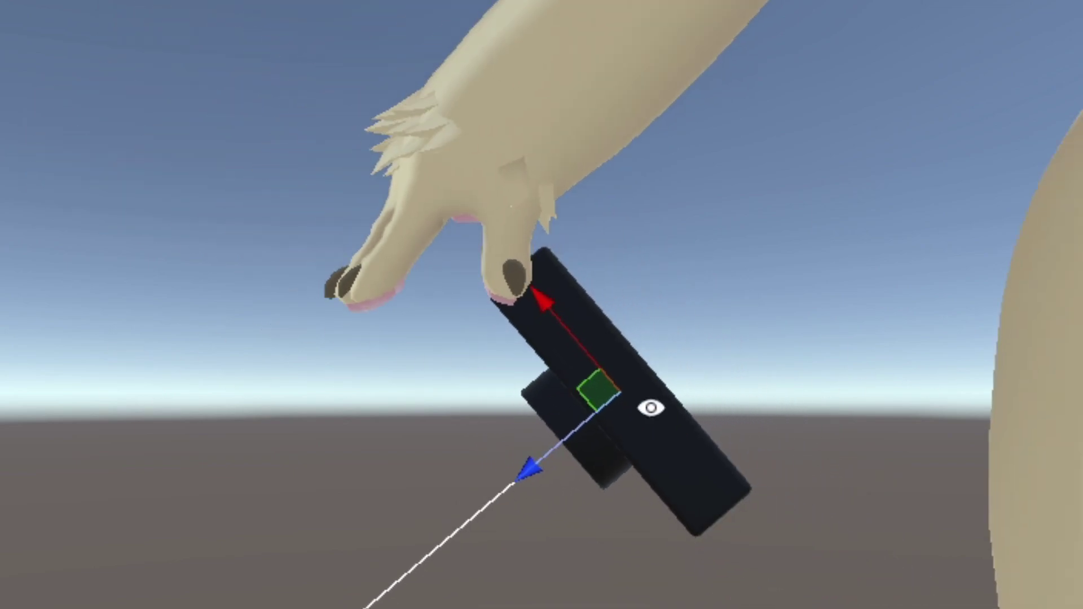
alt+right_drag(253, 502, 597, 506)
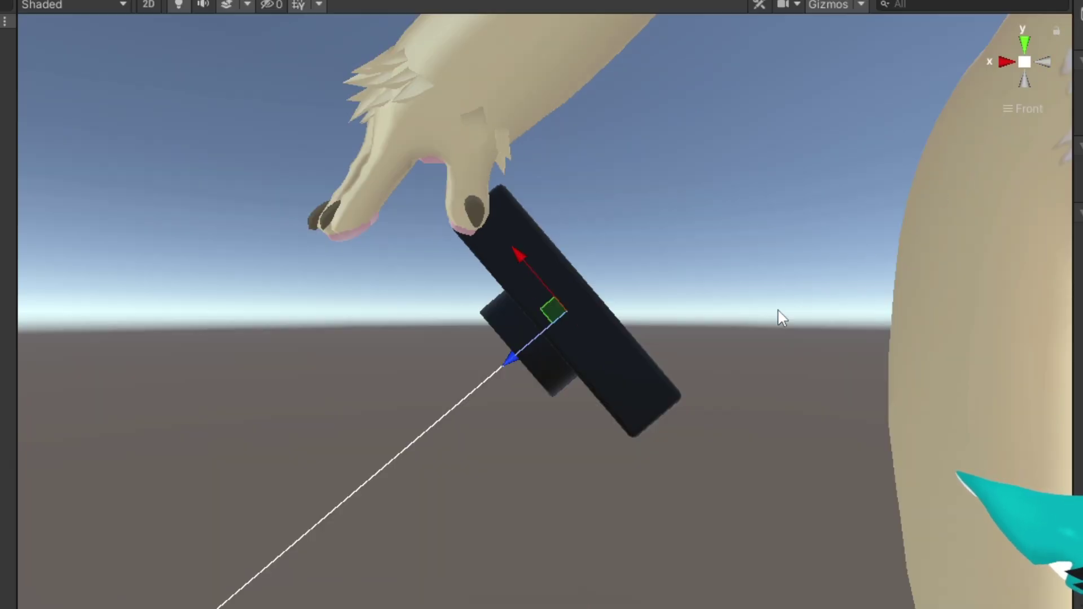
alt+right_drag(790, 345, 633, 346)
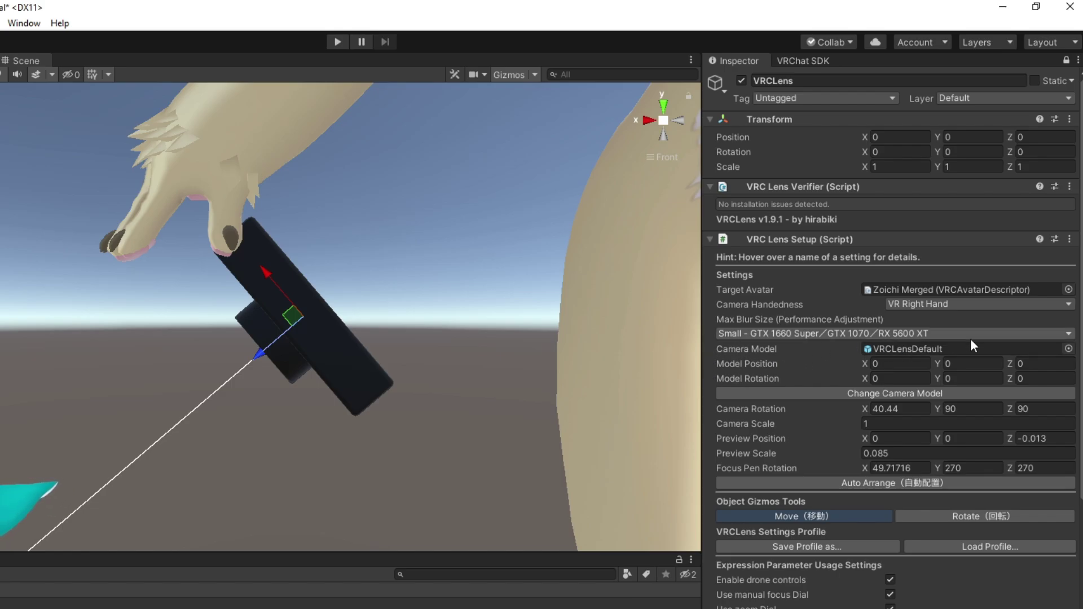
Choose the textured Fatal Frame Camera prefab as the Camera Model and apply the camera model change
click(1068, 349)
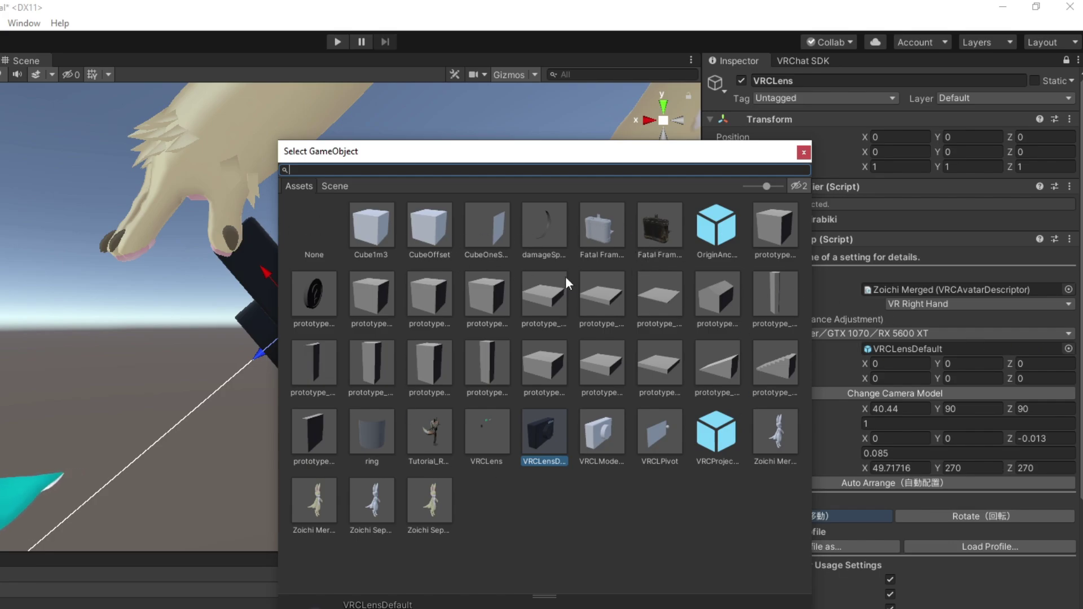
click(653, 215)
click(805, 152)
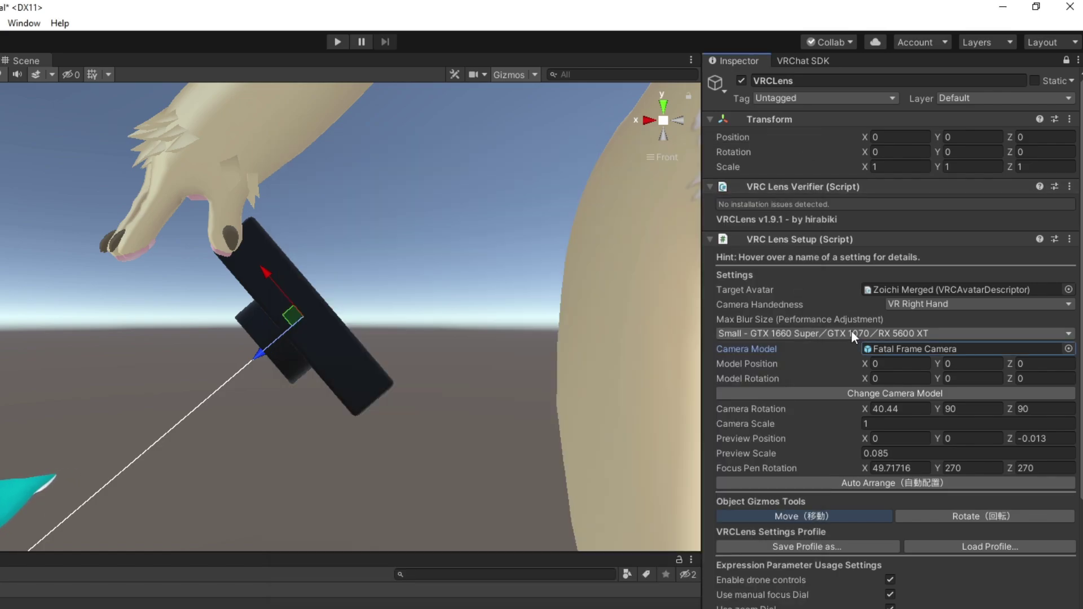
click(808, 395)
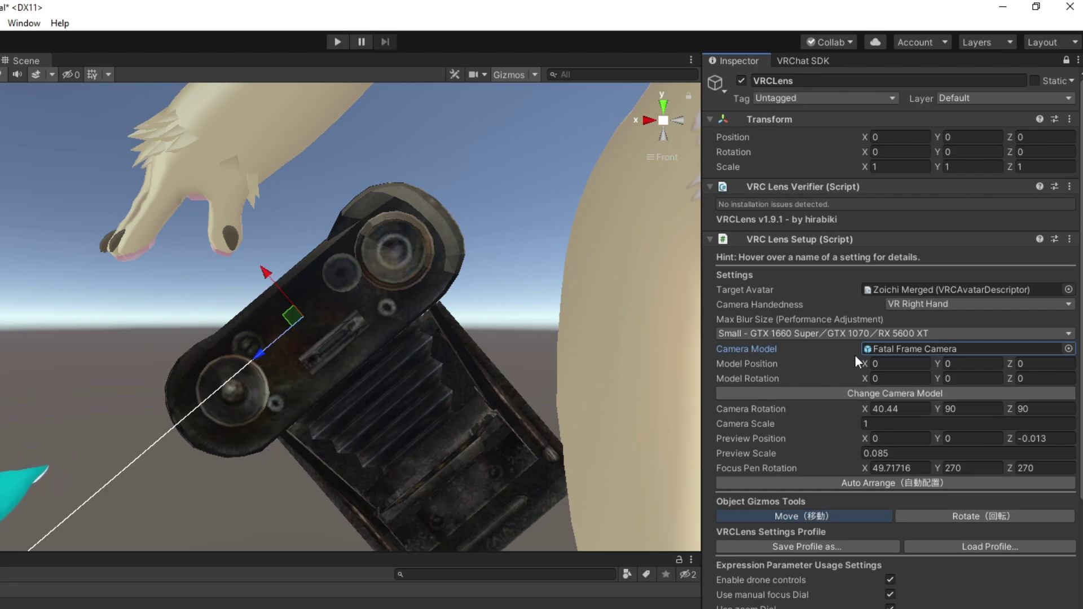
Try adjusting the Model Position X and Model Rotation X values and undo both changes
mouse_move(865, 360)
mouse_down()
mouse_move(852, 361)
mouse_move(856, 374)
mouse_up()
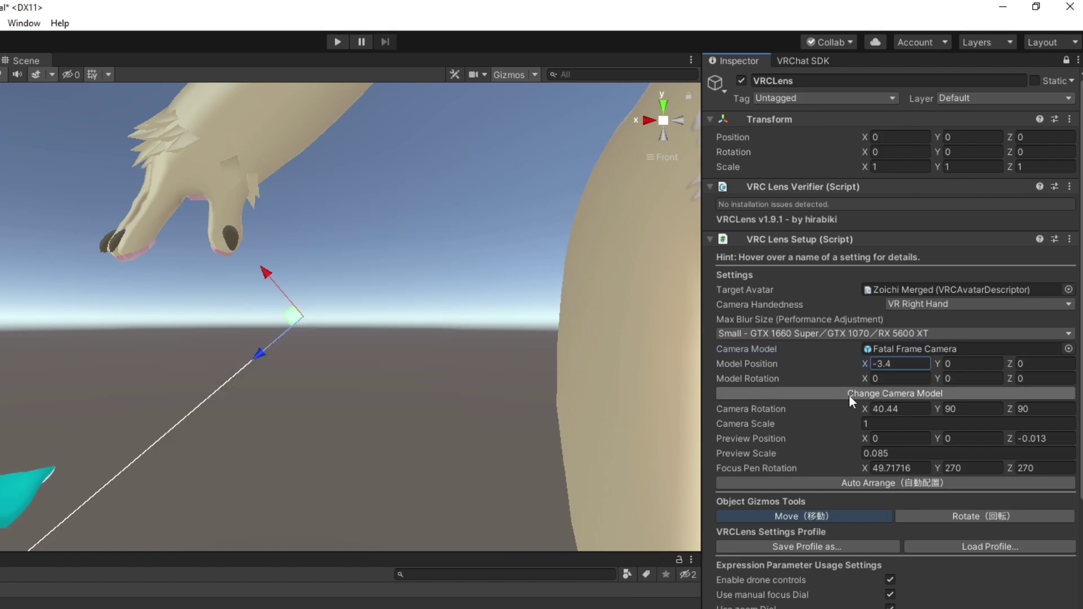
key(ctrl+z)
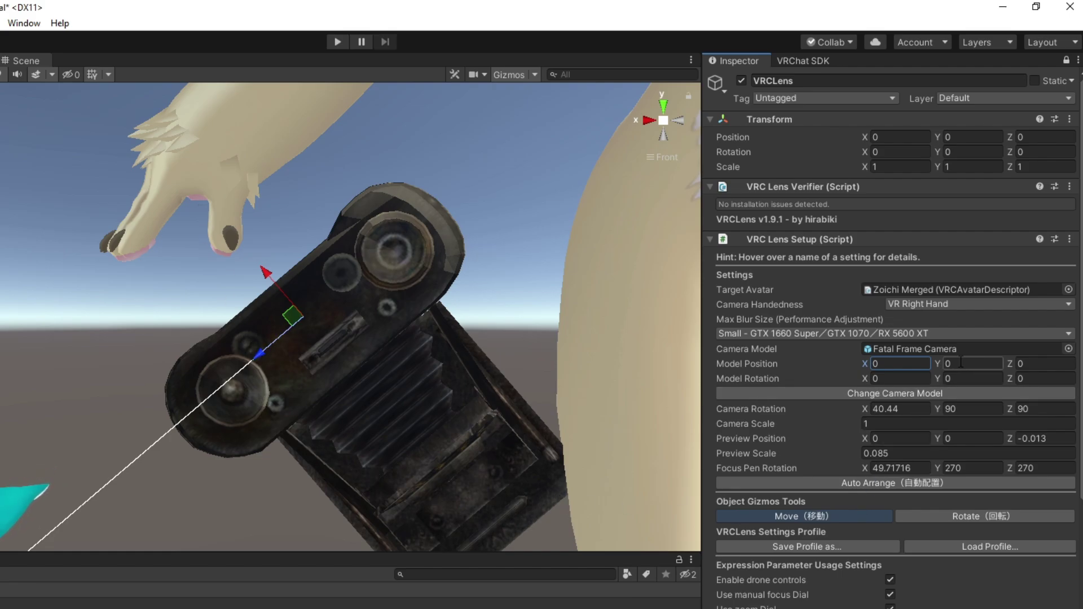
mouse_move(864, 380)
mouse_down()
mouse_move(801, 380)
mouse_move(865, 374)
mouse_up()
key(ctrl+z)
Turn the camera model by setting its Model Rotation Y to 90
drag(938, 380, 370, 413)
click(990, 378)
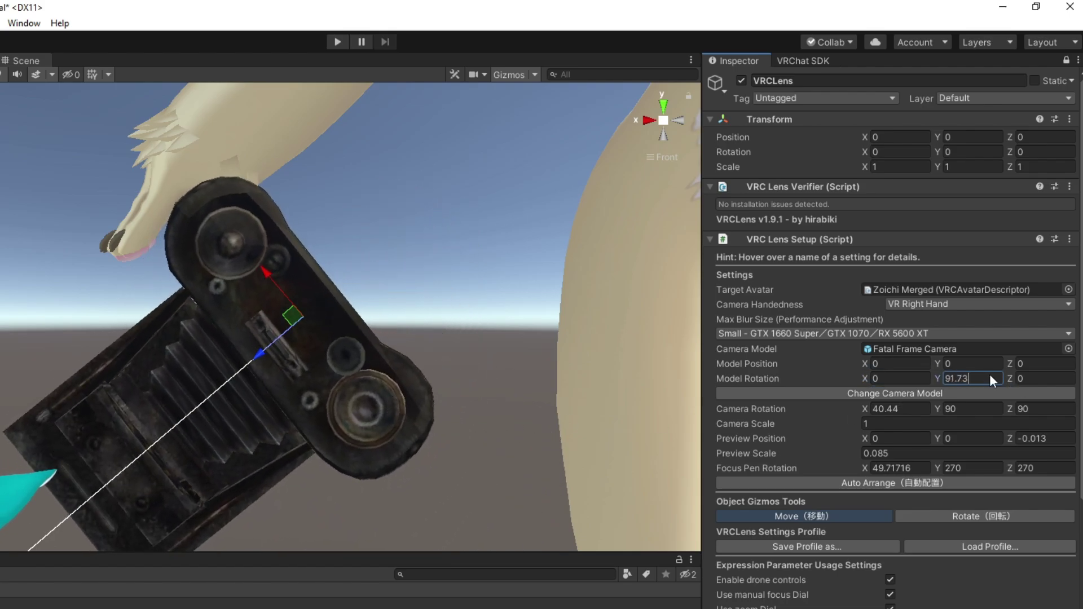
text(90)
key(BackSpace)
key(BackSpace)
key(BackSpace)
Try a Model Position X of 0.01 and return it to 0
click(917, 365)
text(0.01)
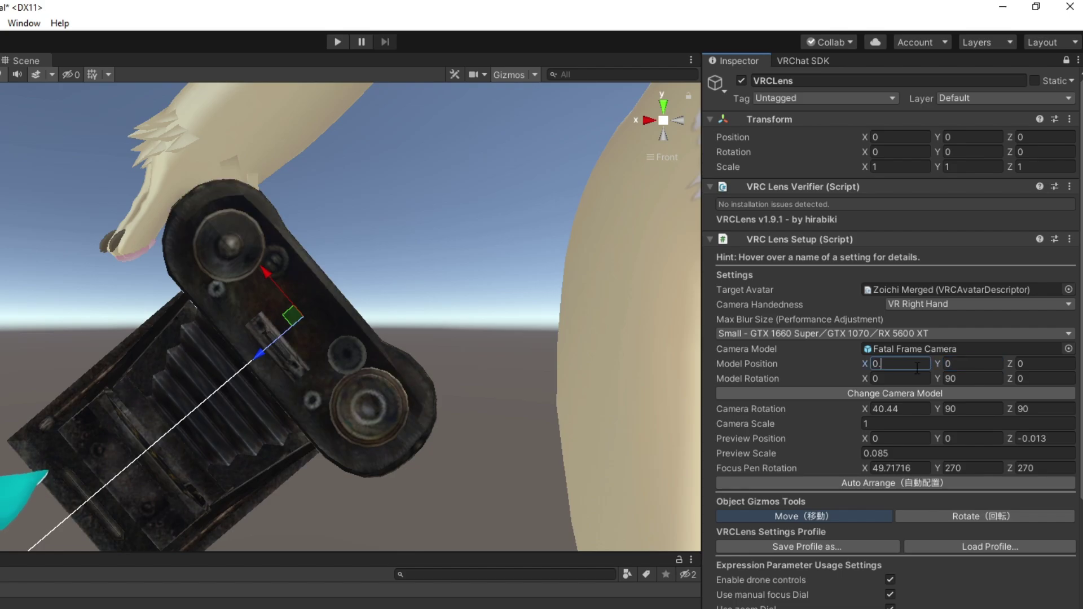
key(BackSpace)
key(BackSpace)
key(BackSpace)
Set the camera model's Model Position Z to -0.115
click(1058, 369)
text(0.0)
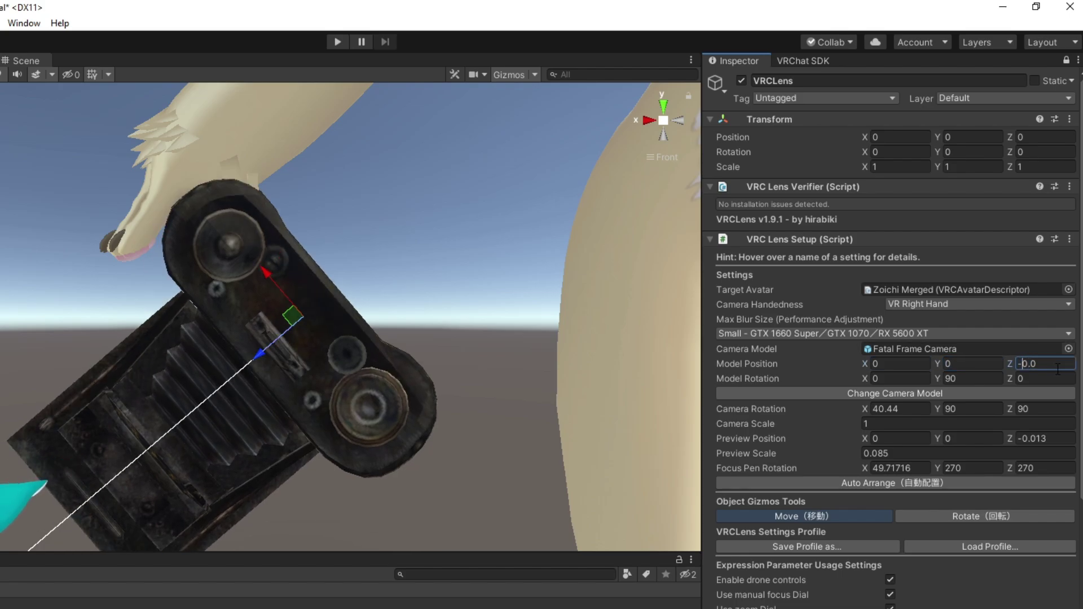
key(End)
text(2)
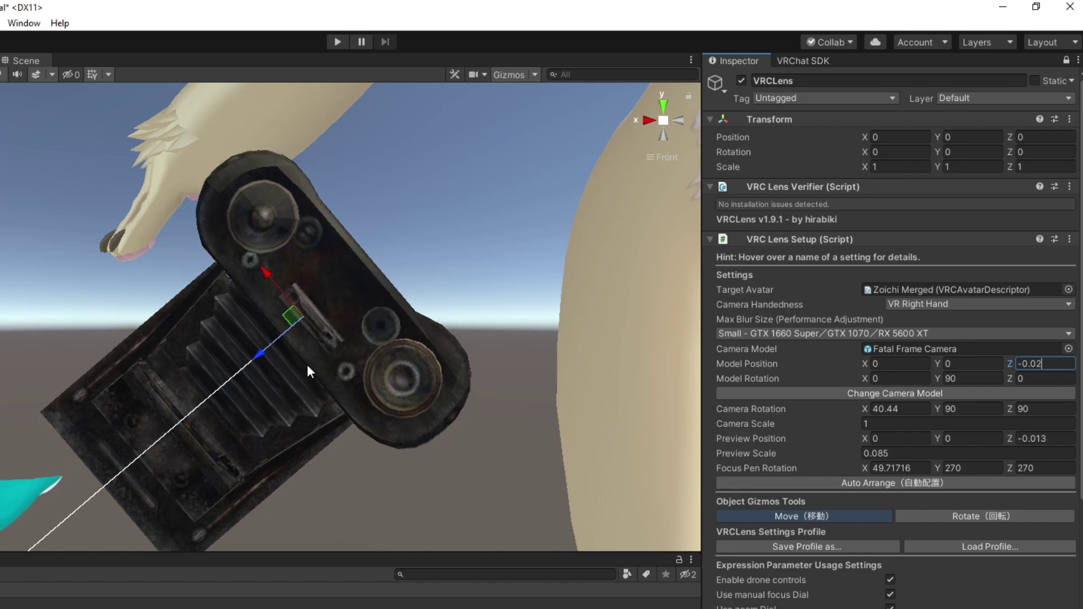
drag(1010, 364, 1034, 384)
text(7)
key(BackSpace)
key(BackSpace)
text(115)
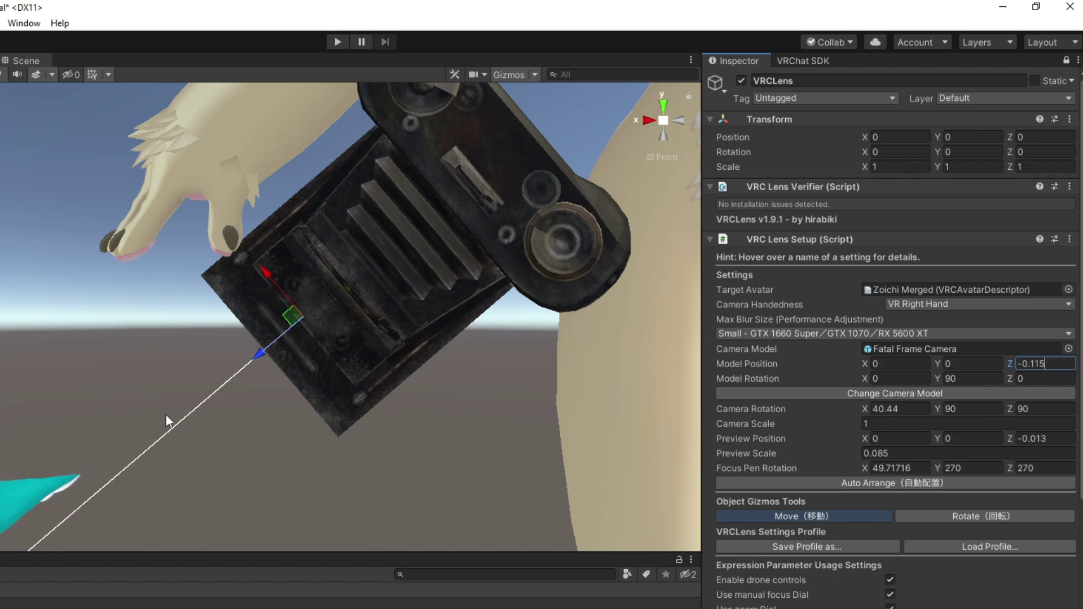
click(0, 414)
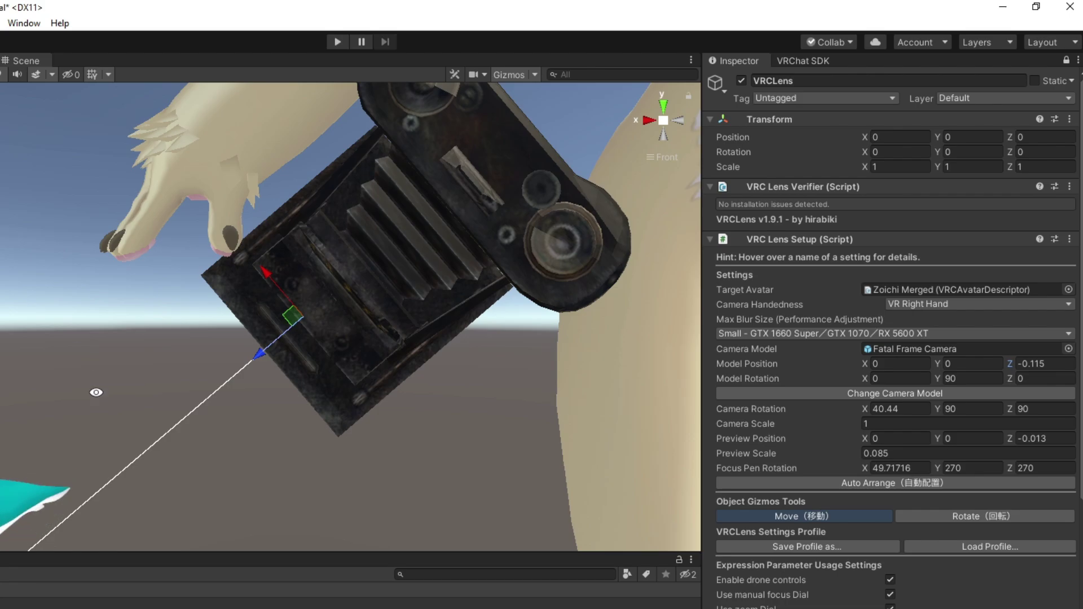
Center the lens of the camera model on its origin by setting Model Position X to 0.001 and Y to -0.058
alt+drag(97, 395, 395, 255)
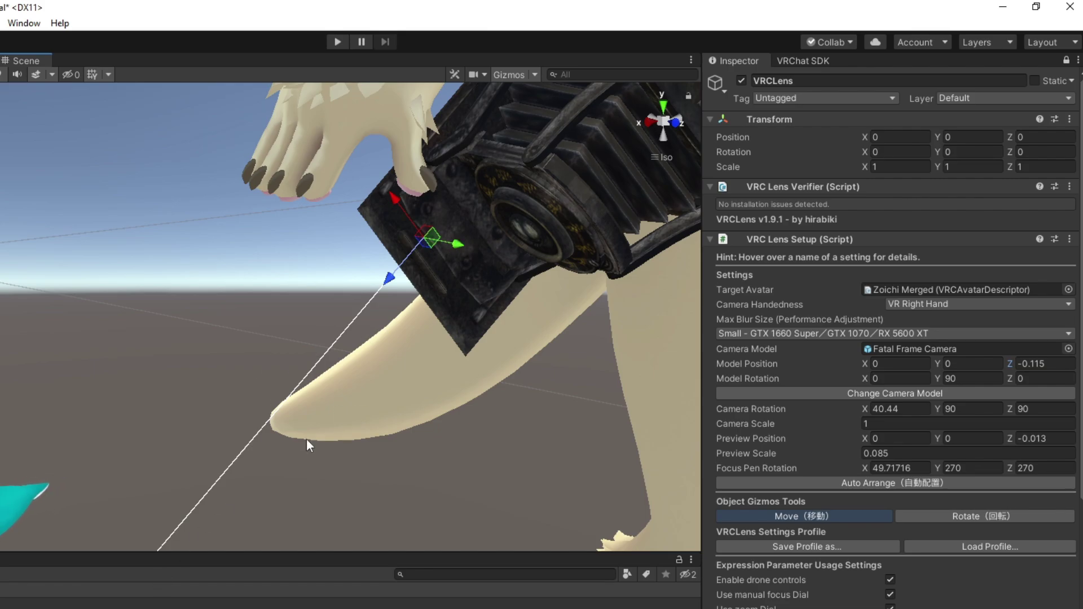
alt+drag(307, 439, 198, 305)
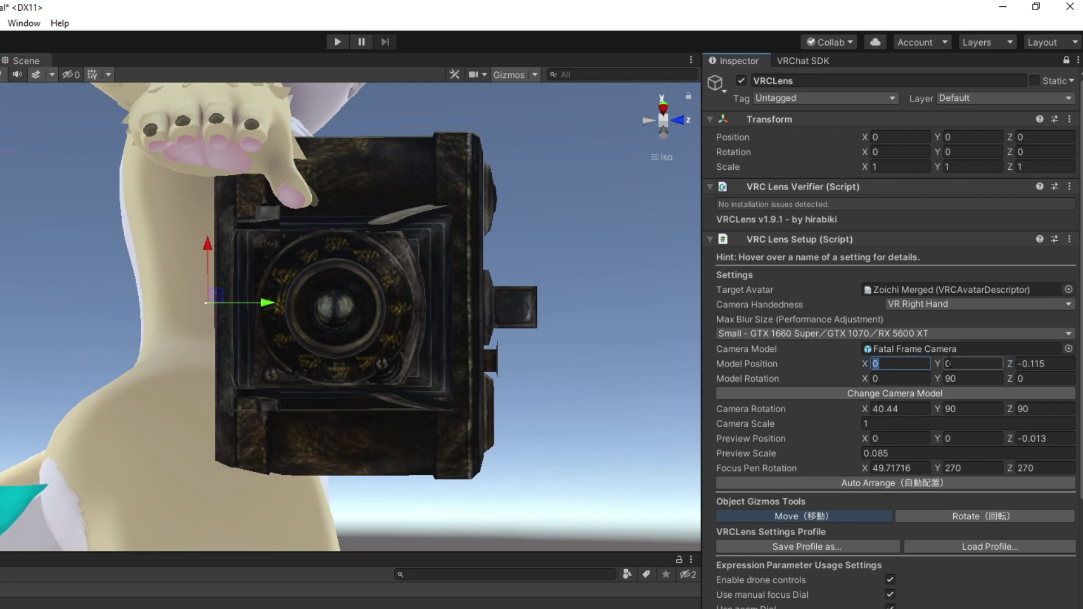
text(1)
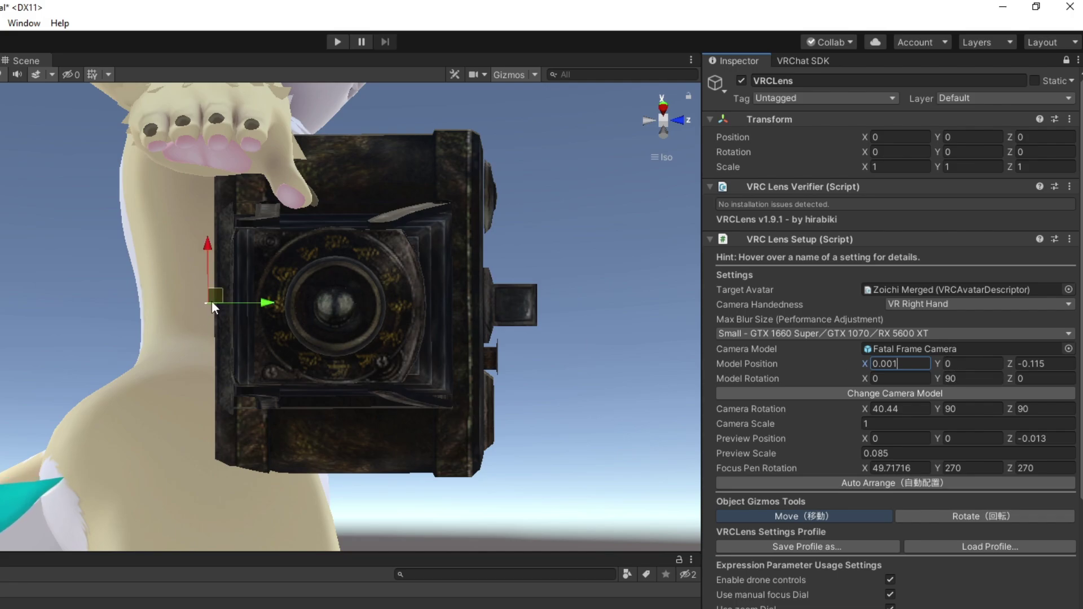
click(978, 364)
text(-0.03)
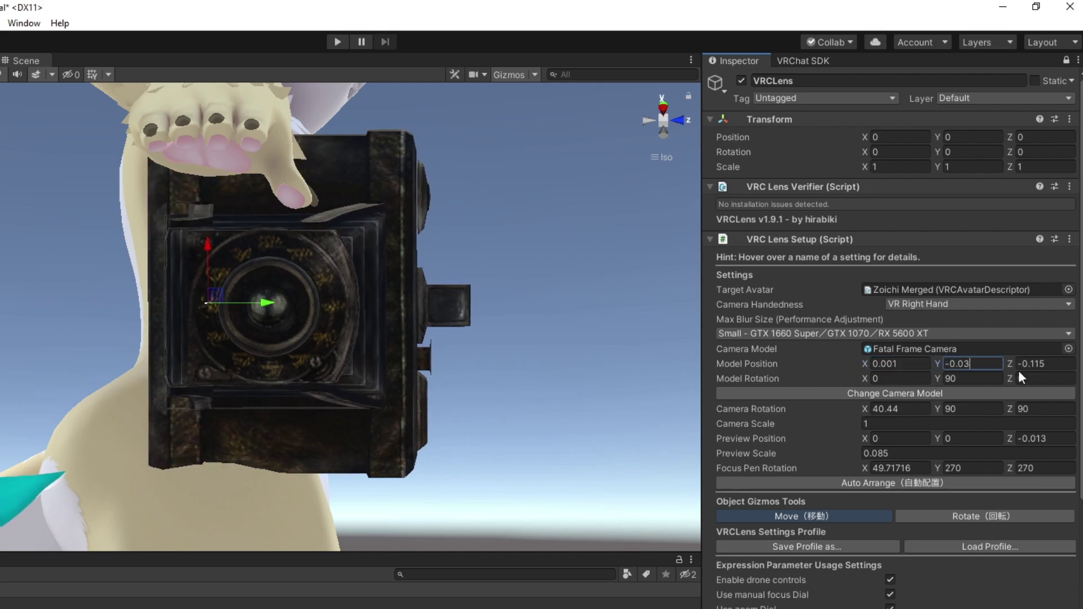
text(9)
key(BackSpace)
key(BackSpace)
key(BackSpace)
text(5)
key(BackSpace)
text(1)
key(BackSpace)
text(058)
right_drag(459, 322, 444, 328)
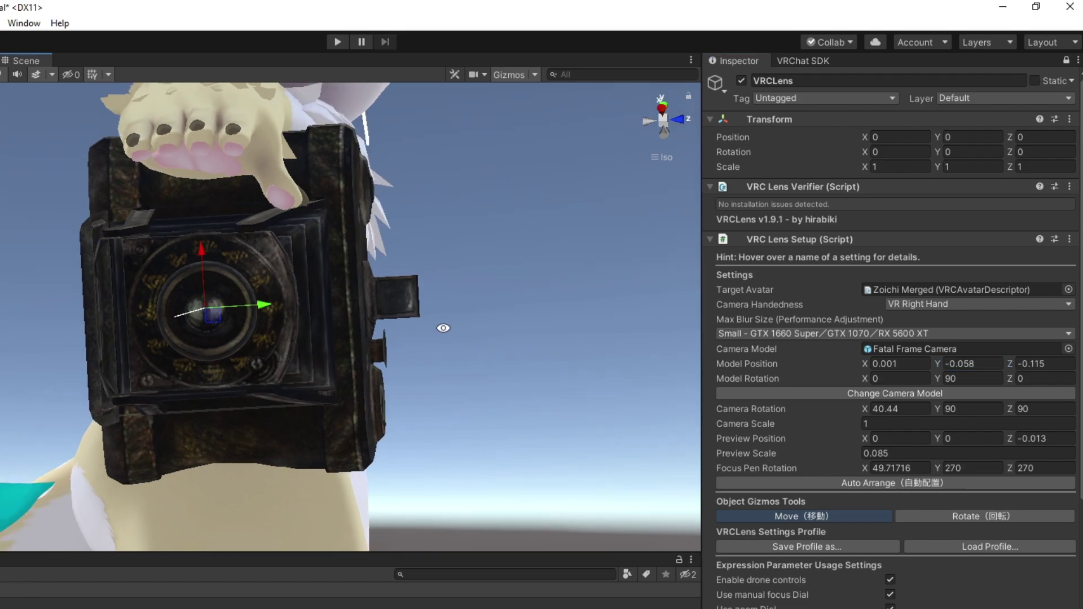
Place the blue preview screen at the back of the camera model by setting Preview Position Z to -0.14
alt+drag(444, 328, 367, 345)
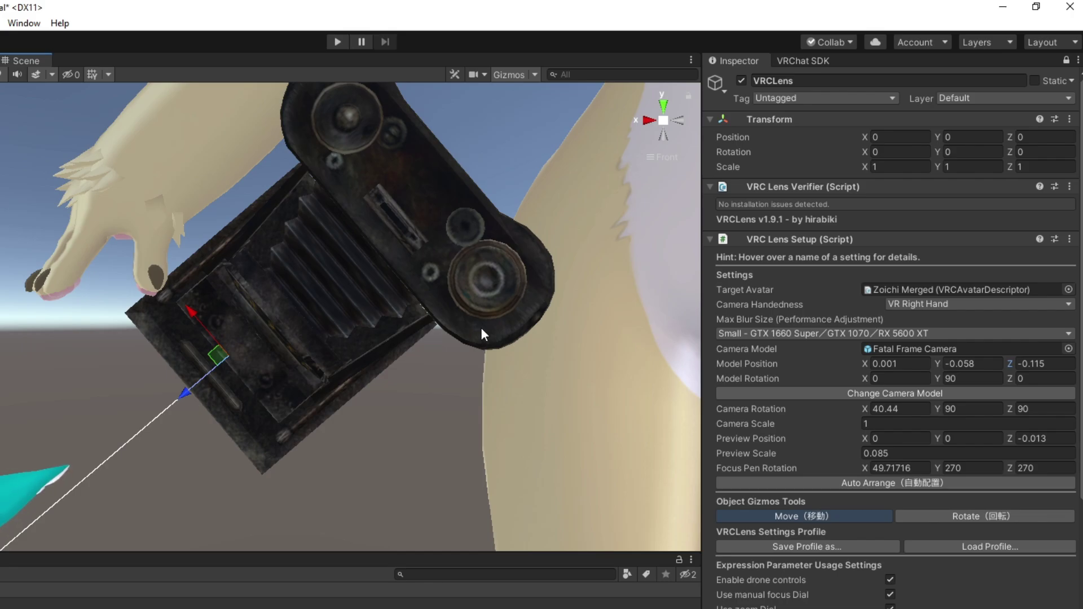
alt+drag(512, 281, 479, 290)
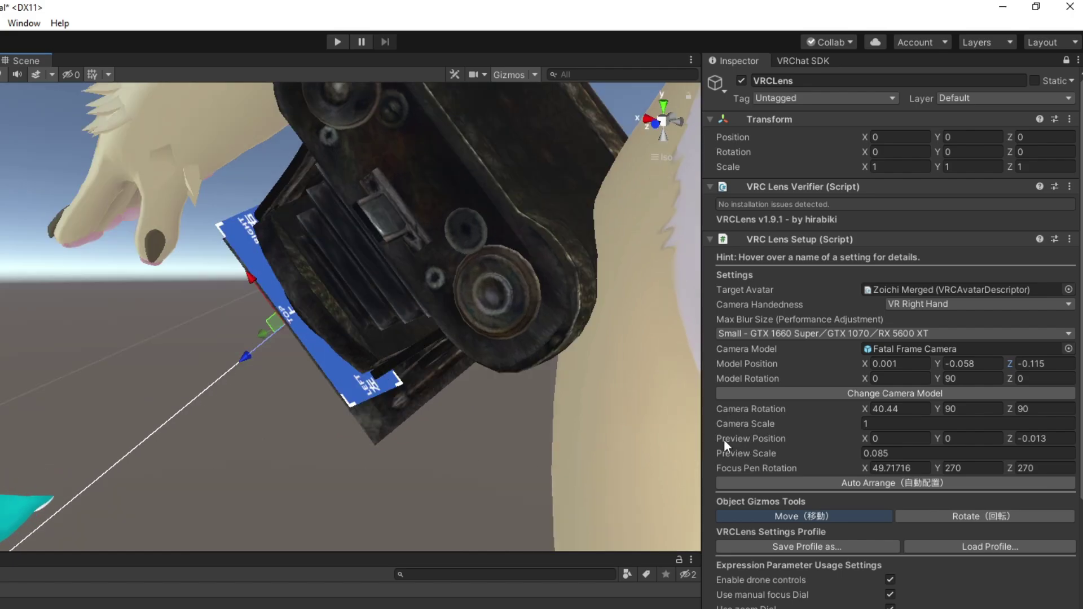
alt+drag(497, 395, 282, 397)
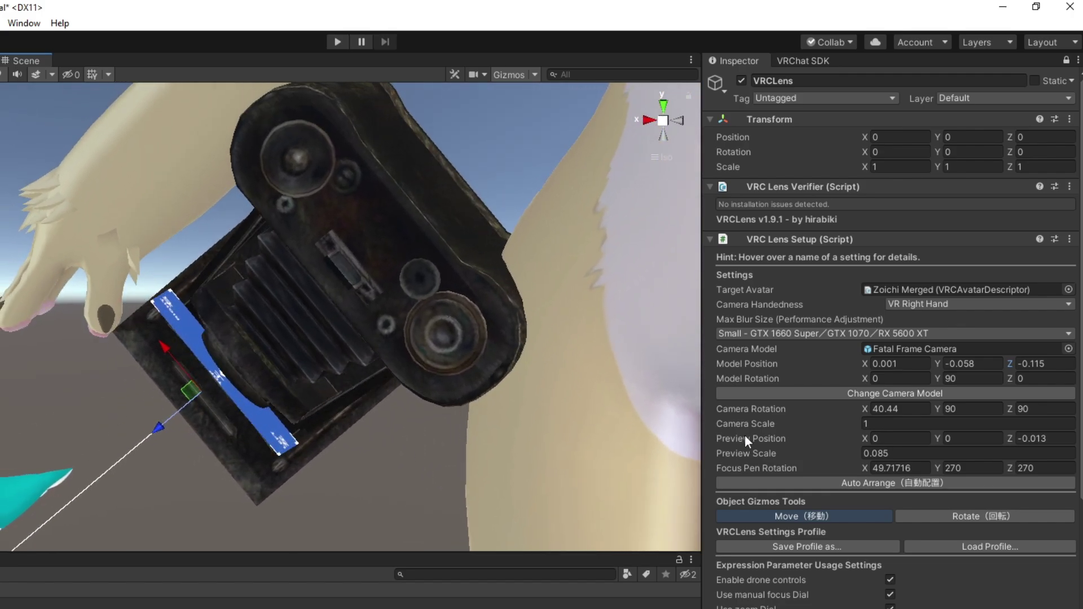
click(1057, 439)
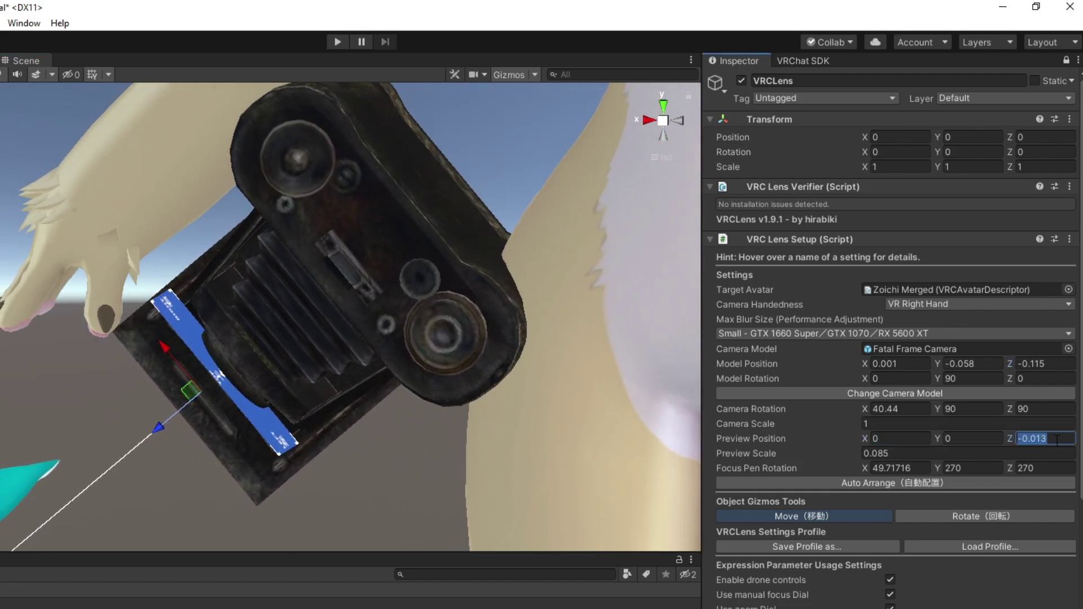
text(0)
key(BackSpace)
text(-0.01)
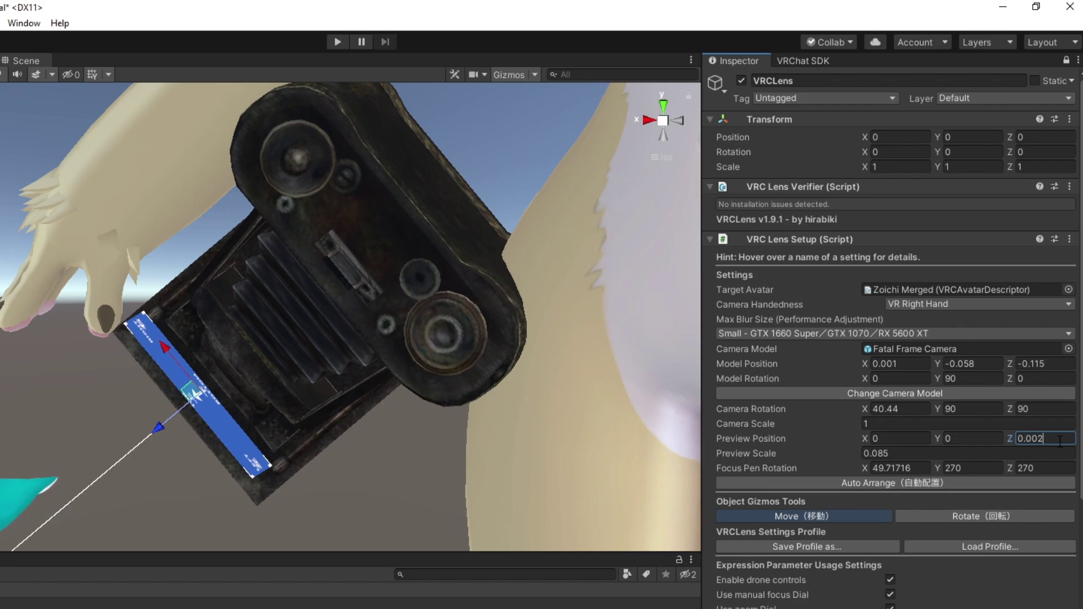
key(BackSpace)
text(3)
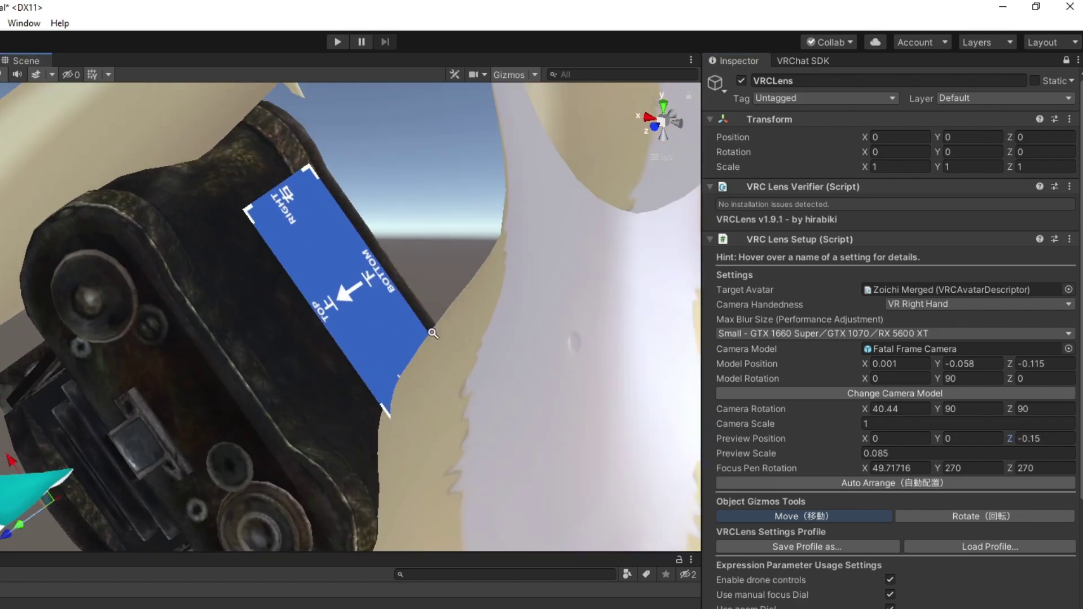
drag(1041, 439, 1036, 439)
text(356)
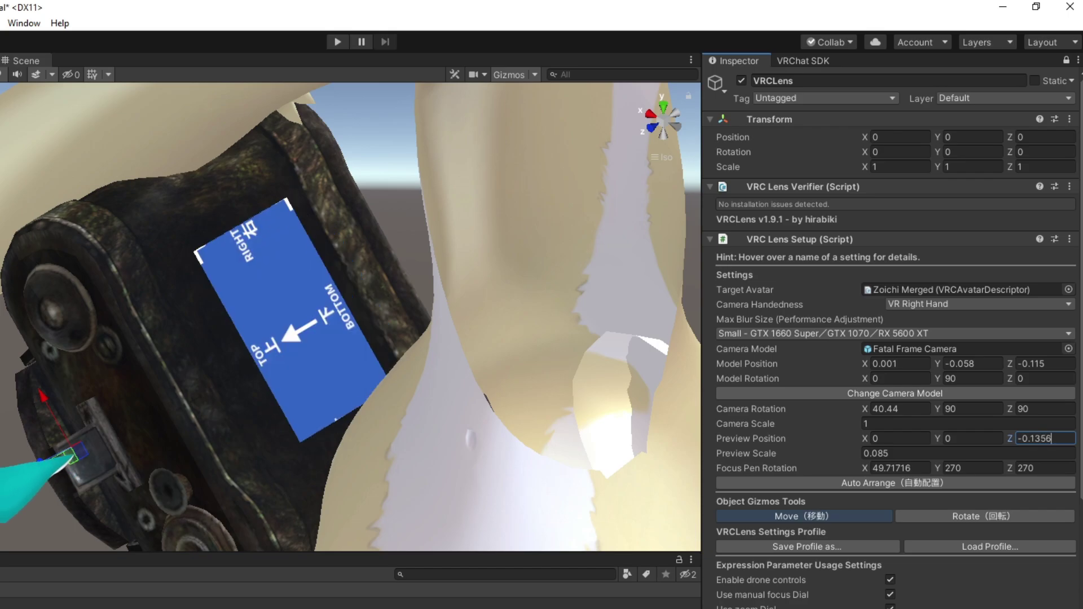
key(BackSpace)
key(BackSpace)
key(BackSpace)
text(4)
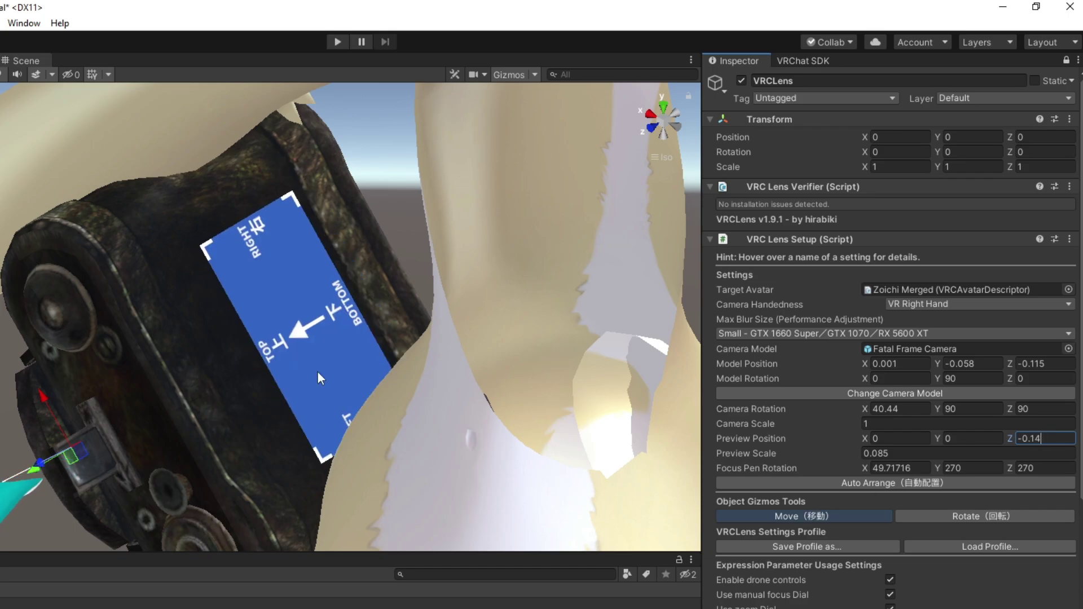
Enlarge the preview screen to a Preview Scale of 0.13 and set its Preview Position Z to -0.141
alt+drag(317, 372, 552, 345)
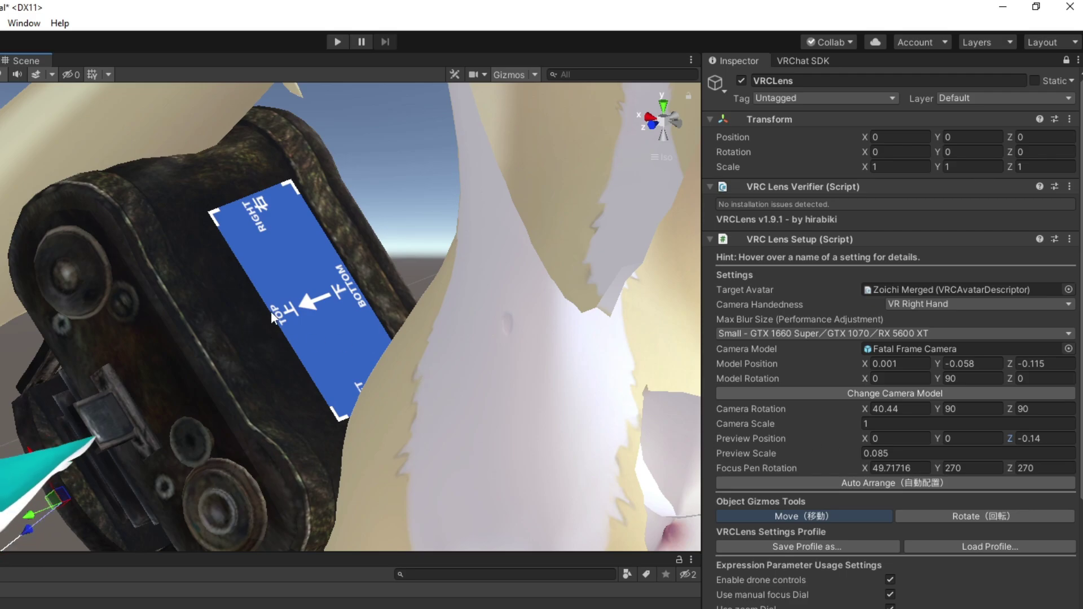
alt+drag(404, 282, 241, 133)
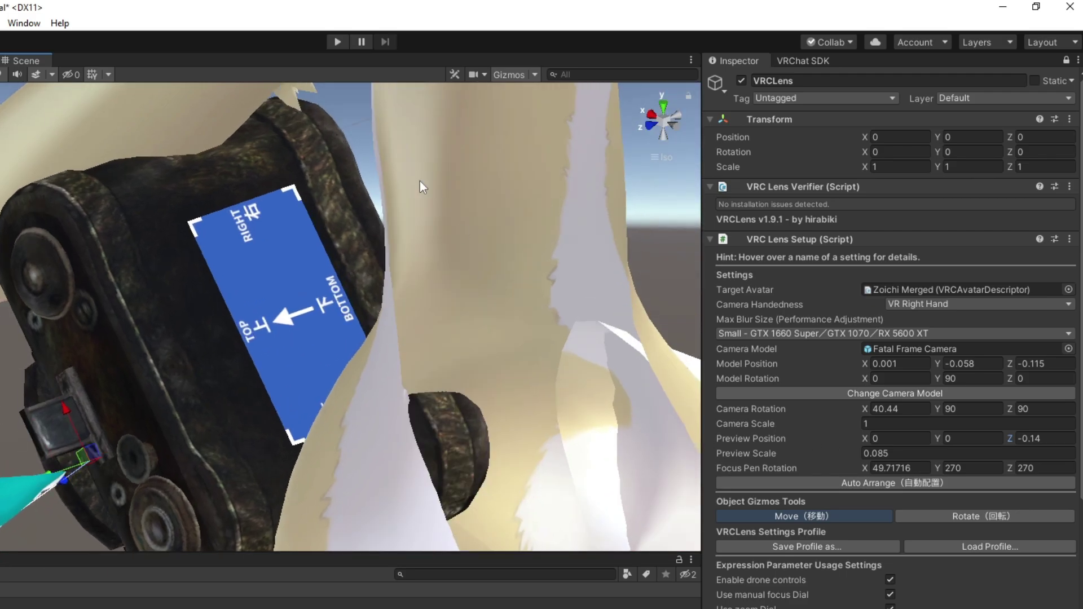
alt+drag(199, 398, 283, 334)
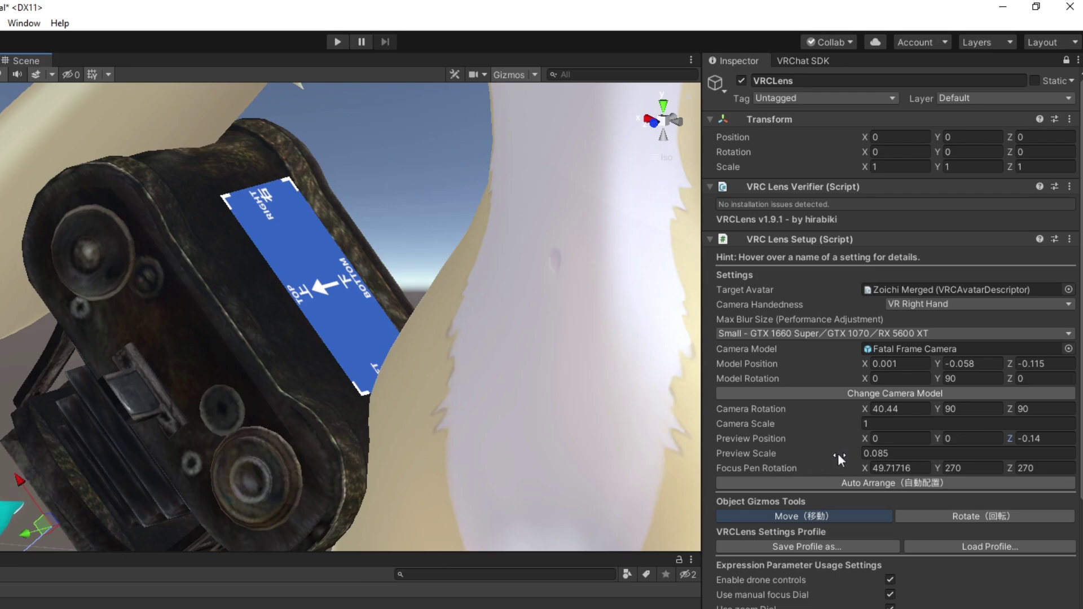
drag(755, 452, 763, 452)
alt+drag(497, 345, 429, 359)
click(944, 457)
key(BackSpace)
text(3)
key(BackSpace)
text(4)
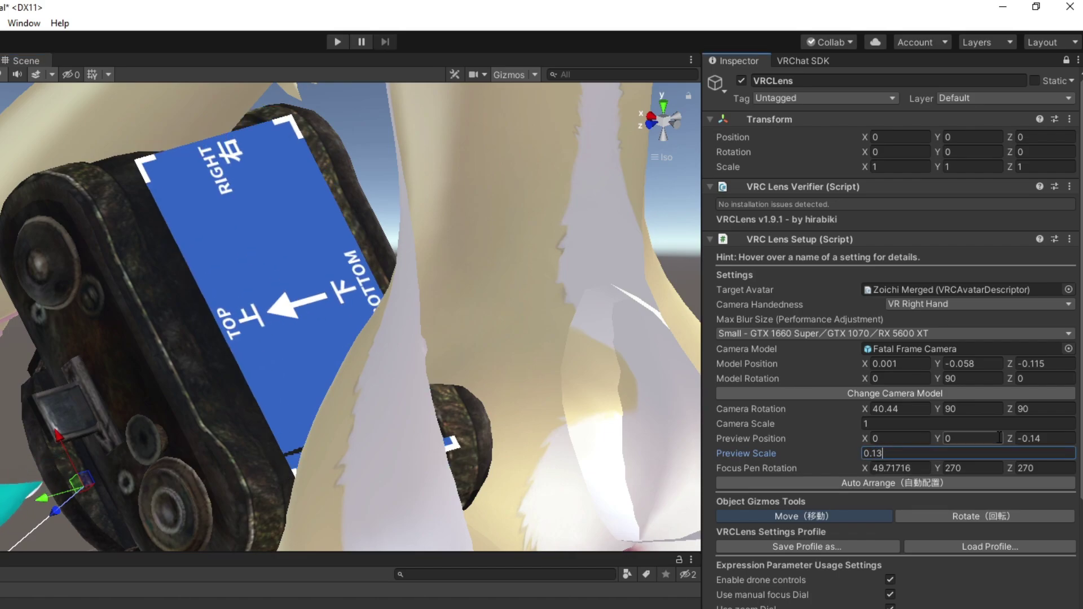
click(1043, 438)
text(1)
Examine the preview screen's fit on the camera back and the camera's size relative to the avatar's hand
scroll(333, 397, down, 3)
mouse_move(333, 398)
alt+mouse_down()
mouse_move(440, 398)
mouse_move(329, 403)
alt+mouse_up()
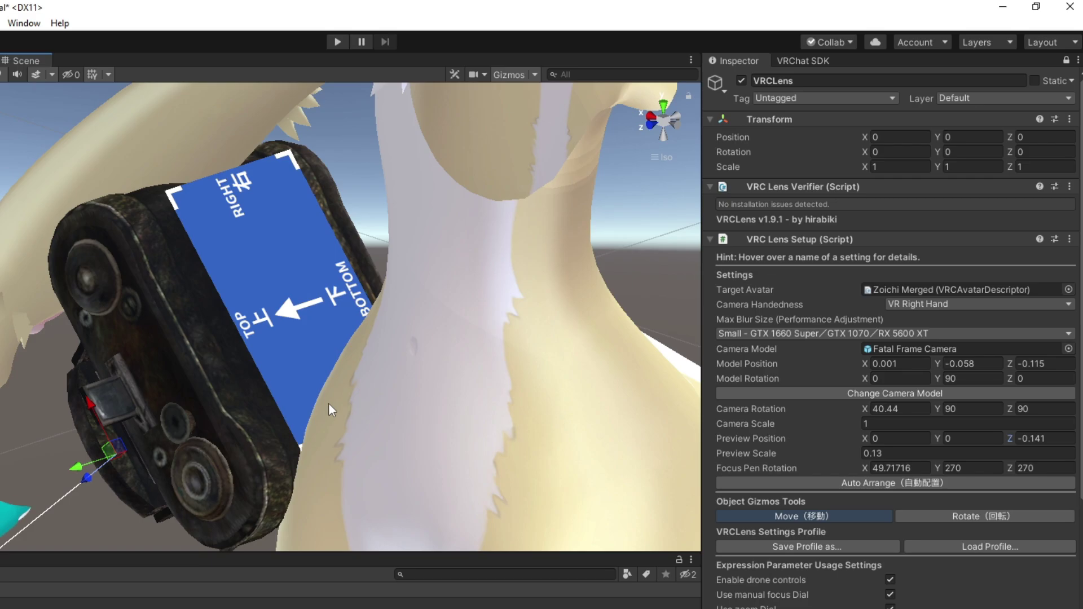
alt+drag(157, 405, 312, 310)
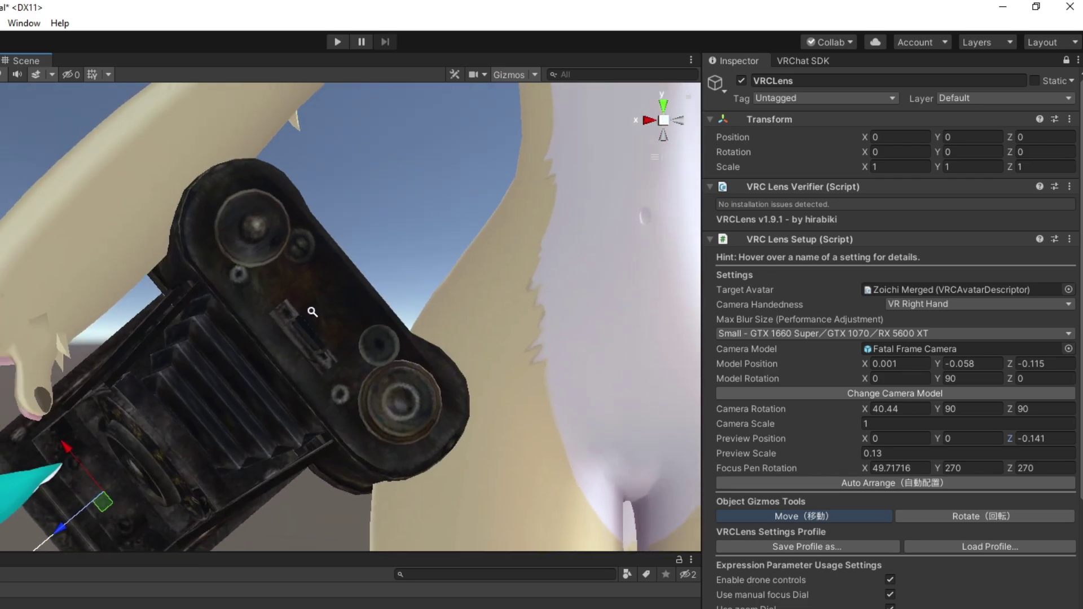
alt+right_drag(312, 310, 164, 361)
alt+drag(163, 361, 204, 364)
alt+right_drag(205, 365, 197, 363)
mouse_move(197, 363)
alt+mouse_down()
mouse_move(113, 356)
mouse_move(184, 350)
alt+mouse_up()
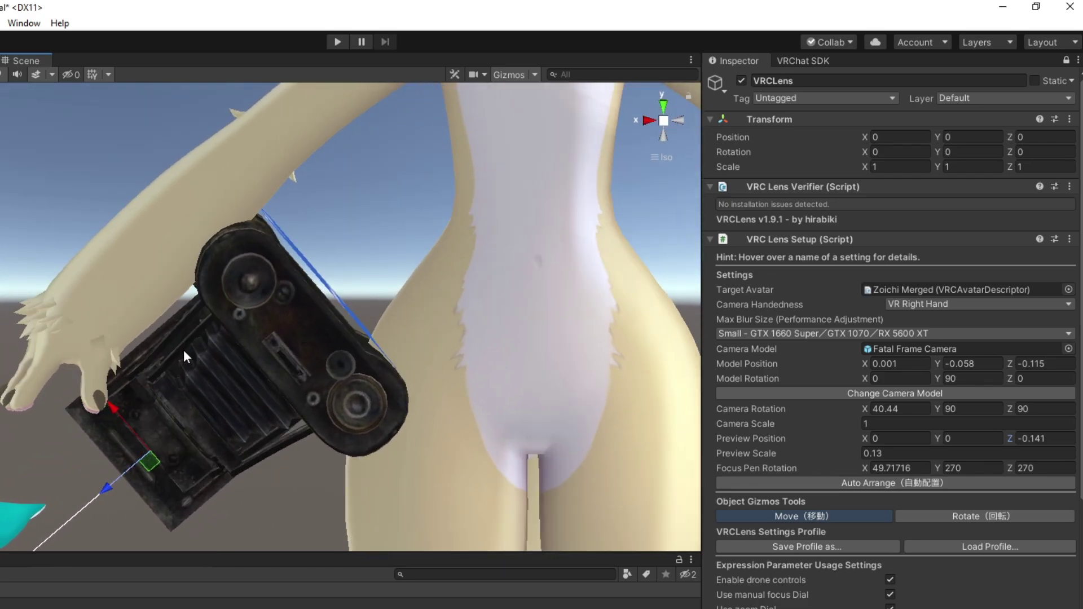
click(651, 121)
click(675, 122)
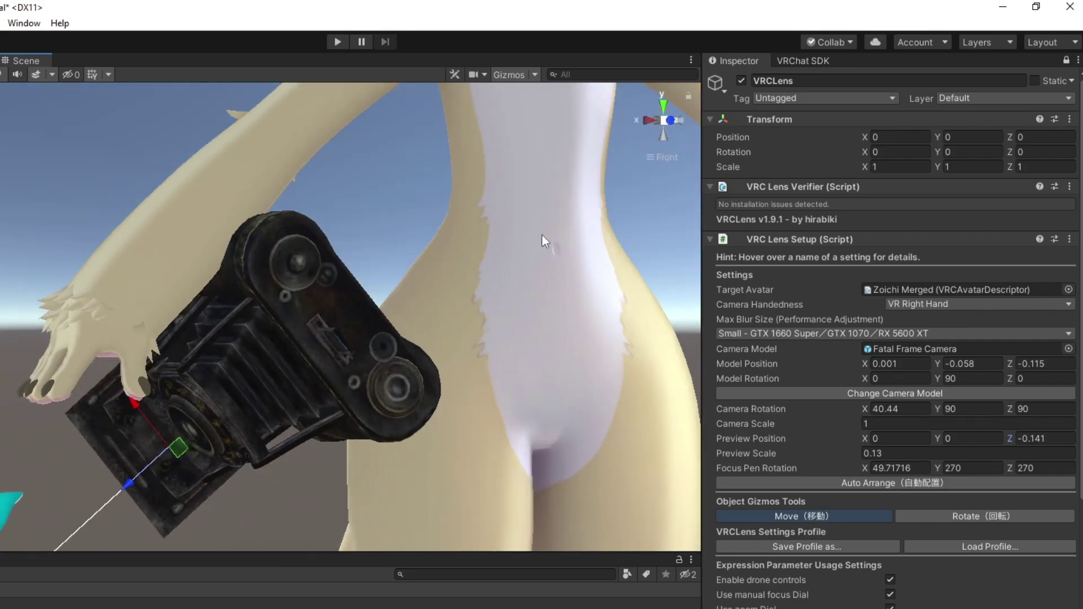
middle_drag(321, 320, 389, 282)
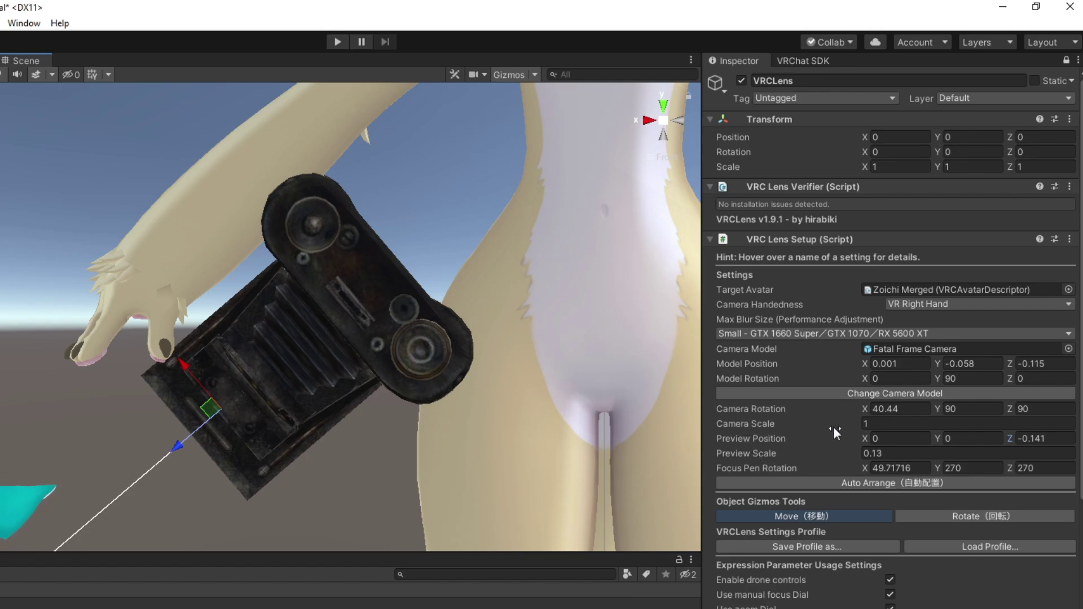
Shrink the camera by setting its Camera Scale to 0.68
click(868, 426)
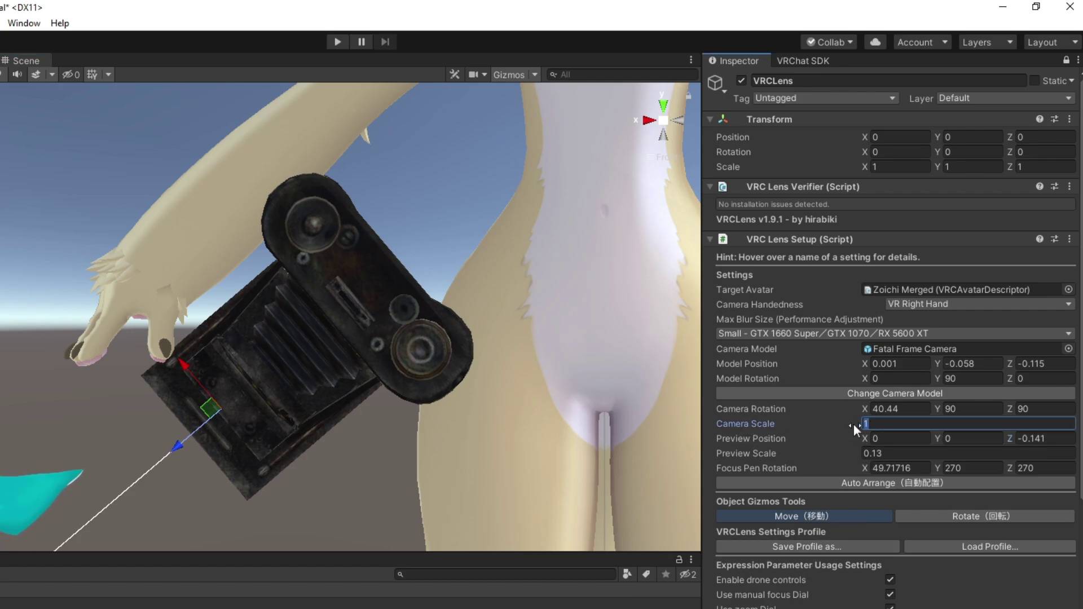
text(0.5)
key(BackSpace)
text(68)
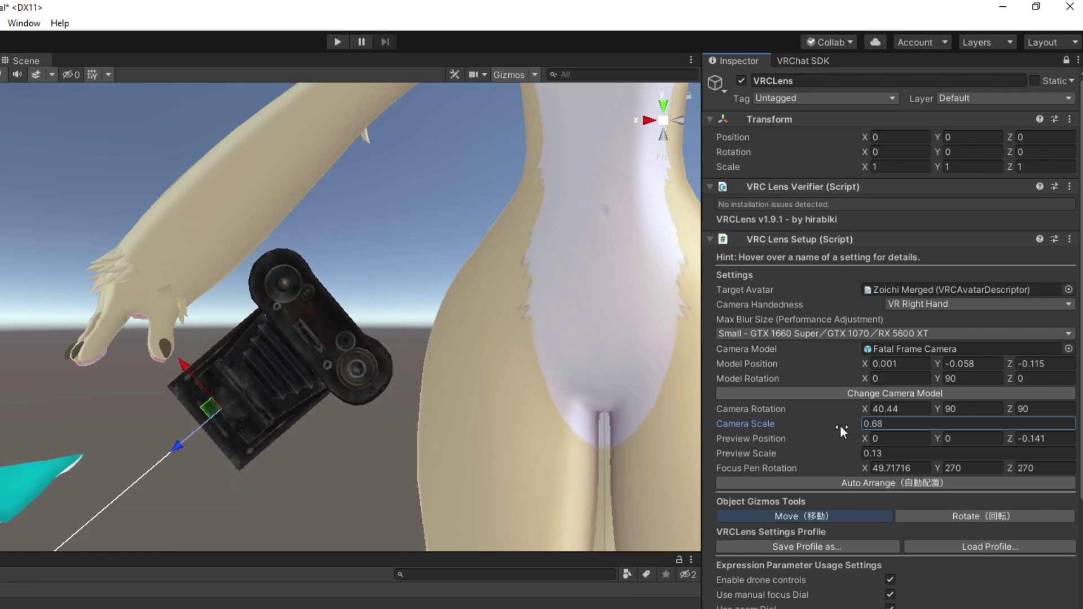
Move the camera along its lens direction and up against the avatar's right hand
mouse_move(394, 263)
alt+mouse_down()
mouse_move(237, 268)
mouse_move(387, 263)
alt+mouse_up()
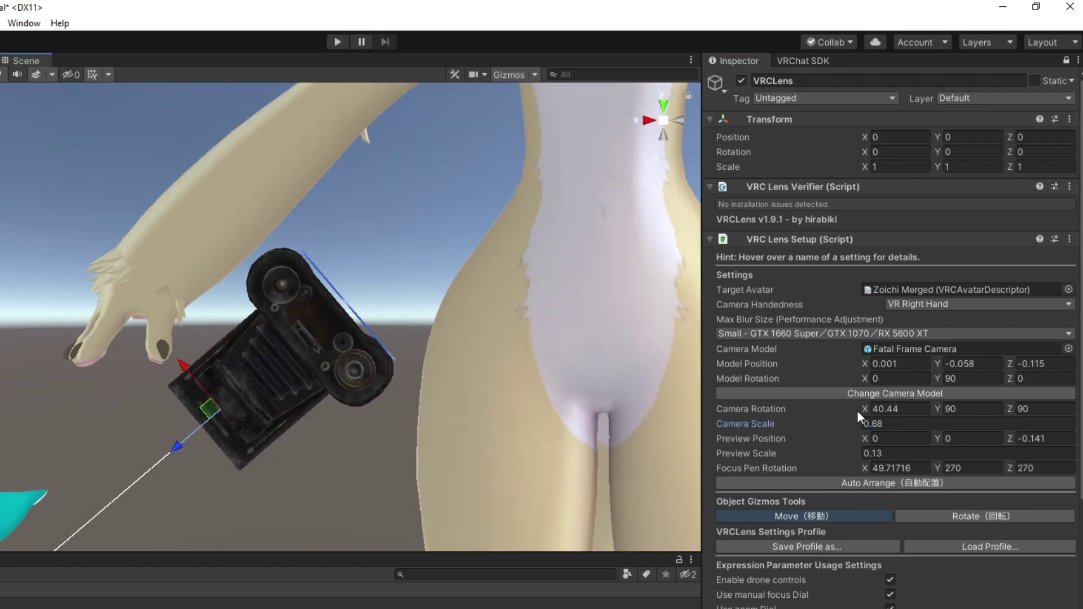
drag(177, 447, 93, 516)
drag(102, 442, 70, 409)
alt+drag(285, 414, 92, 428)
middle_drag(238, 398, 233, 351)
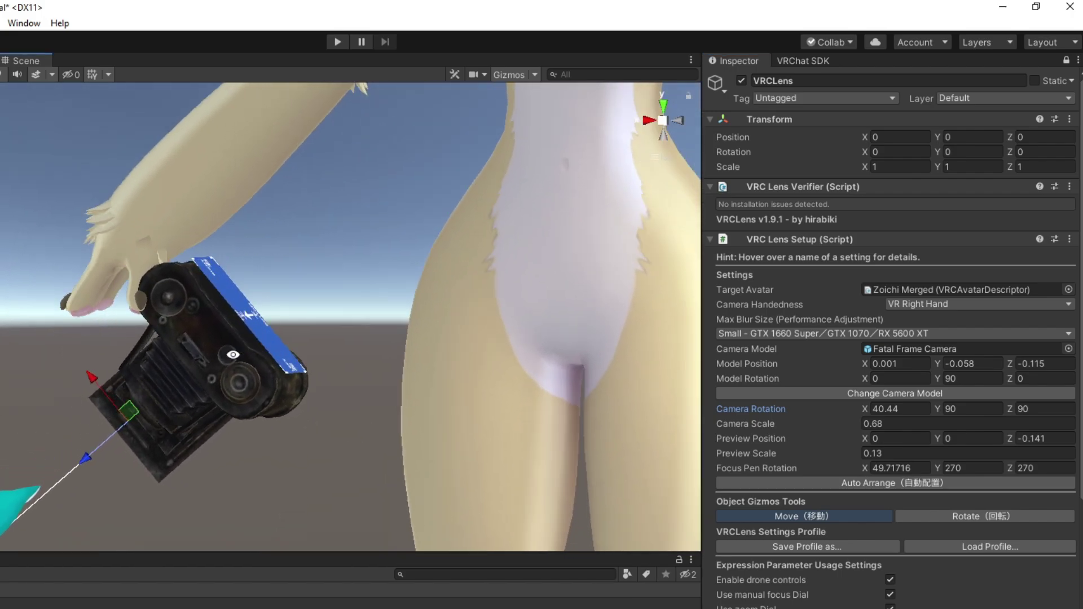
alt+drag(232, 351, 282, 354)
drag(121, 351, 134, 368)
Fine-tune the camera's sideways, lengthwise and height placement under the avatar's right hand
alt+drag(389, 361, 150, 403)
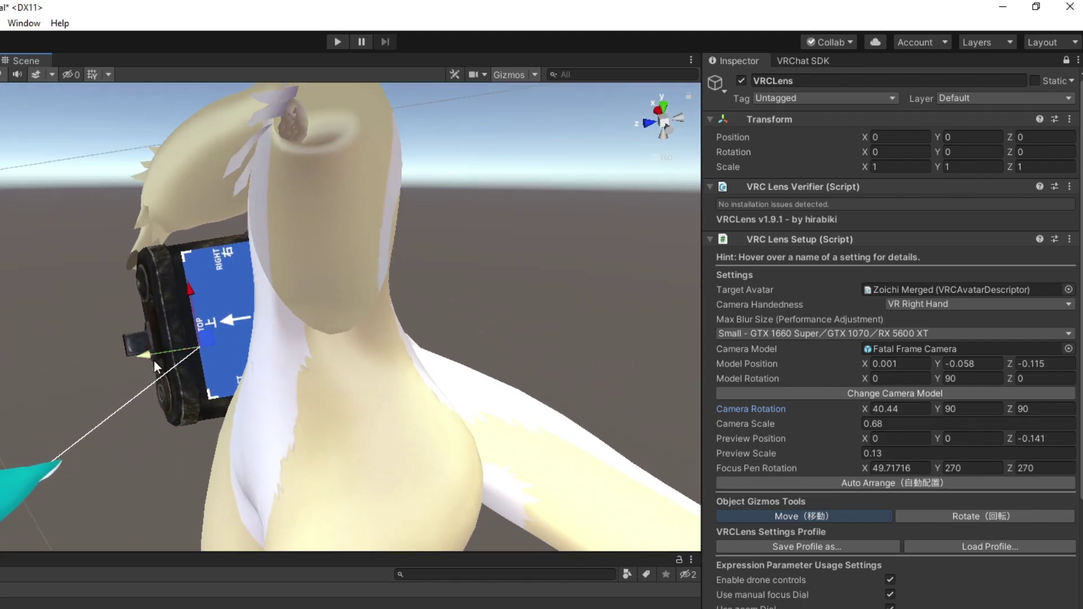
drag(152, 360, 140, 356)
drag(522, 324, 508, 324)
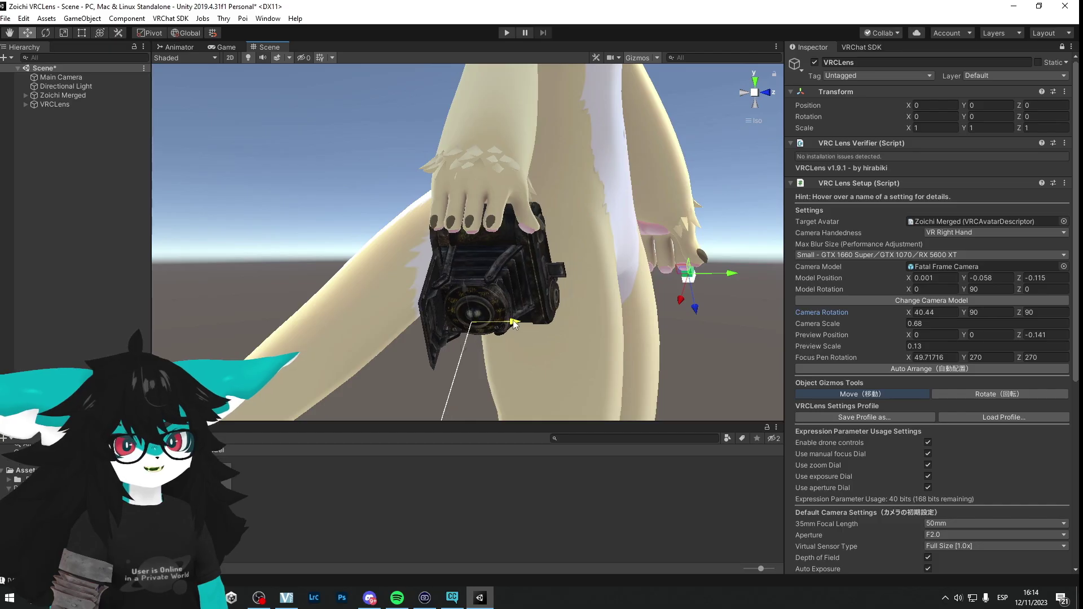
alt+drag(497, 299, 455, 292)
right_drag(455, 292, 485, 300)
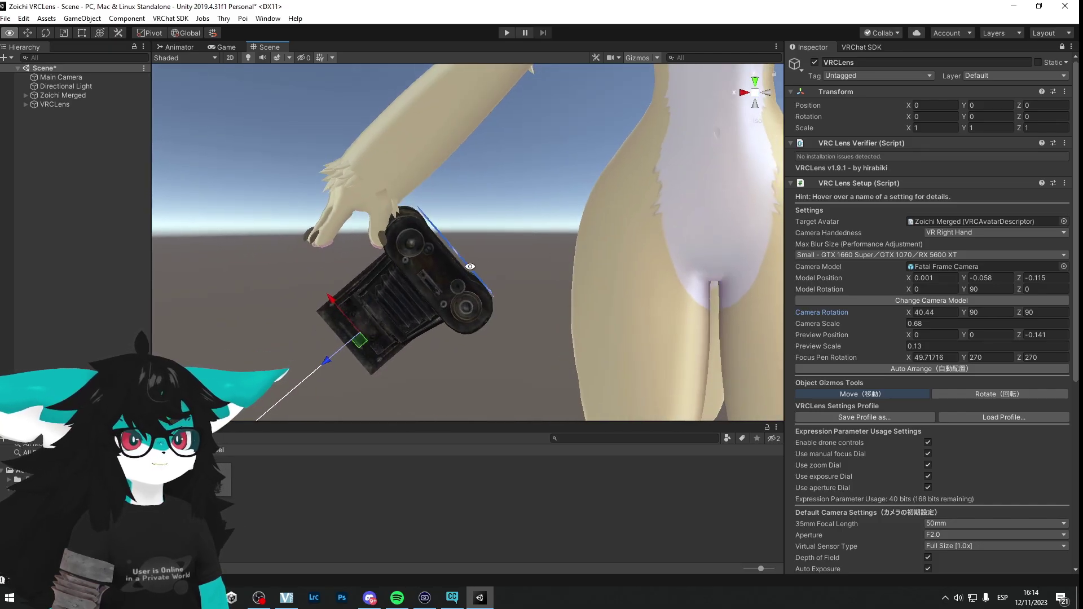
drag(325, 361, 317, 368)
right_drag(324, 319, 317, 306)
mouse_move(316, 303)
mouse_down()
mouse_move(372, 321)
mouse_move(327, 309)
mouse_up()
scroll(339, 305, down, 6)
click(747, 92)
click(764, 93)
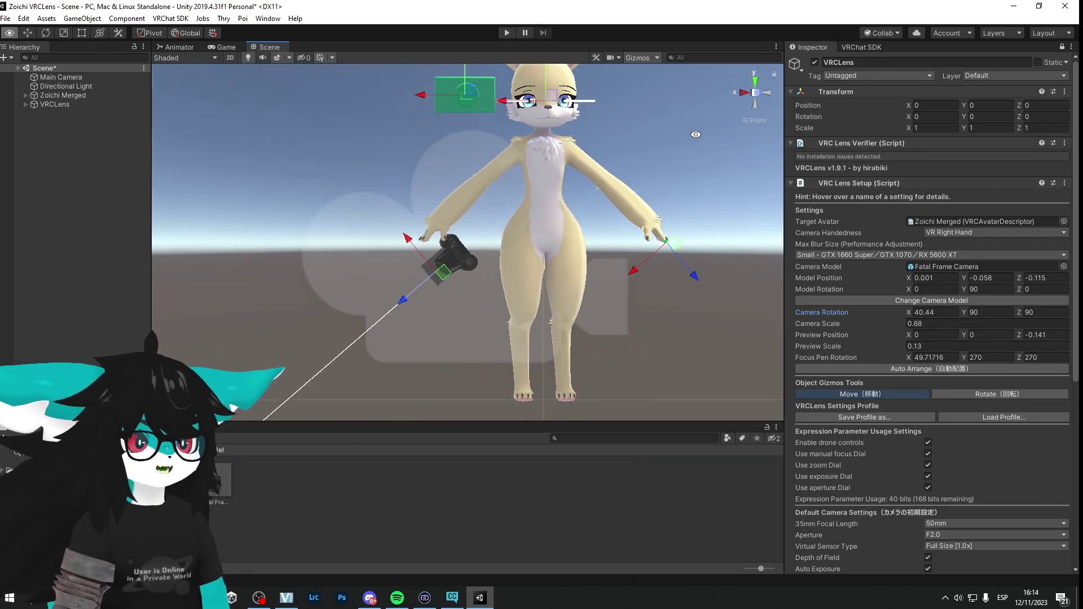
middle_drag(682, 159, 628, 204)
scroll(628, 205, down, 2)
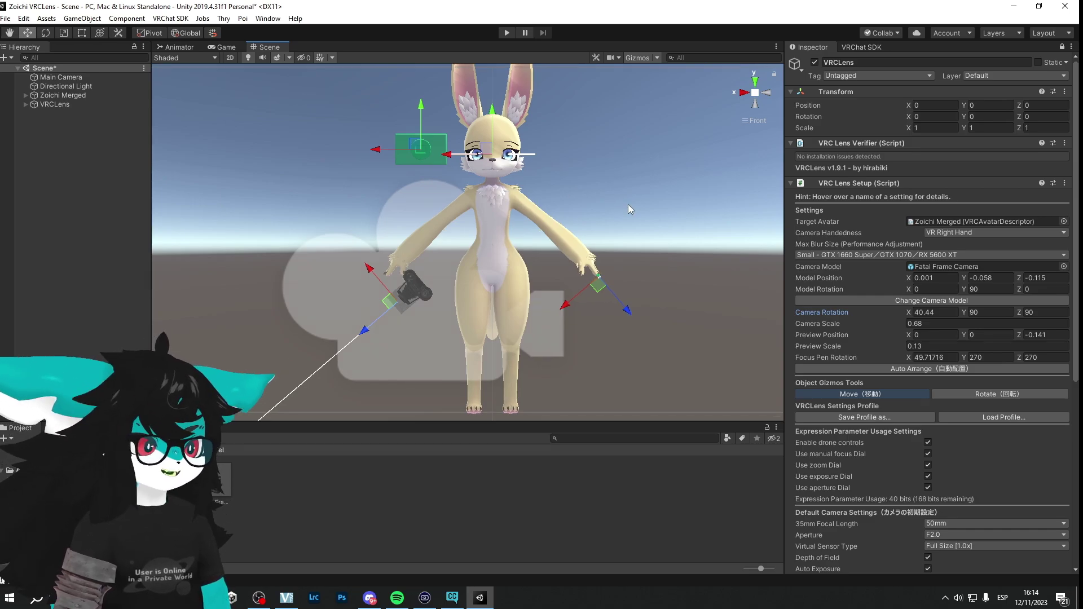
Turn the camera model under the avatar's right hand to a Camera Rotation of about 36.07, 121.29, 109.69
scroll(939, 344, down, 6)
scroll(467, 361, up, 7)
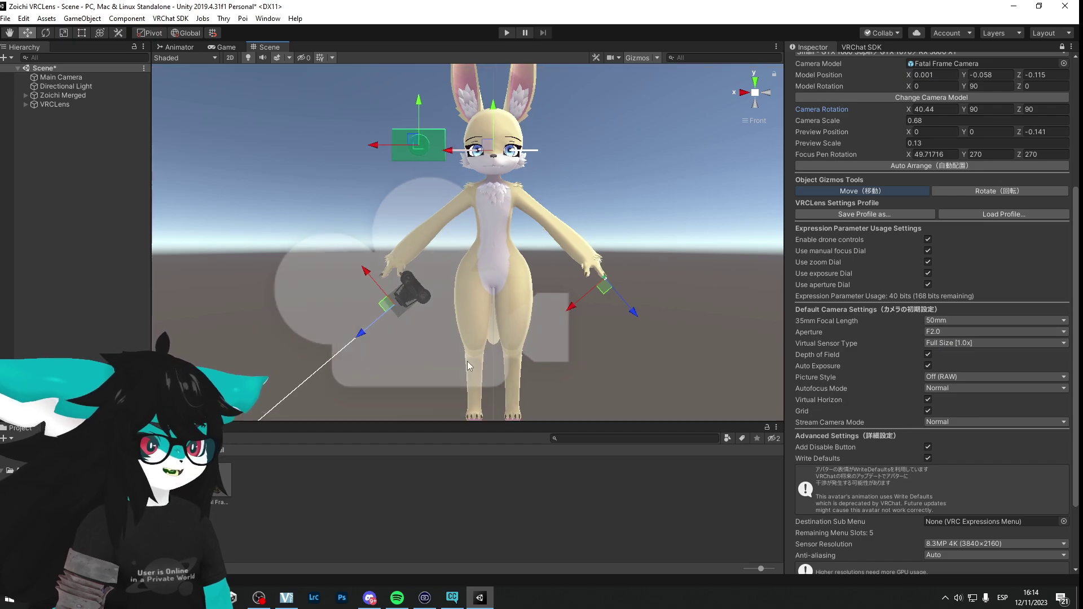
middle_drag(384, 338, 469, 251)
scroll(429, 268, up, 7)
alt+drag(393, 281, 270, 255)
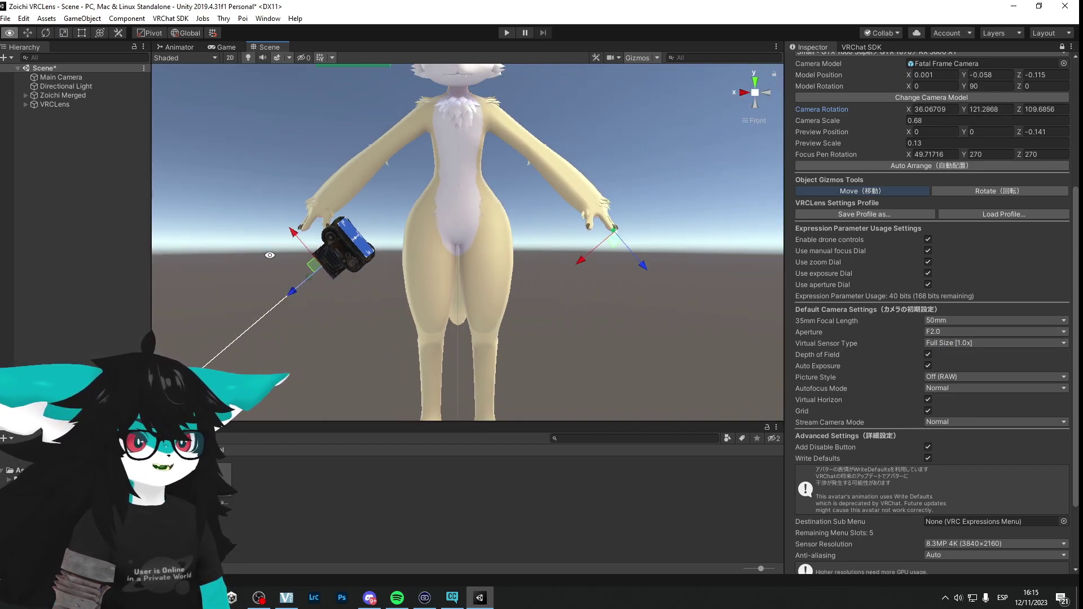
Open the VRChat SDK builder and name the avatar Zoichi VRCLens
click(861, 48)
click(893, 111)
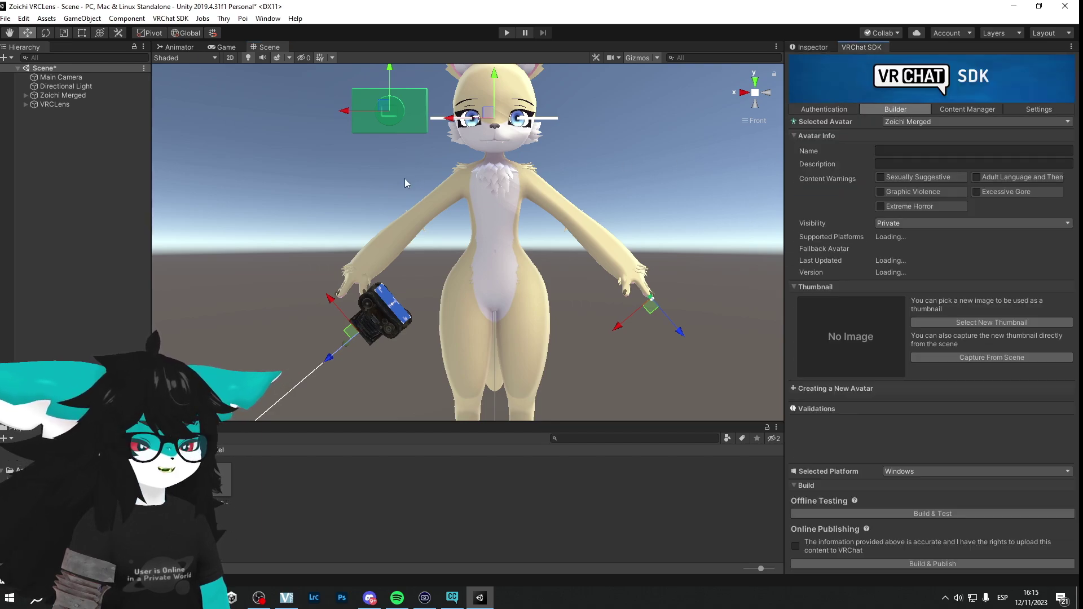
click(951, 152)
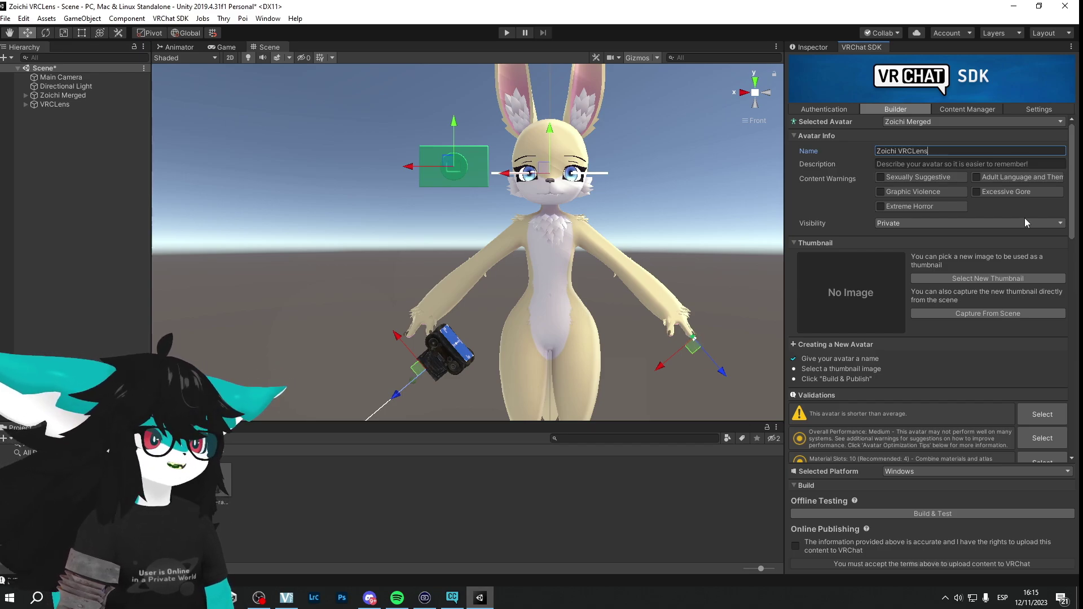
Capture the avatar's thumbnail from the scene, accept the content rights statement, and build and publish it online
click(988, 313)
scroll(849, 350, down, 5)
scroll(859, 404, down, 3)
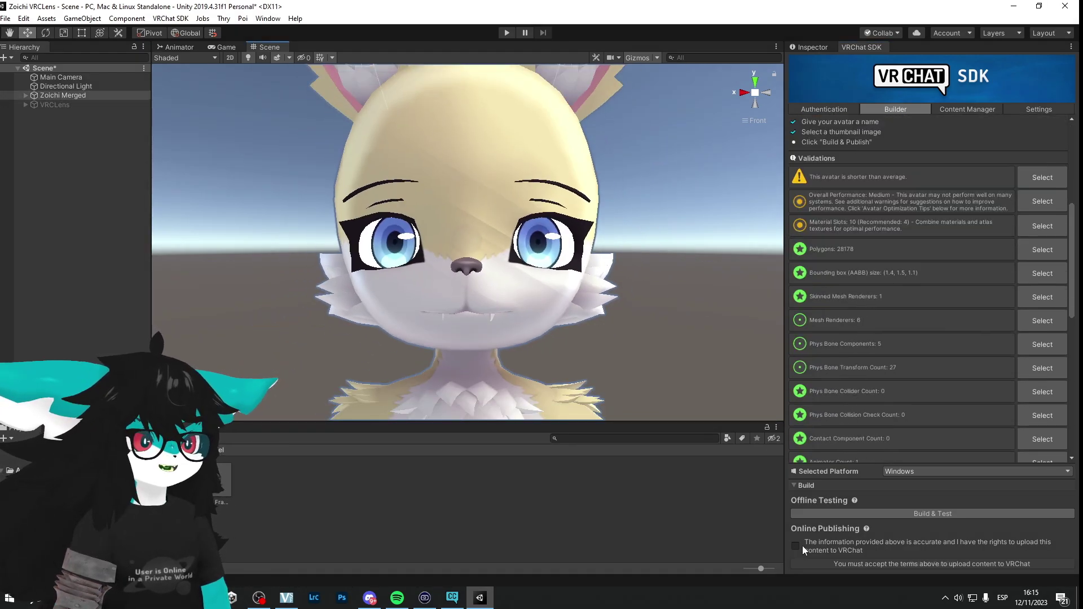
click(795, 545)
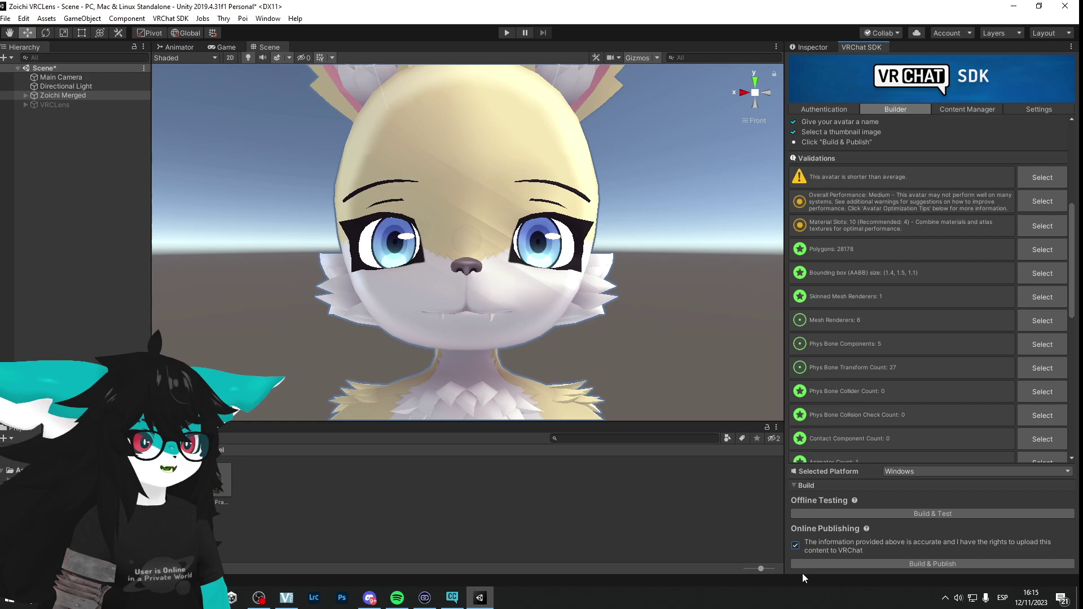
click(845, 561)
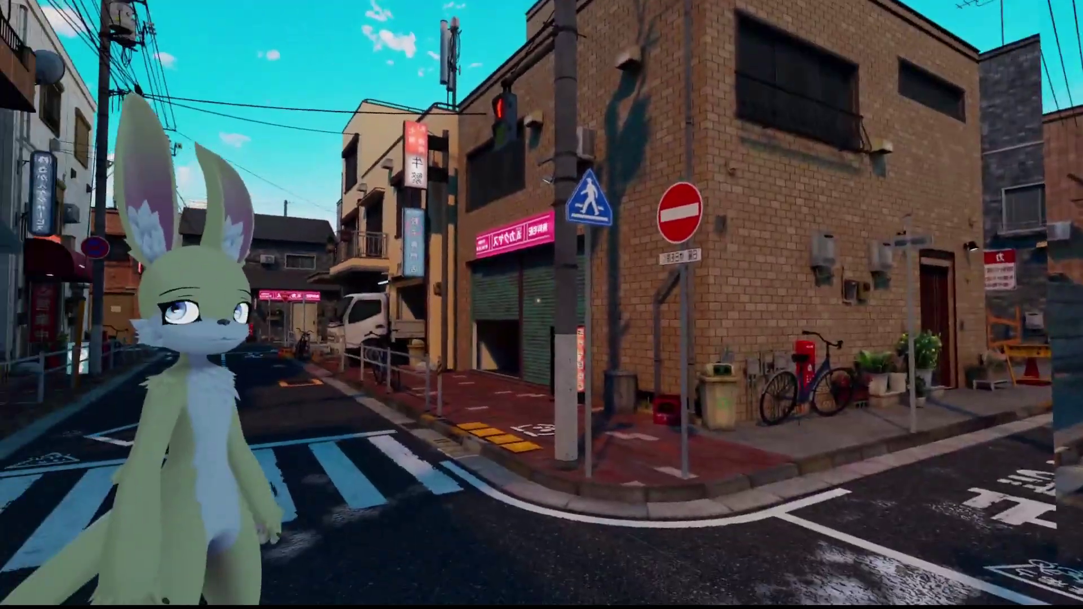
In VRChat, enable VRCLens on the uploaded avatar and view the camera model up close in the mirror
key(r)
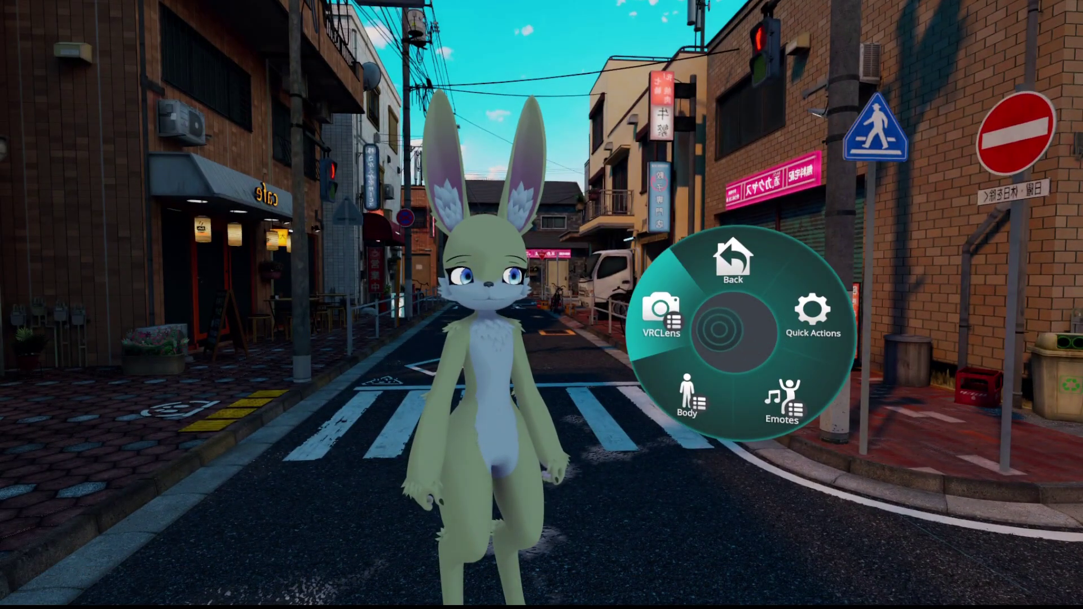
click(719, 330)
click(746, 318)
key(r)
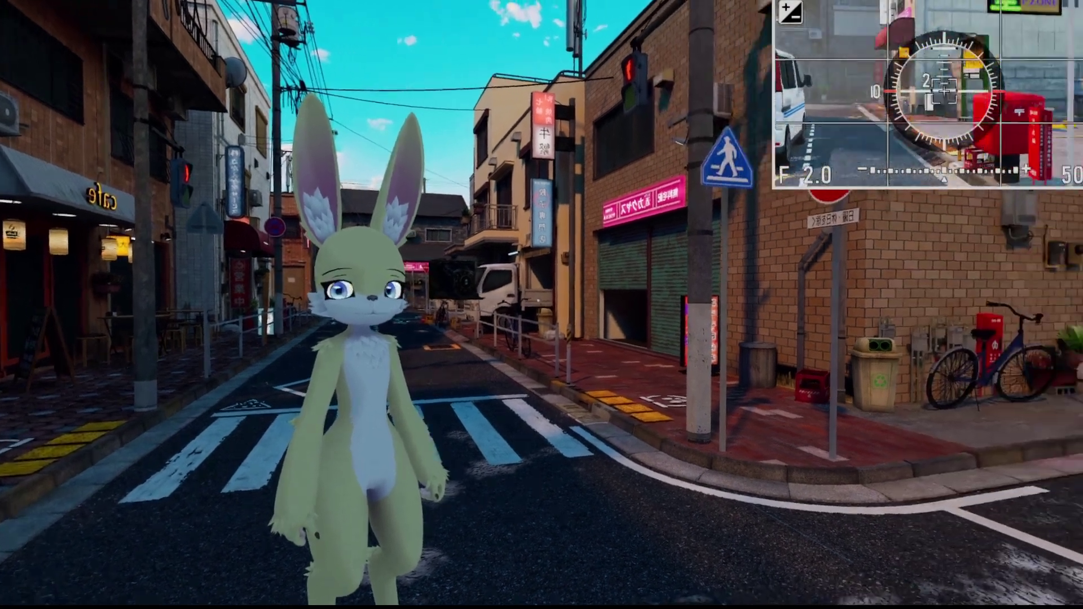
key(w)
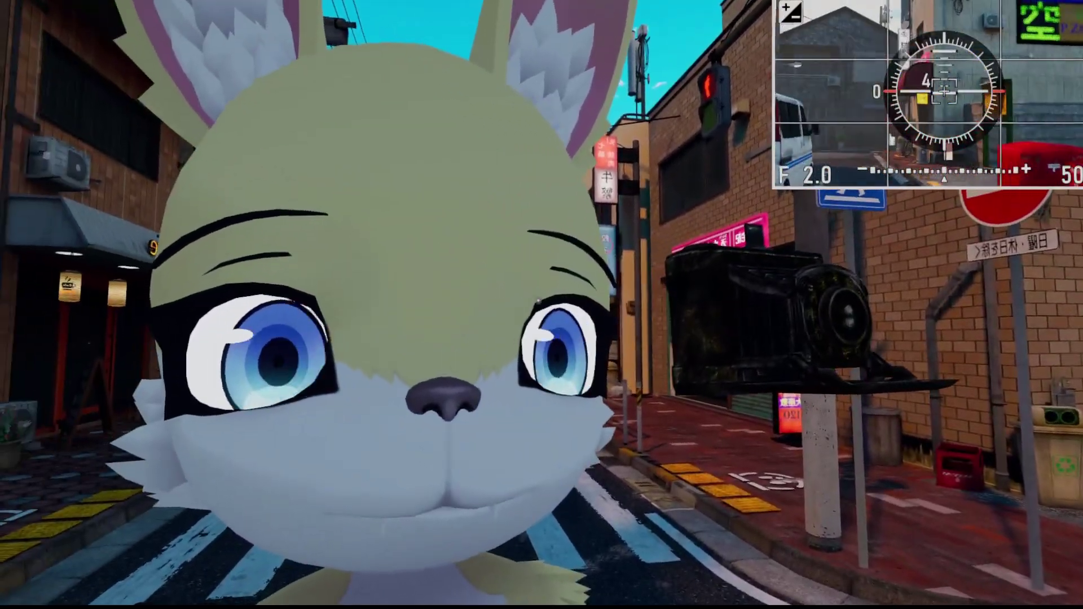
key(s)
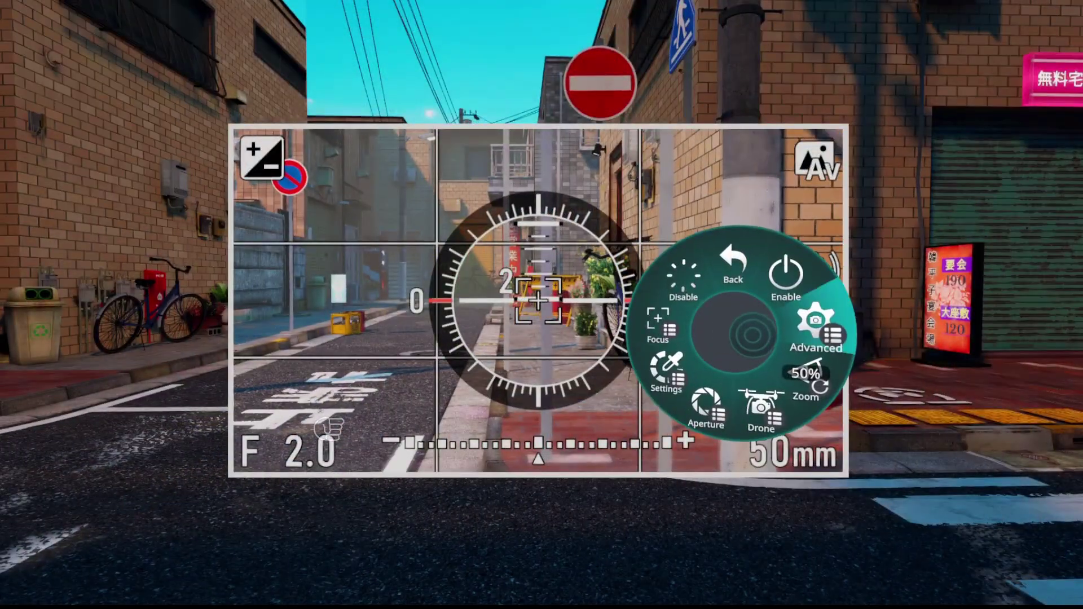
Zoom the VRCLens camera out to 0%, a 12 mm focal length
click(807, 339)
drag(836, 379, 826, 350)
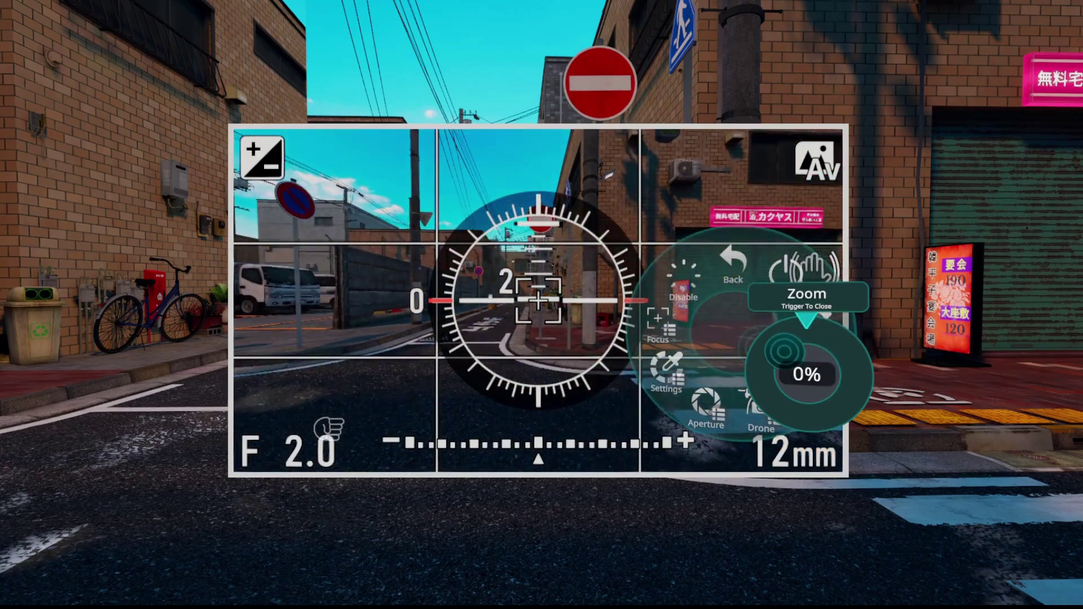
click(788, 351)
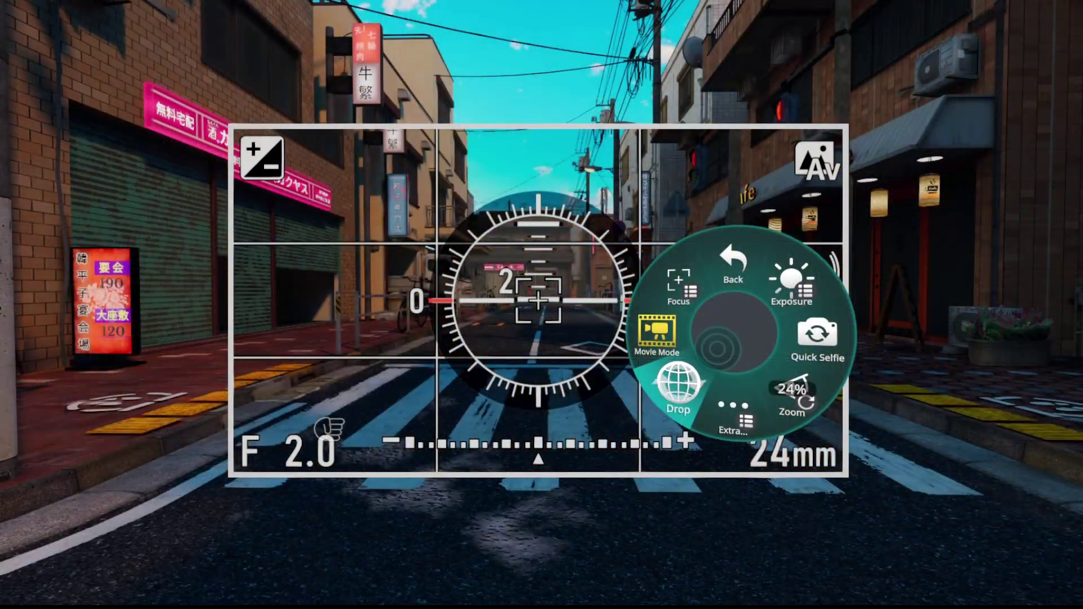
Close the VRCLens controls and open VRChat's own photo camera over the VRCLens preview
key(r)
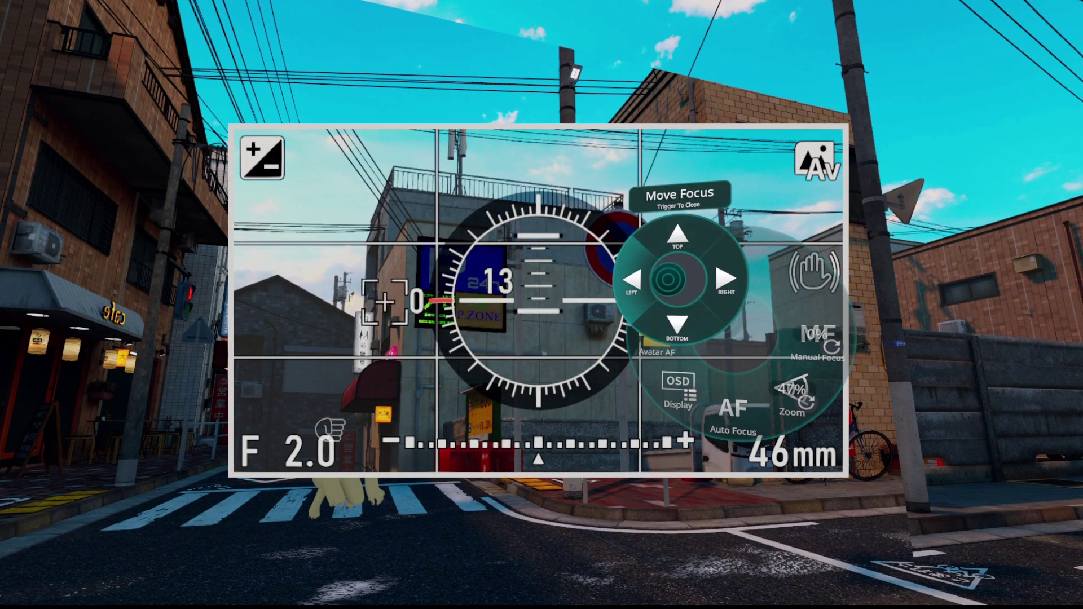
key(Escape)
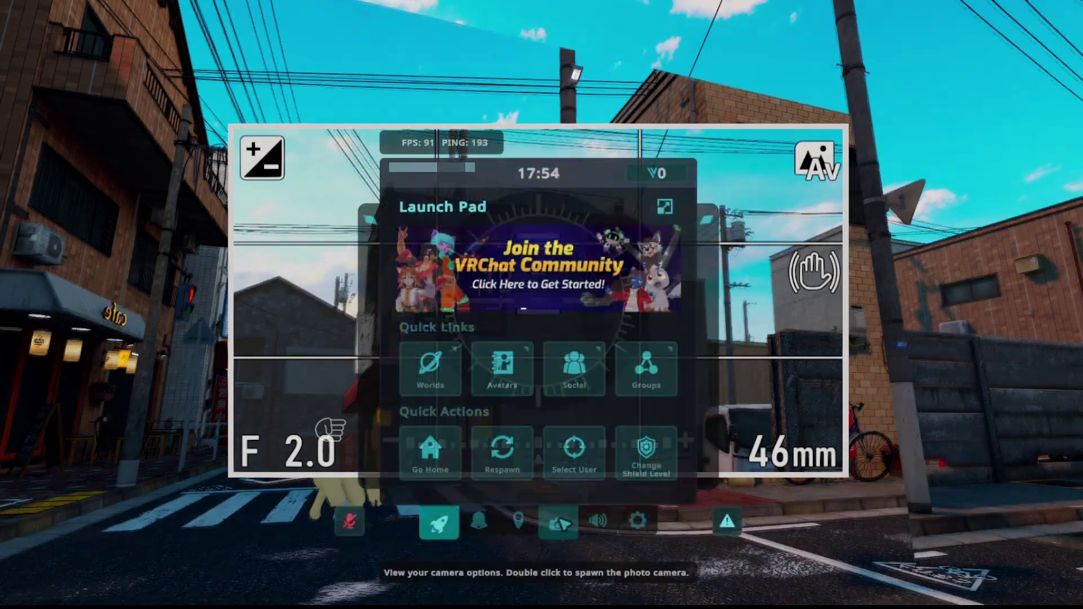
click(562, 526)
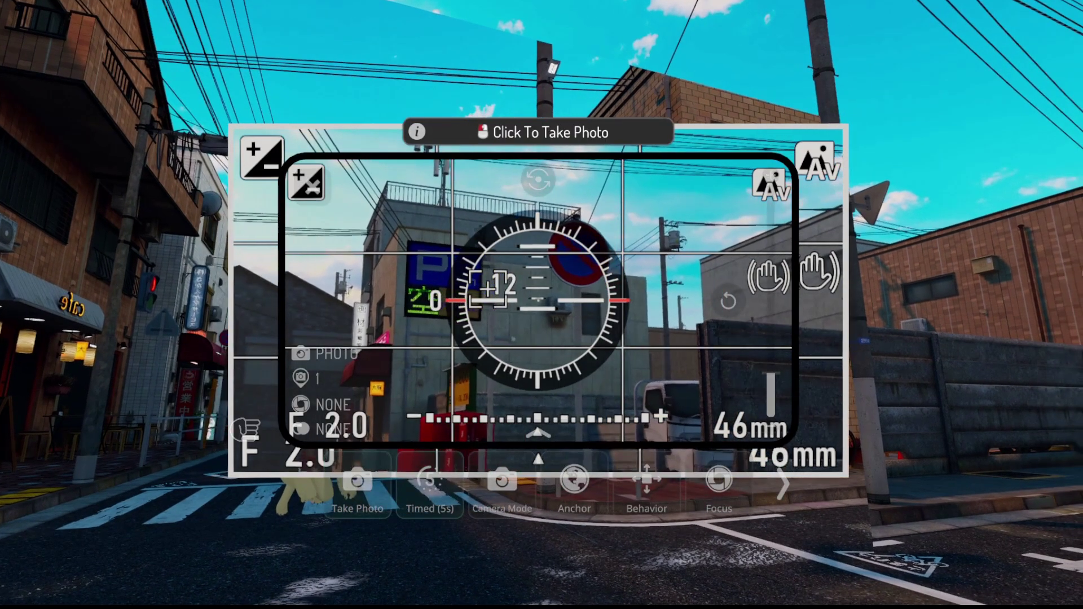